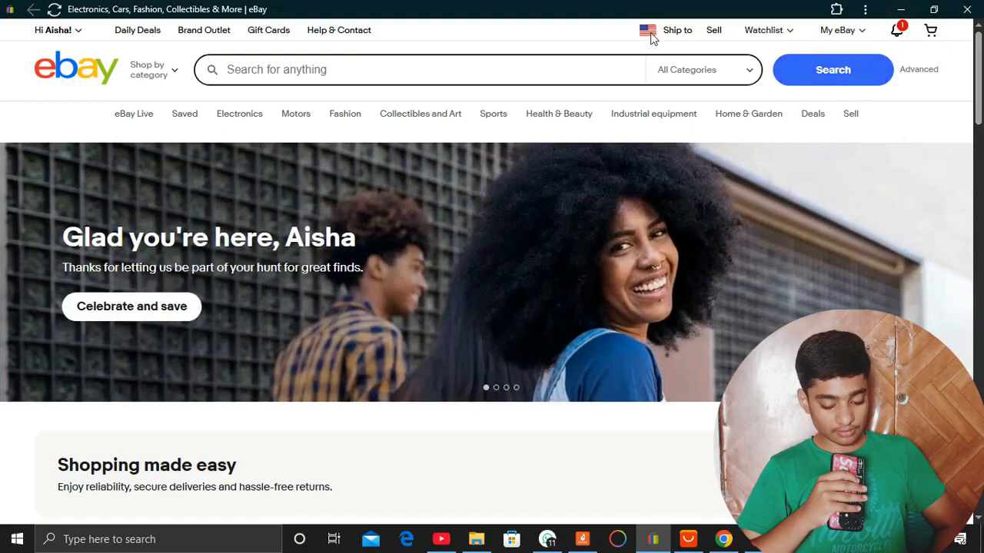
Check the eBay shipping location options and keep United States as the ship-to country.
left_click(650, 32)
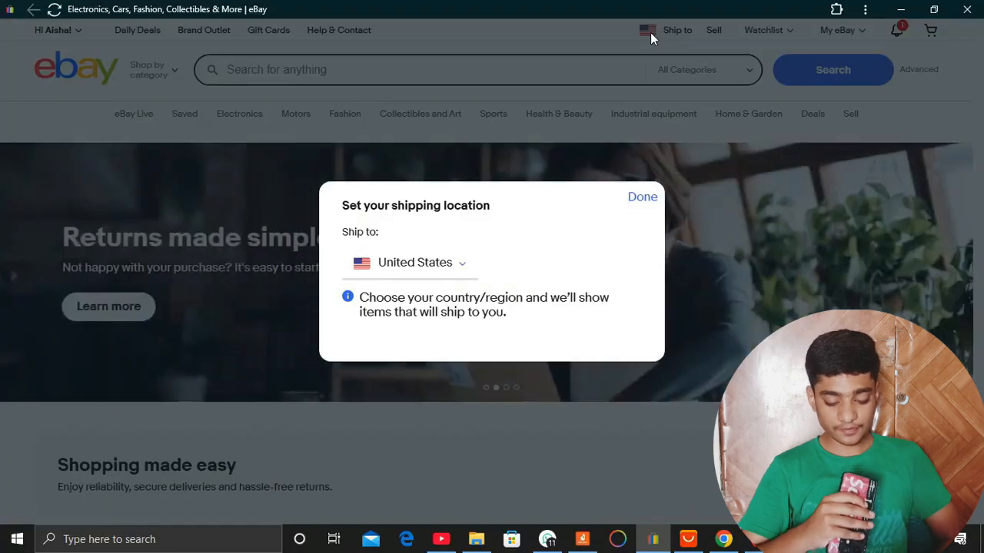
left_click(462, 264)
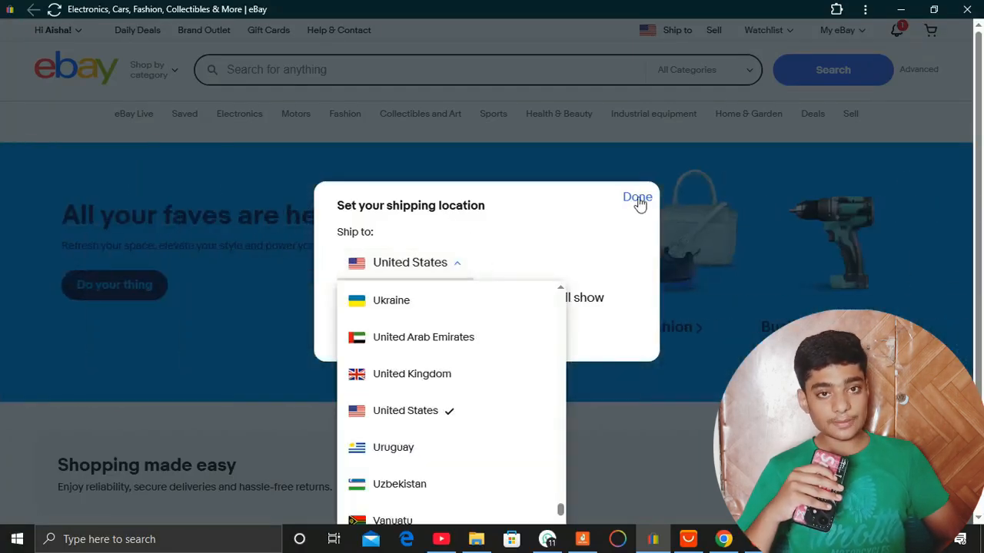
left_click(638, 198)
left_click(638, 198)
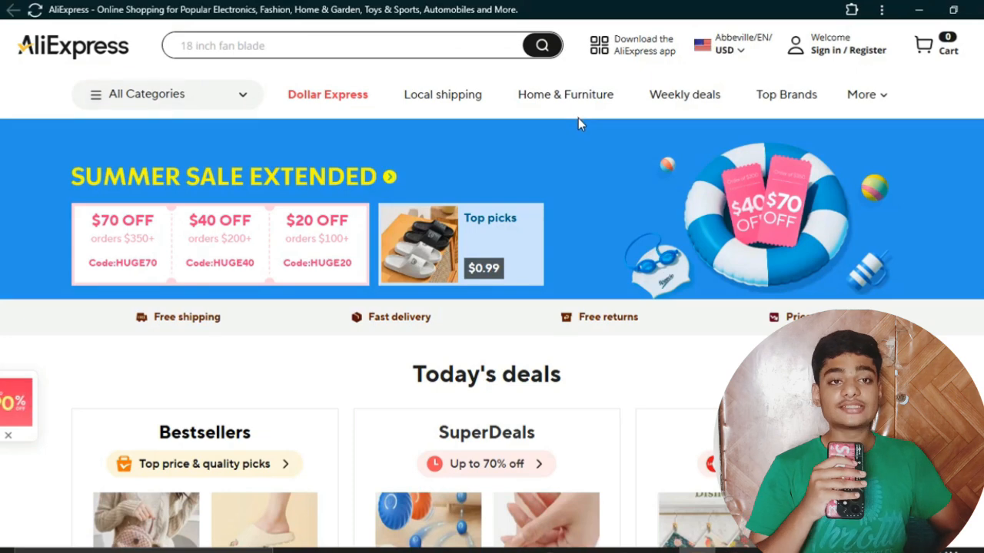
Switch to eBay and search all categories for "wireless mouse".
left_click(498, 52)
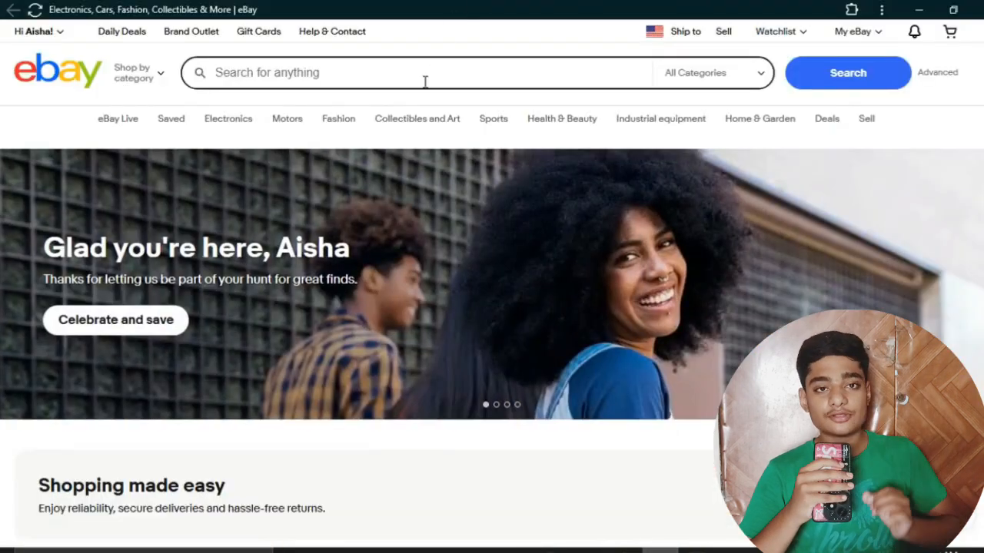
left_click(425, 80)
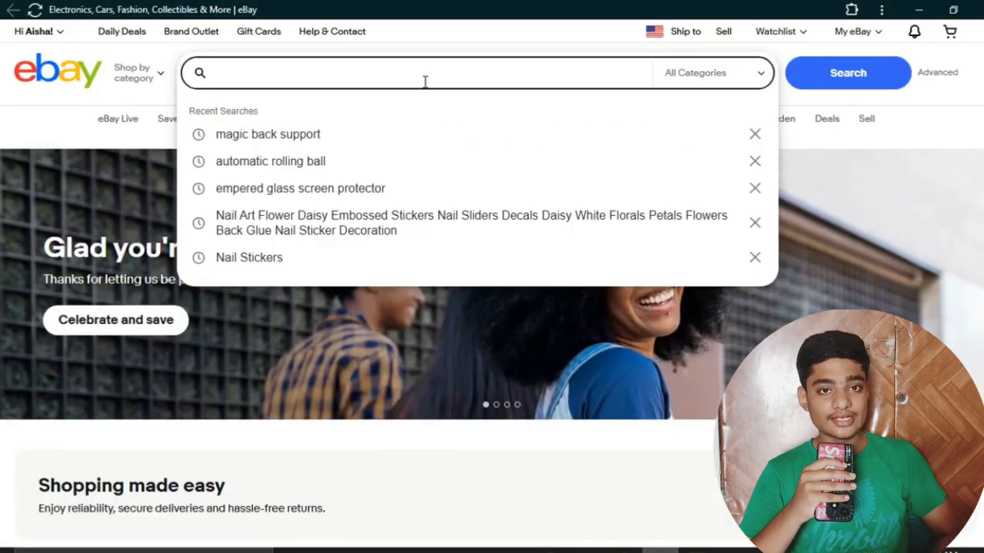
type("wi")
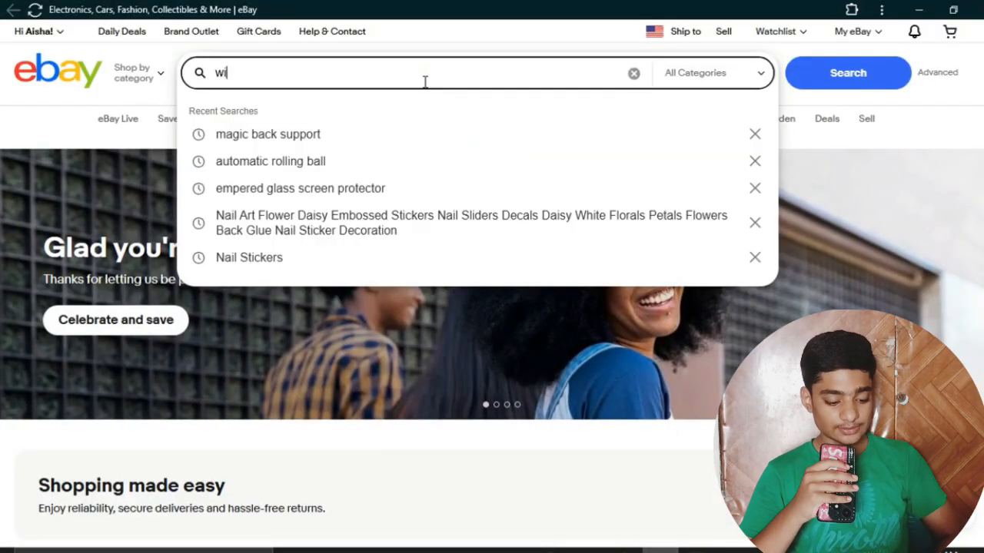
type("reless mouse")
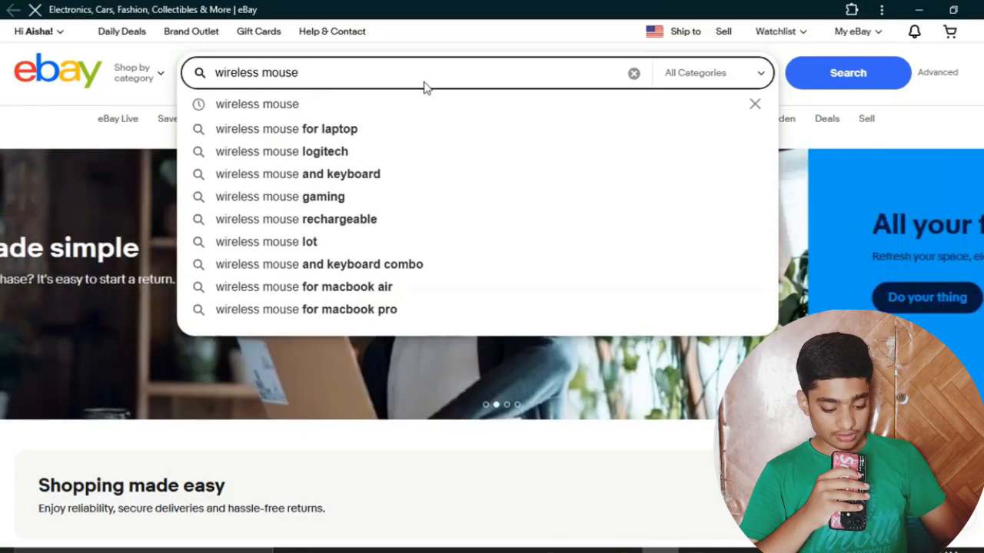
key("Return")
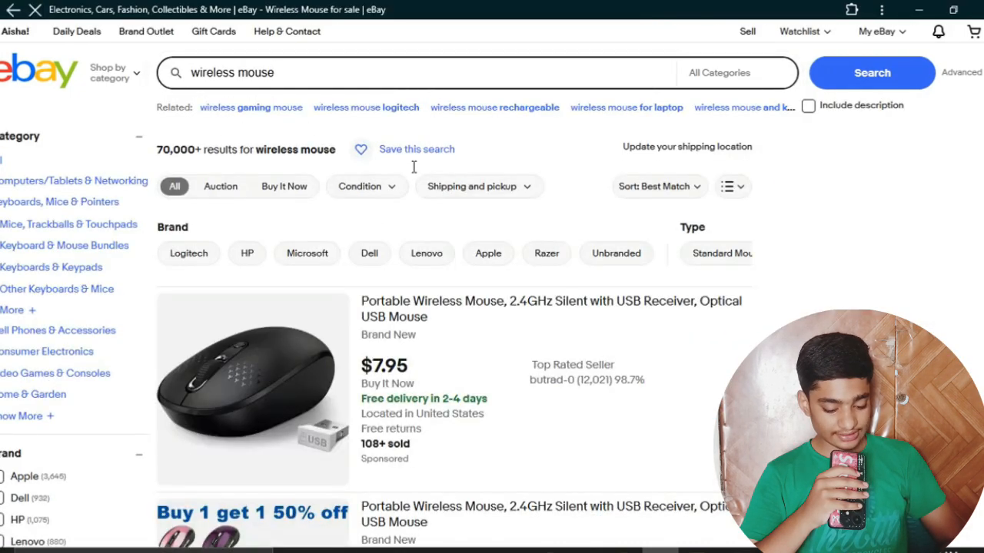
Open the "2.4GHz Wireless Optical Mouse USB Rechargeable RGB Cordless Mice For PC Laptop" listing from the results.
scroll(428, 382, "down", 5)
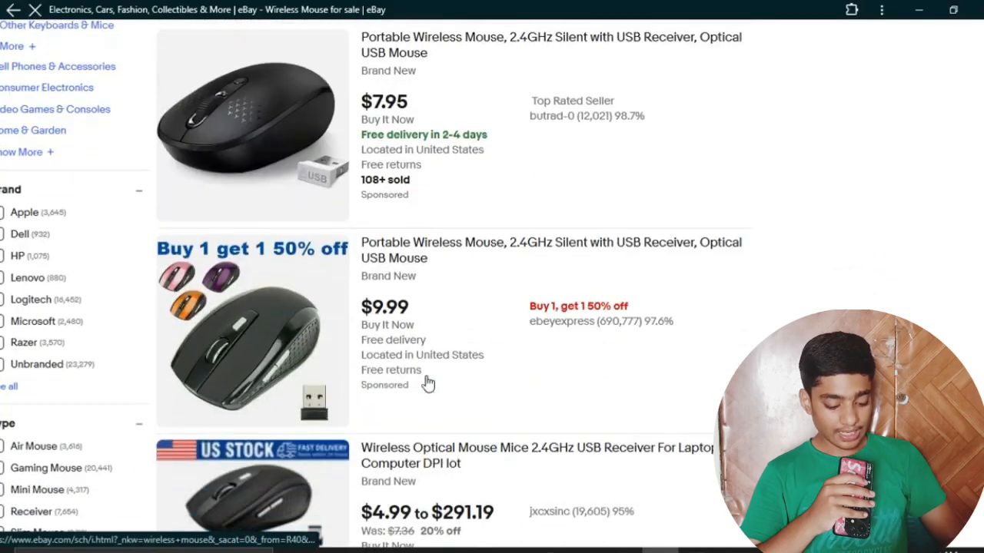
scroll(410, 416, "down", 2)
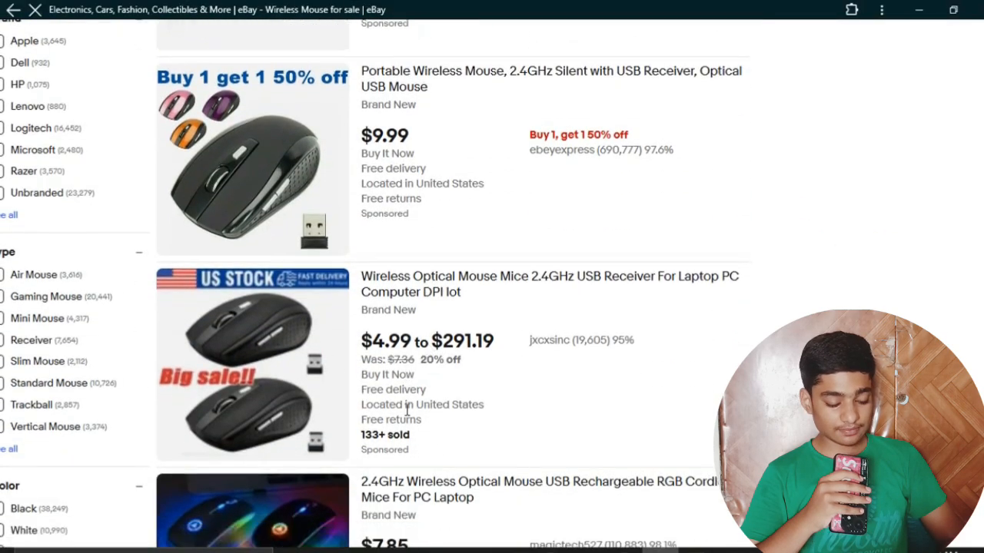
scroll(409, 416, "down", 3)
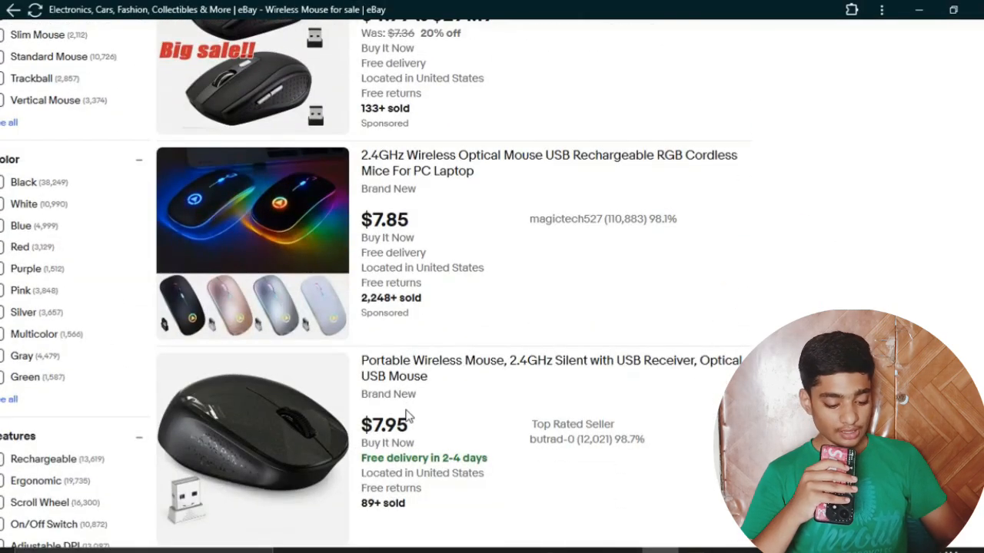
left_click(269, 236)
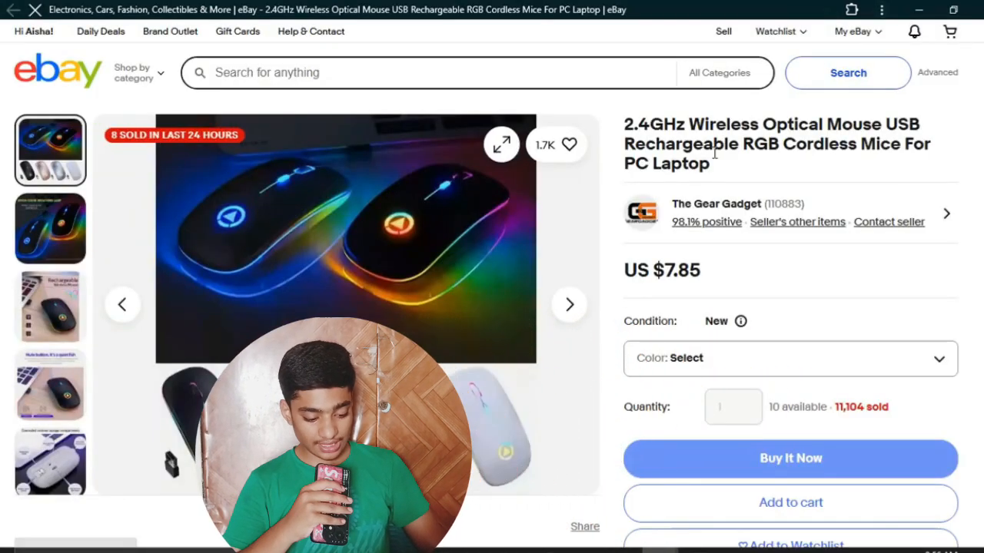
Copy the mouse listing's title and search AliExpress for "2.4GHz Wireless Optical Mouse USB Rechargeable RGB".
left_click_drag(717, 166, 621, 131)
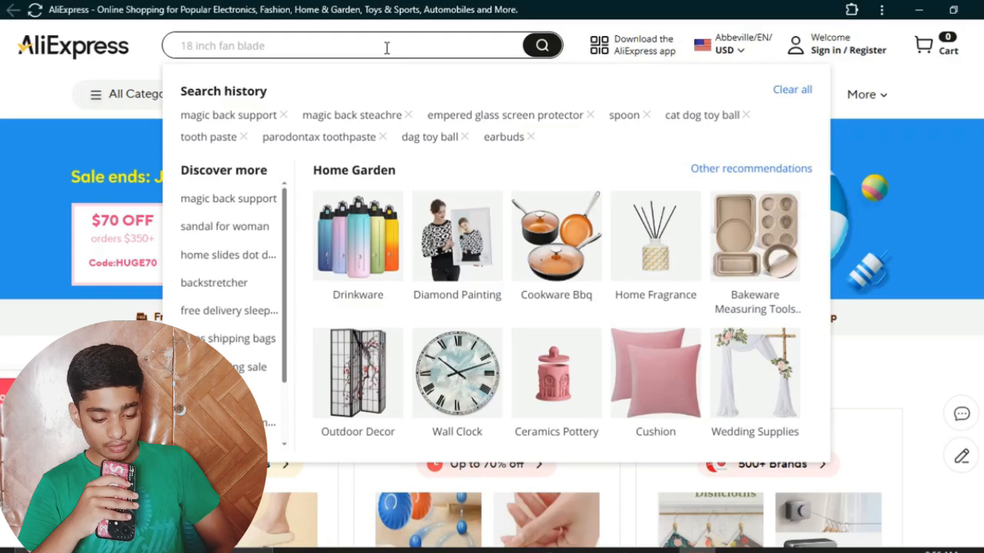
type("2.4GHz Wireless Optical Mouse USB Rechargeable RGB")
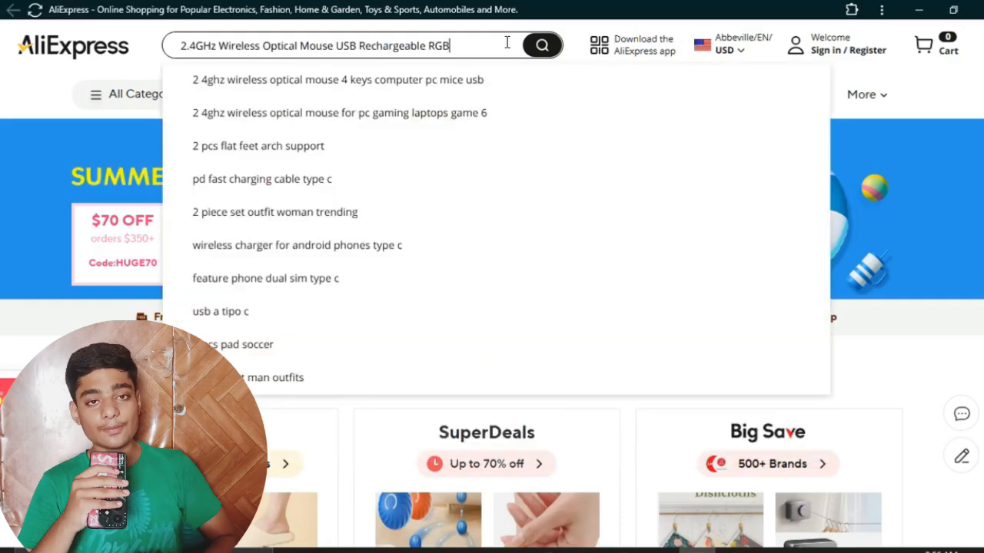
left_click(541, 47)
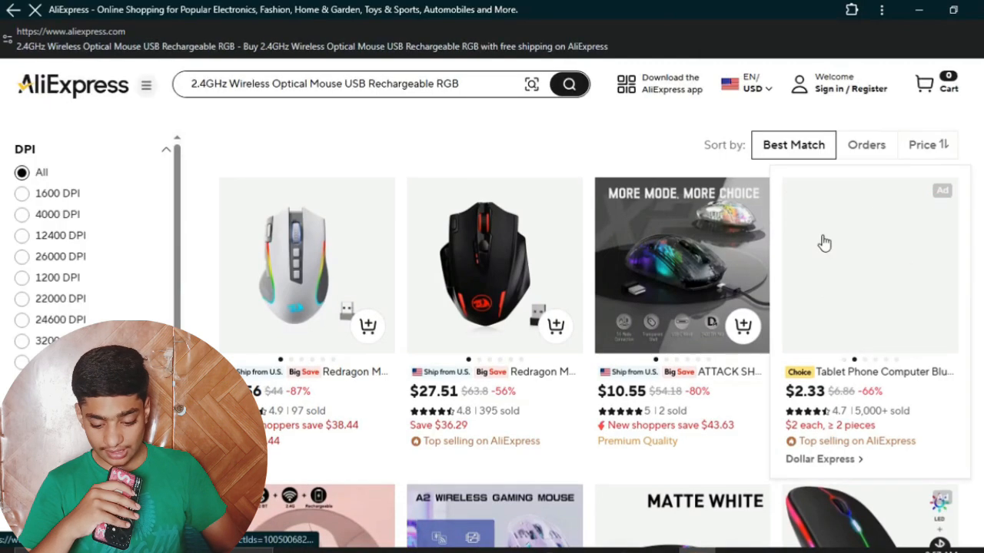
Compare the eBay mouse listing with the AliExpress search results, checking for a matching product and its price.
left_click(659, 551)
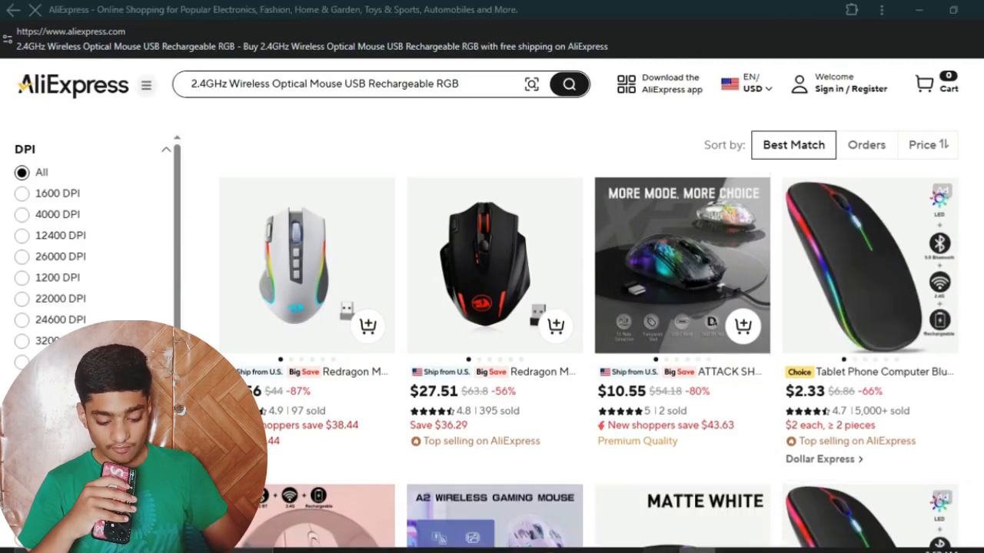
left_click(710, 530)
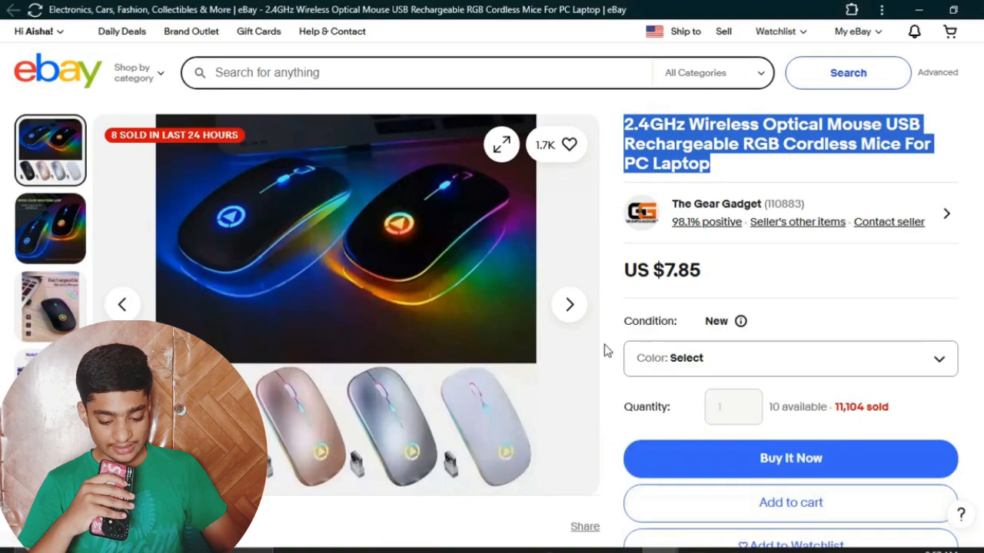
left_click(672, 498)
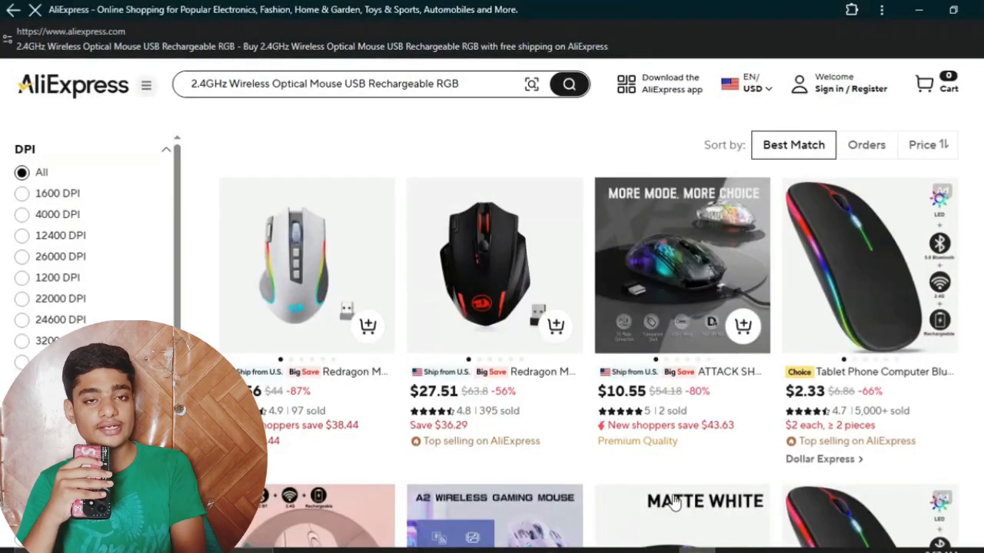
scroll(657, 478, "down", 3)
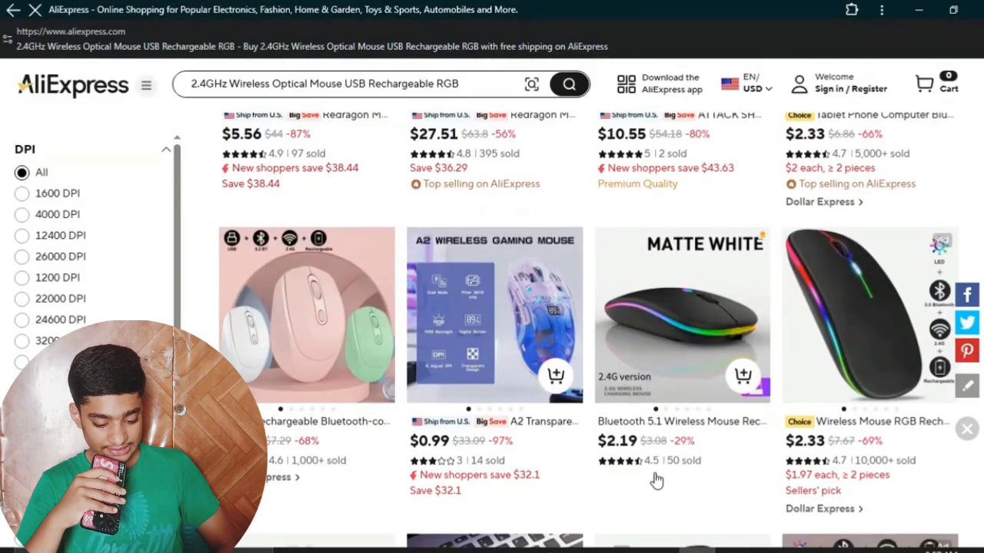
scroll(657, 478, "down", 3)
scroll(657, 479, "down", 3)
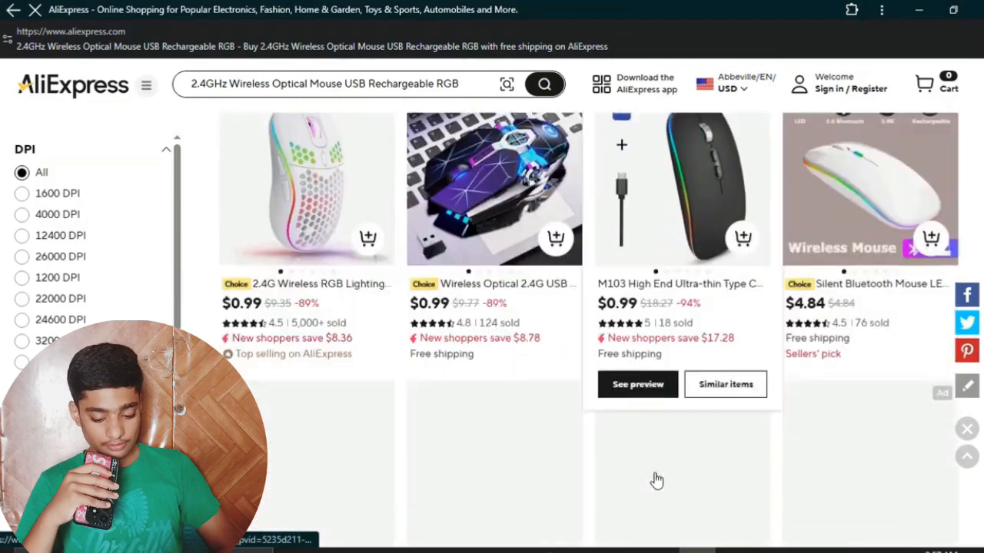
scroll(657, 480, "up", 2)
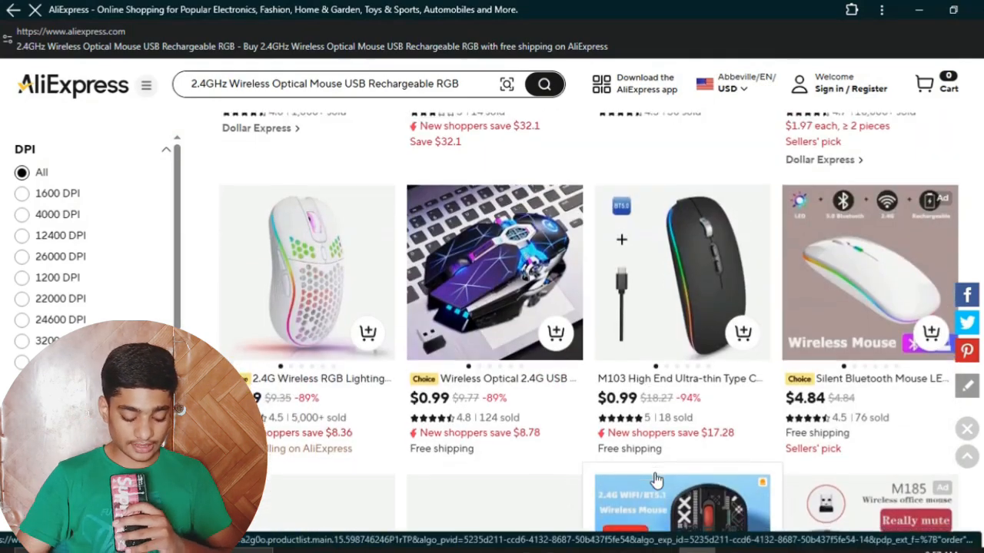
scroll(655, 476, "down", 3)
scroll(656, 479, "up", 5)
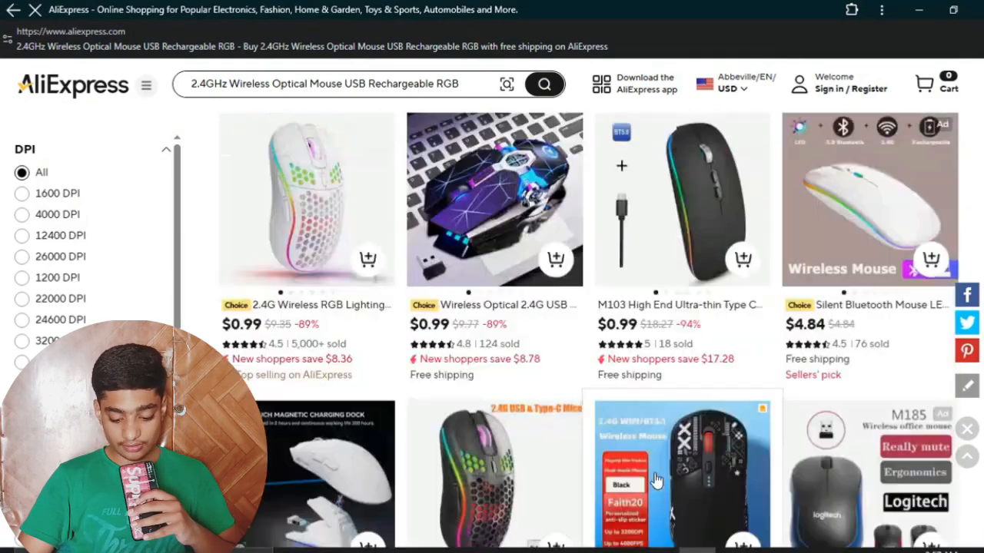
scroll(656, 480, "up", 4)
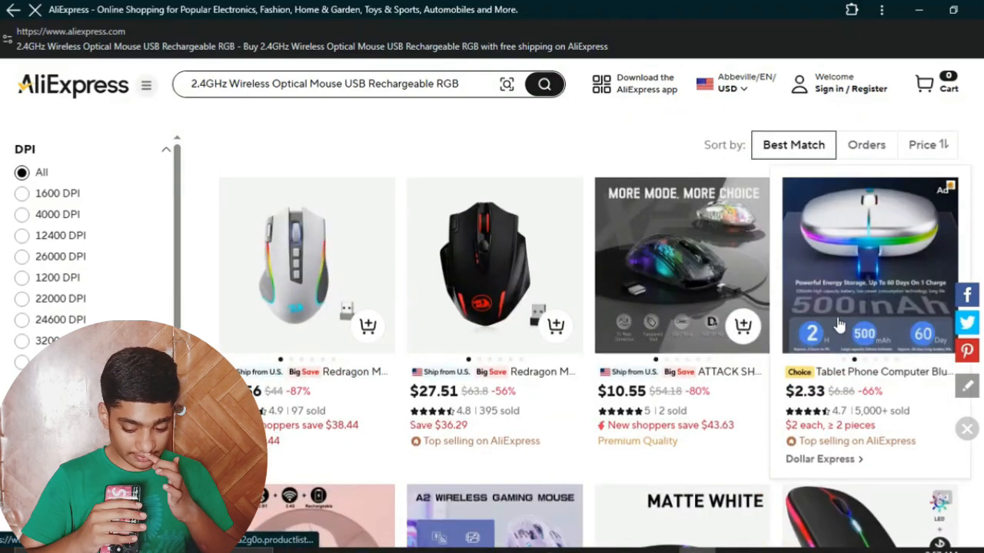
Open the "Bluetooth 5.1 Wireless Mouse" product with the matte white picture and close the Bundle Deals 2.0 page.
left_click(839, 325)
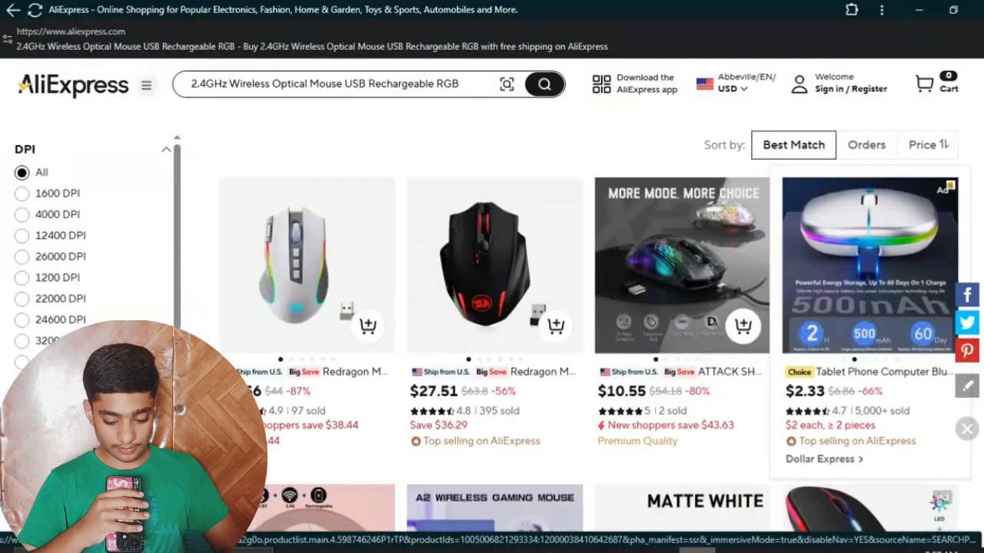
left_click(913, 471)
scroll(688, 377, "down", 3)
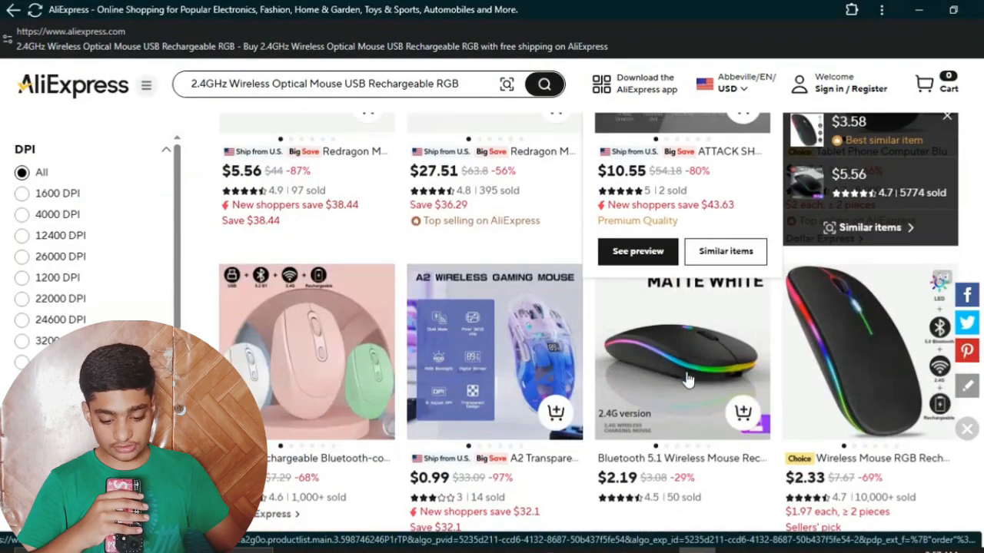
left_click(688, 379)
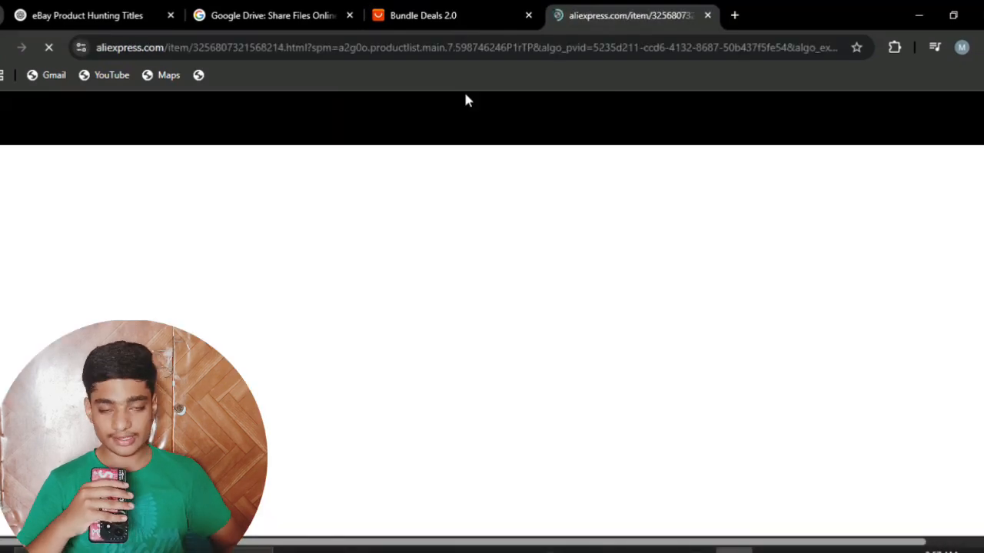
left_click(528, 16)
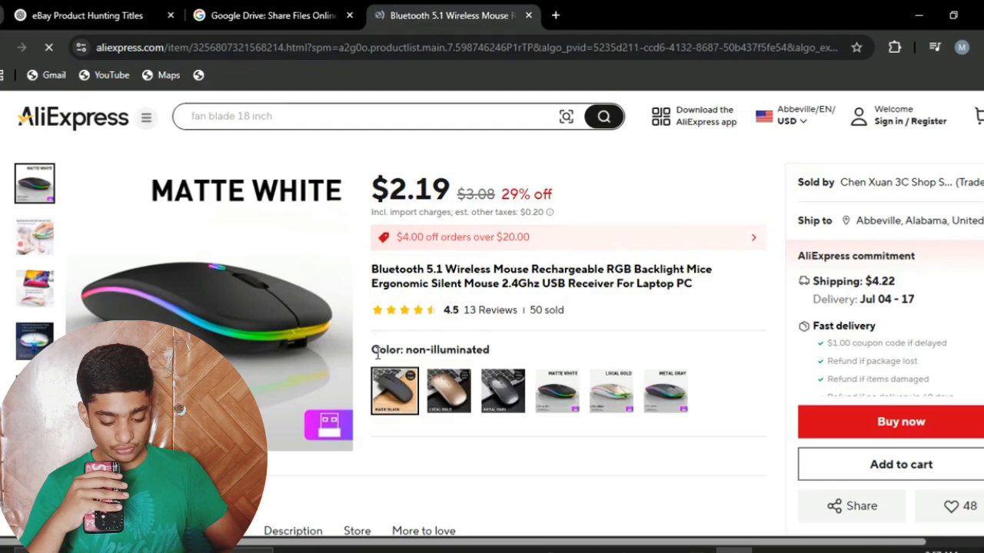
Examine the illuminated and non-illuminated color variants of the mouse, ending on the first black non-illuminated one.
left_click(447, 394)
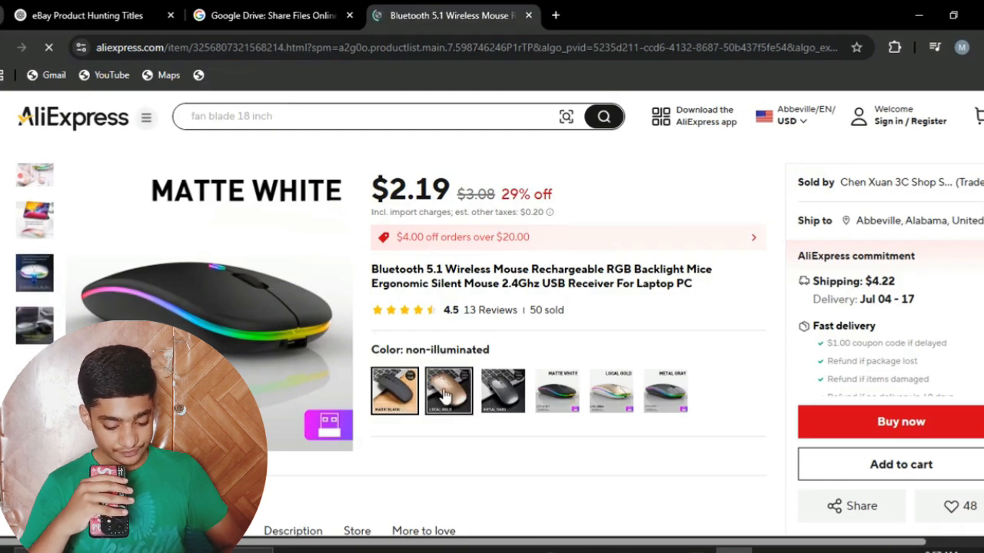
left_click(484, 393)
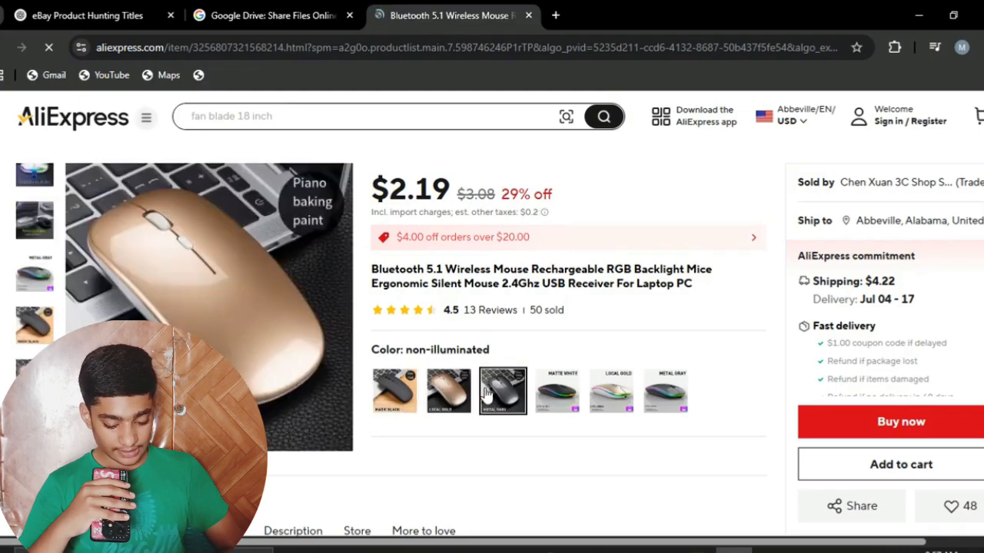
left_click(555, 394)
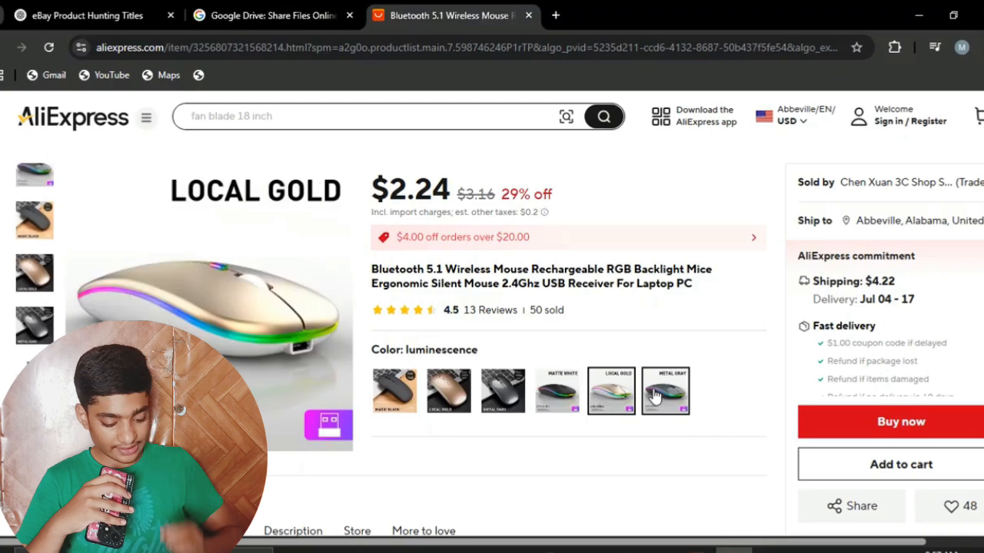
left_click(381, 396)
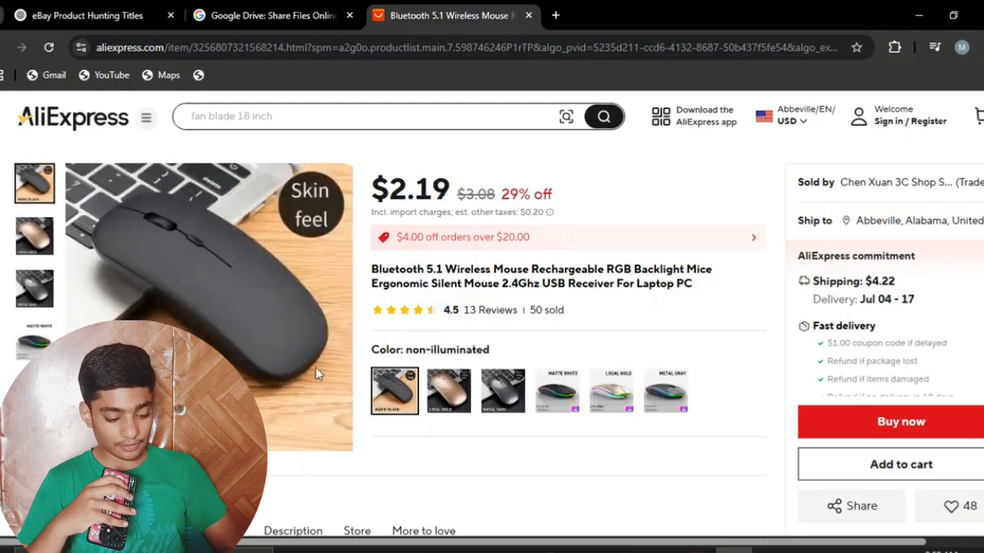
right_click(213, 341)
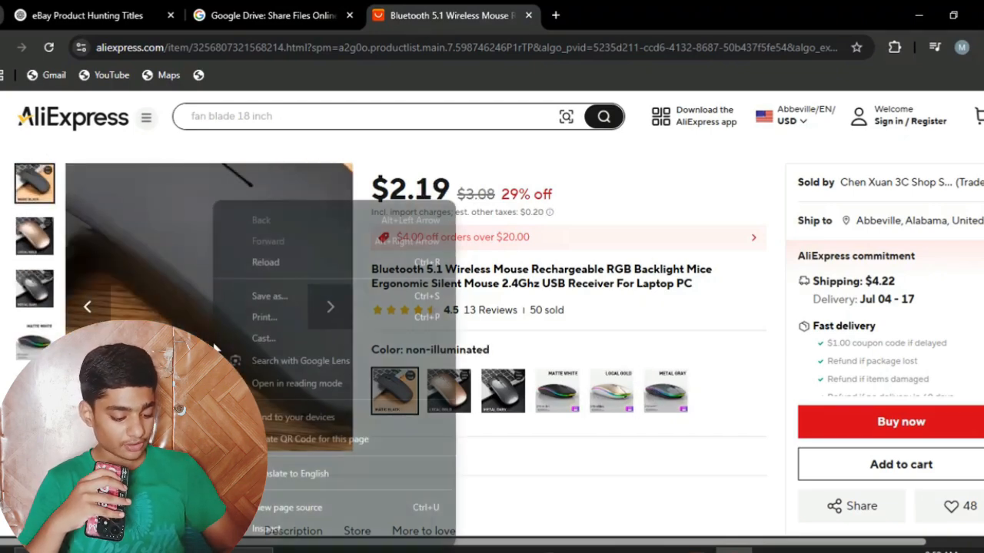
left_click(501, 490)
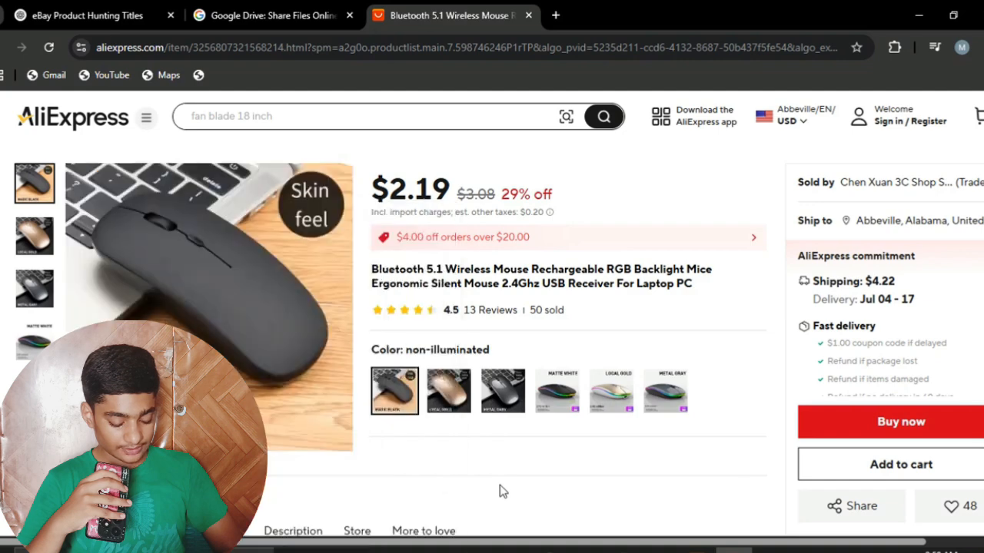
right_click(215, 314)
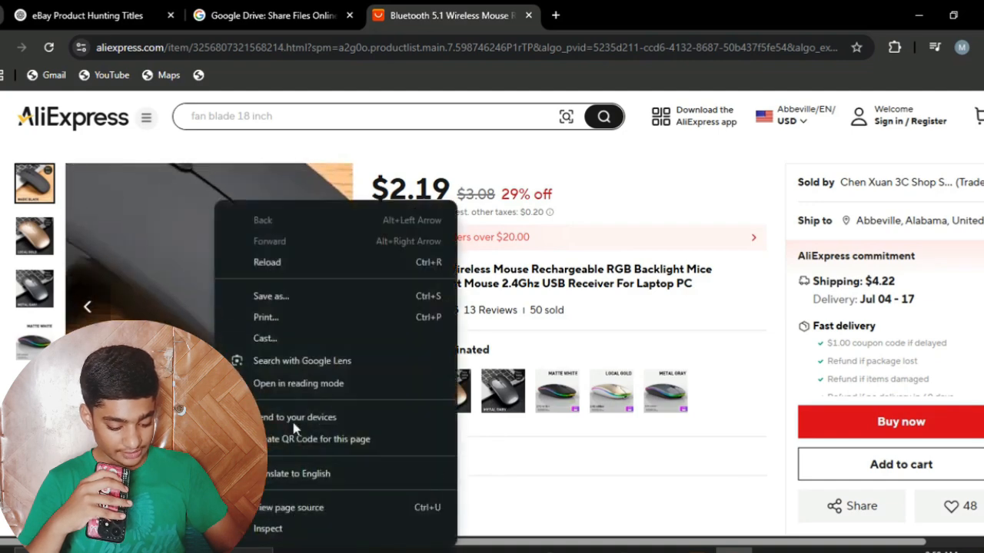
left_click(518, 514)
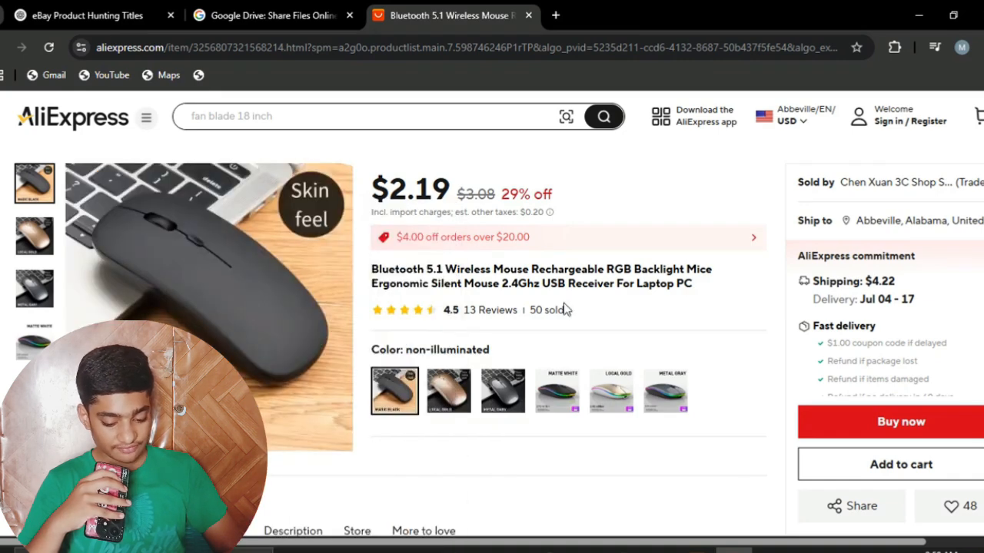
Copy the AliExpress mouse's full product title and run a Google Images search for it in a new tab.
left_click_drag(692, 284, 366, 266)
key("ctrl+c")
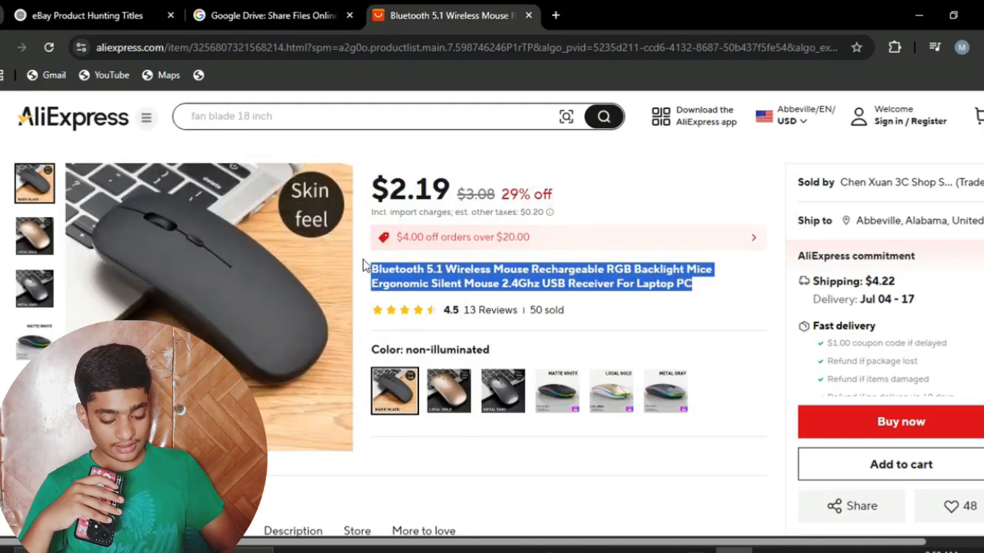
left_click(555, 15)
key("ctrl+v")
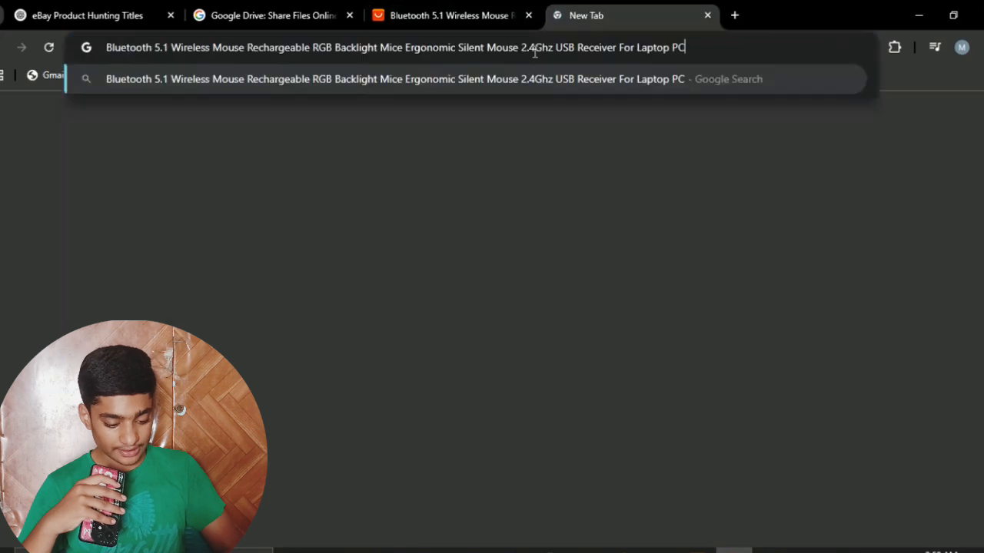
key("Return")
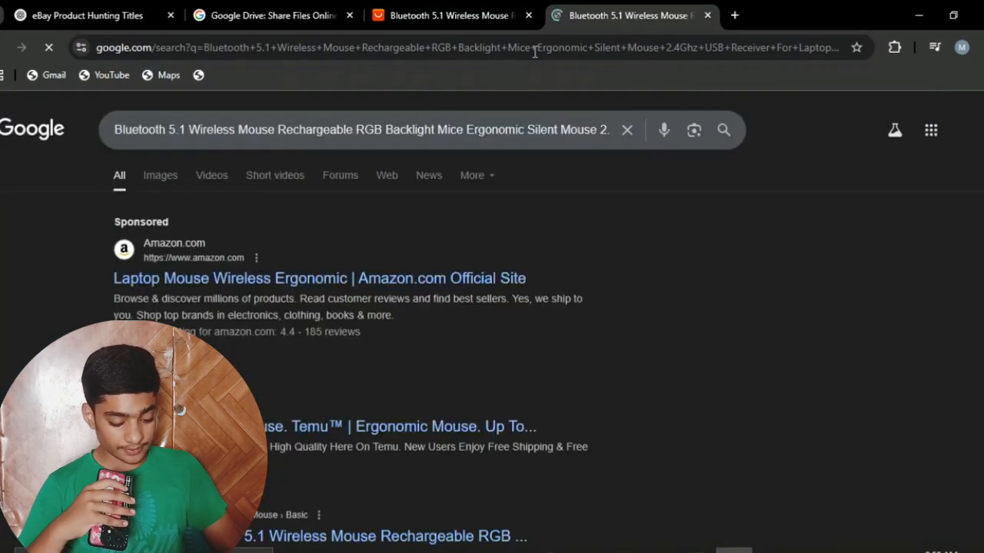
left_click(165, 175)
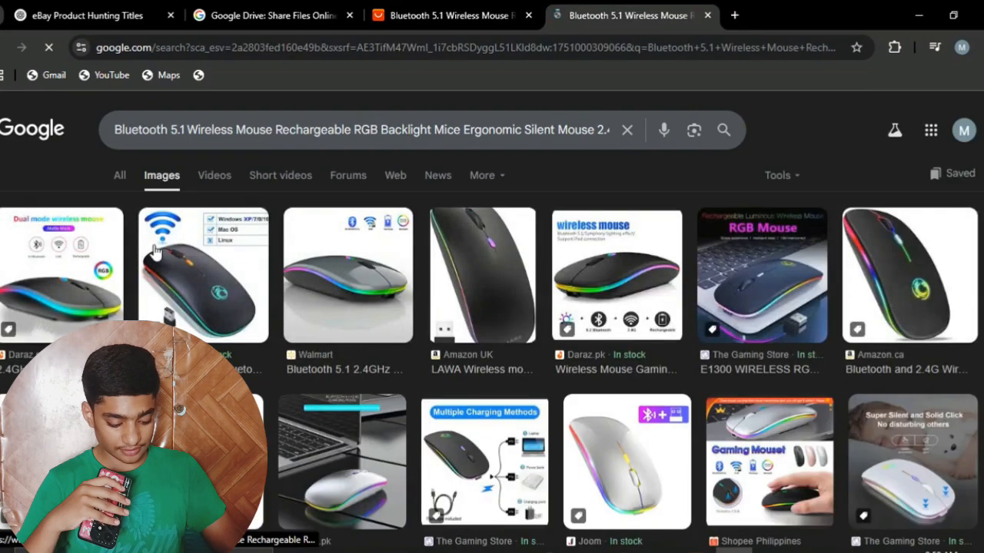
Save the Daraz.pk "Dual mode wireless mouse" image as a JPEG in the Pictures folder.
left_click(86, 266)
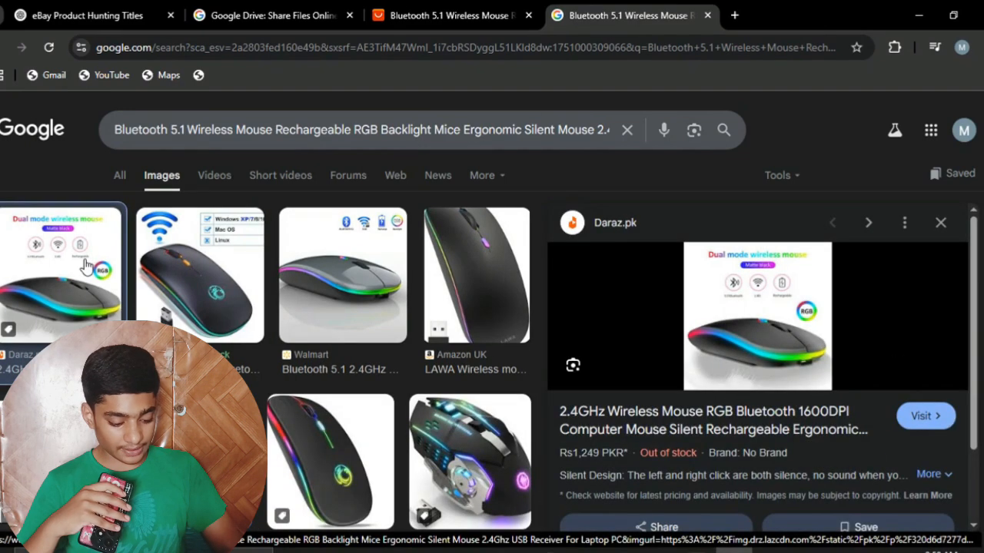
right_click(730, 289)
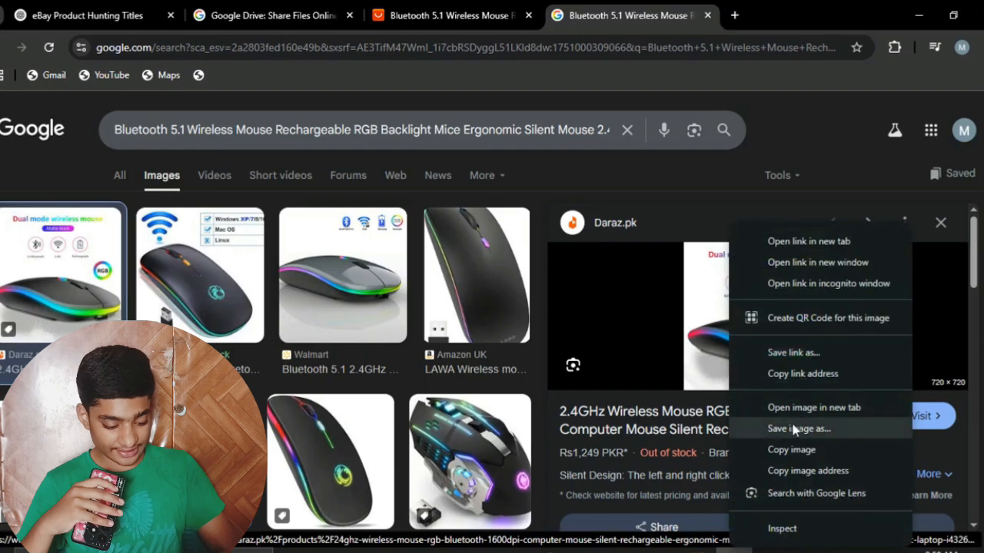
left_click(797, 430)
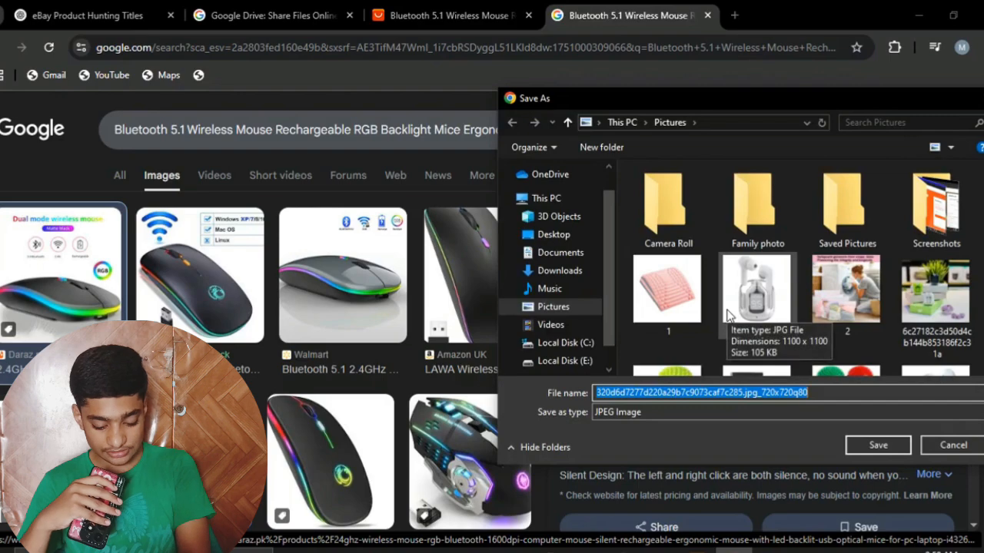
key("Return")
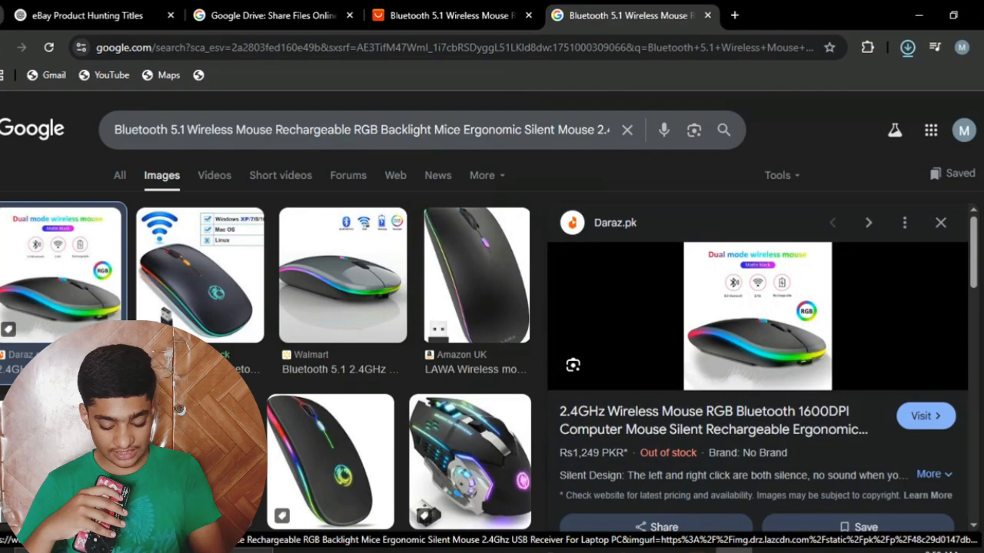
Save the second Daraz.pk mouse picture, the black one headed "wireless mouse" with the feature icons.
left_click(66, 461)
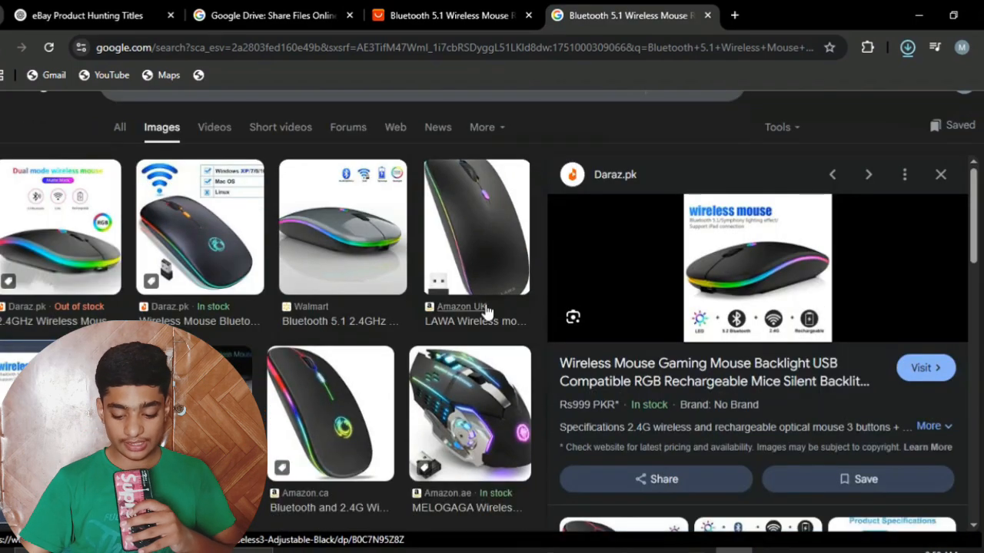
right_click(737, 258)
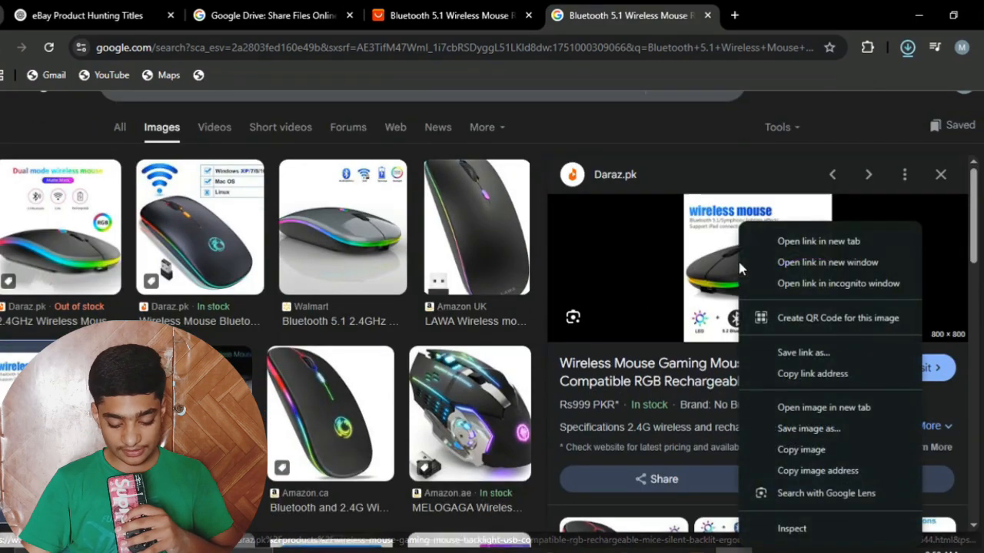
left_click(812, 435)
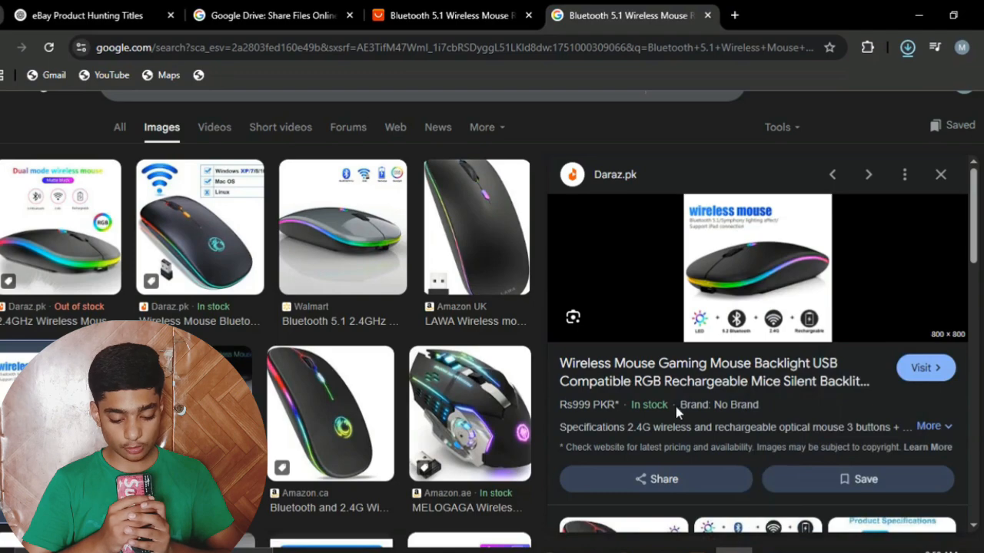
key("Return")
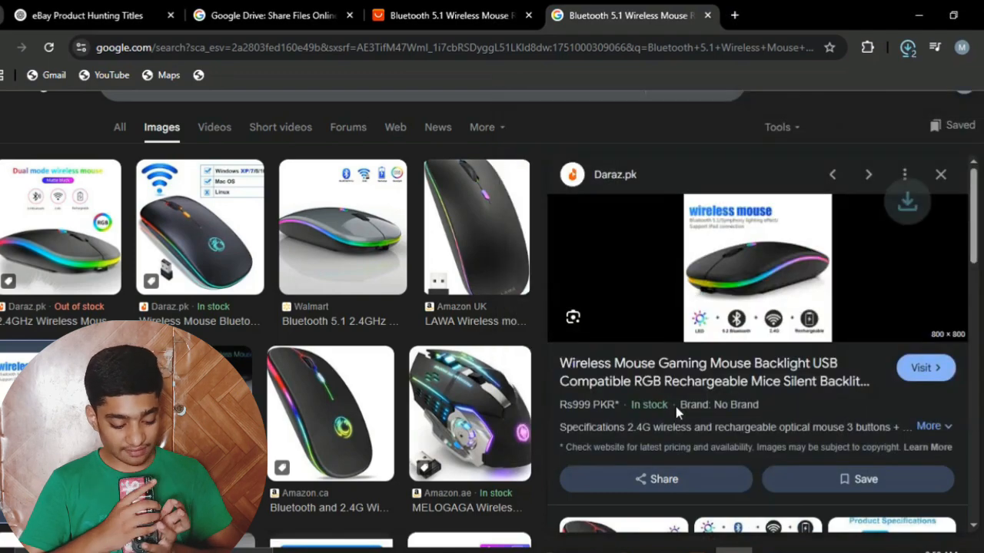
scroll(405, 410, "down", 4)
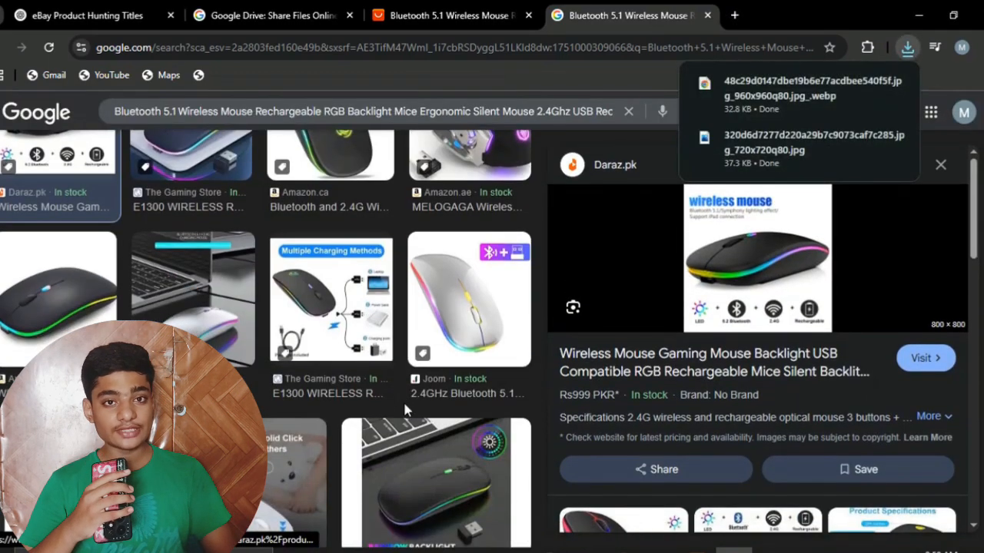
scroll(403, 399, "down", 1)
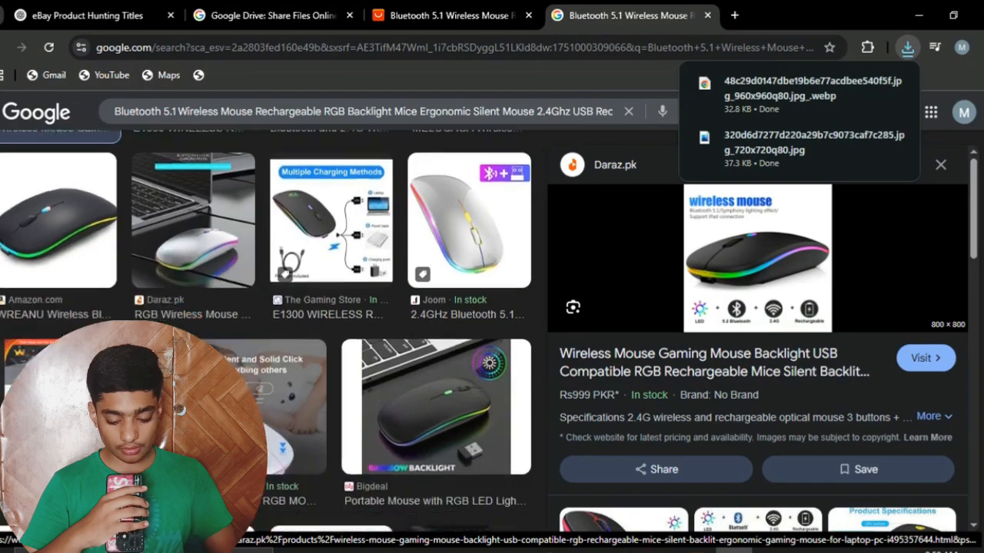
scroll(265, 332, "down", 6)
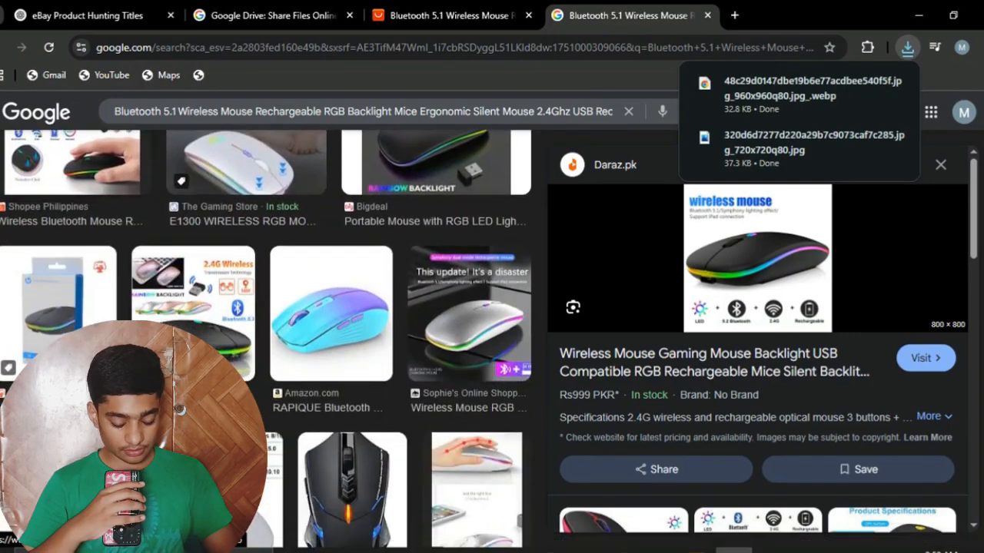
scroll(434, 405, "down", 5)
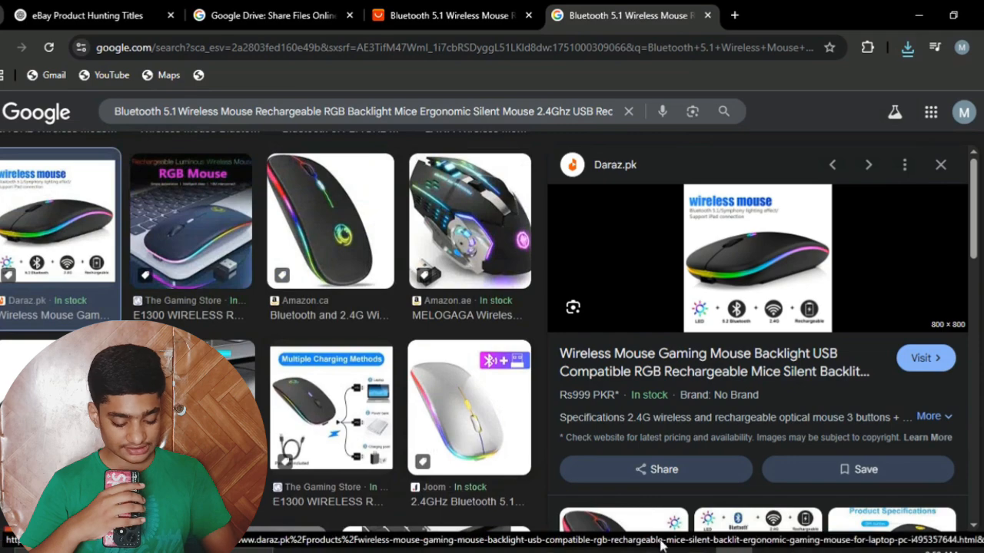
Switch to the eBay wireless mouse search results window and start creating a new listing from Seller Hub.
mouse_move(660, 550)
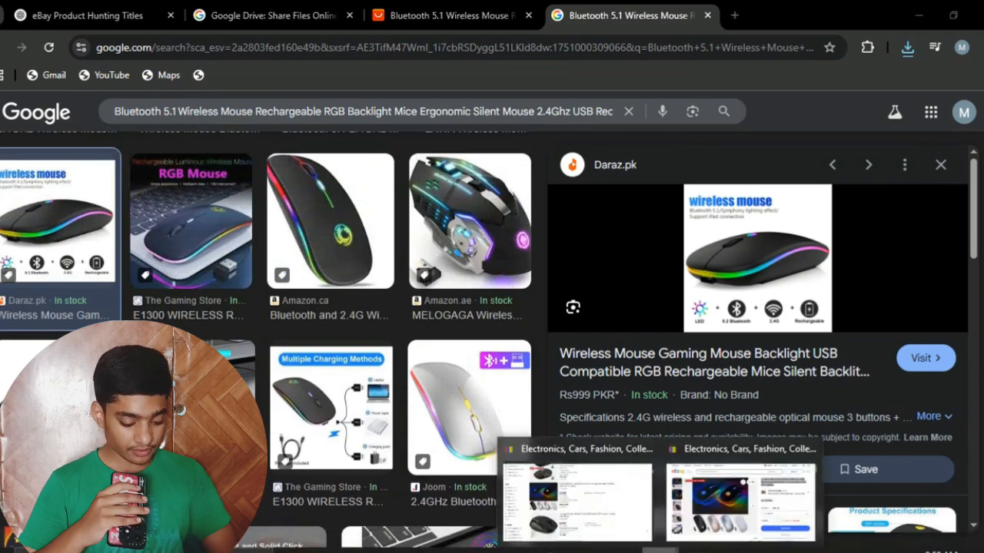
left_click(596, 500)
scroll(541, 149, "up", 3)
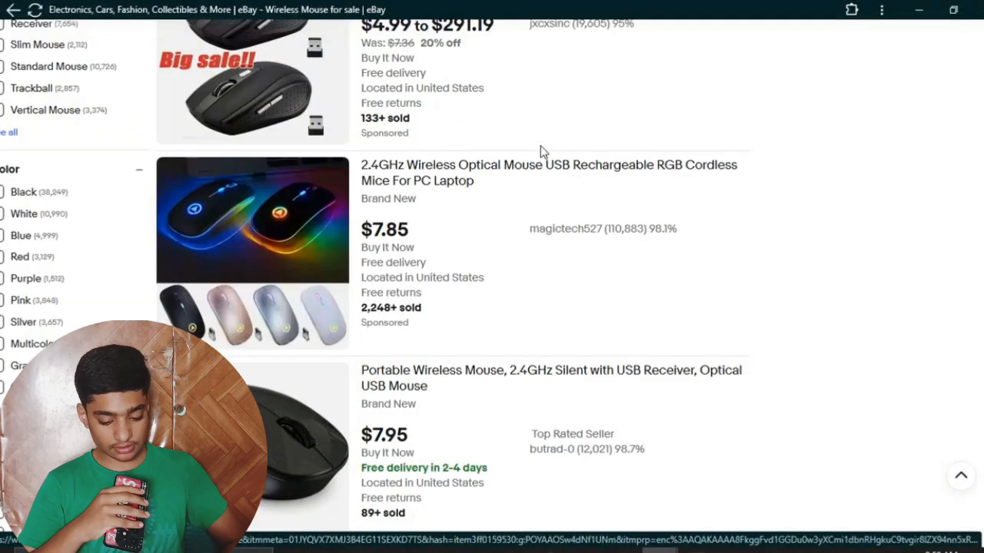
scroll(540, 152, "up", 3)
scroll(692, 153, "up", 4)
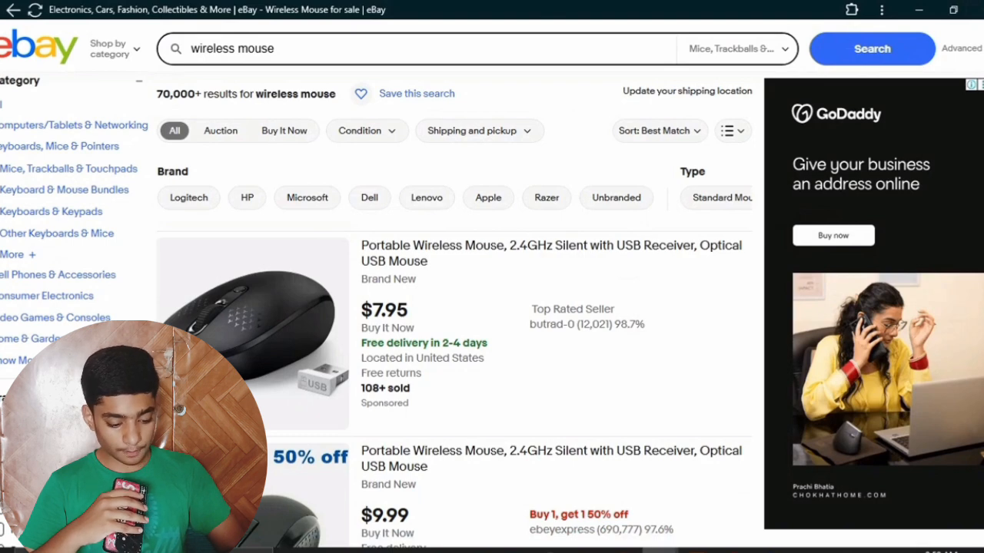
scroll(492, 307, "up", 1)
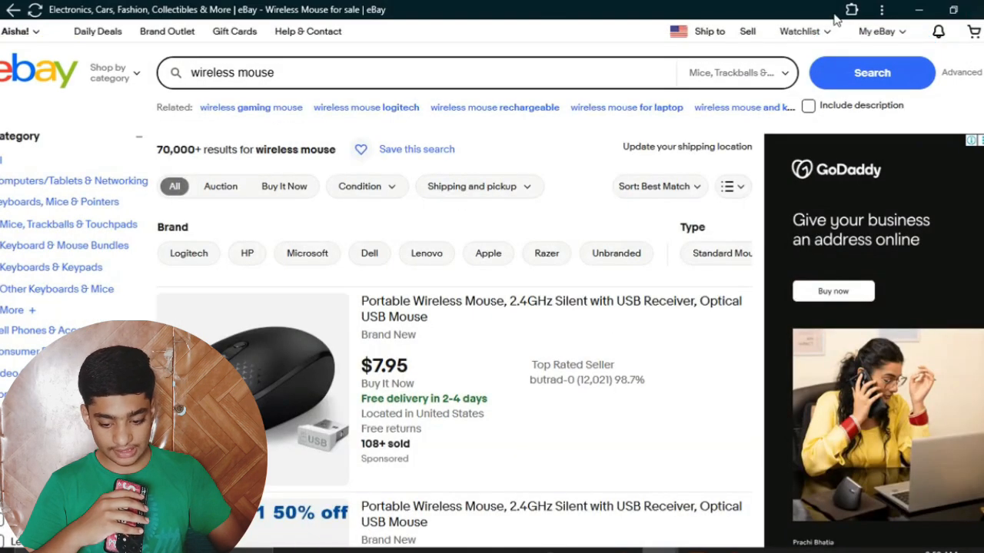
left_click(748, 33)
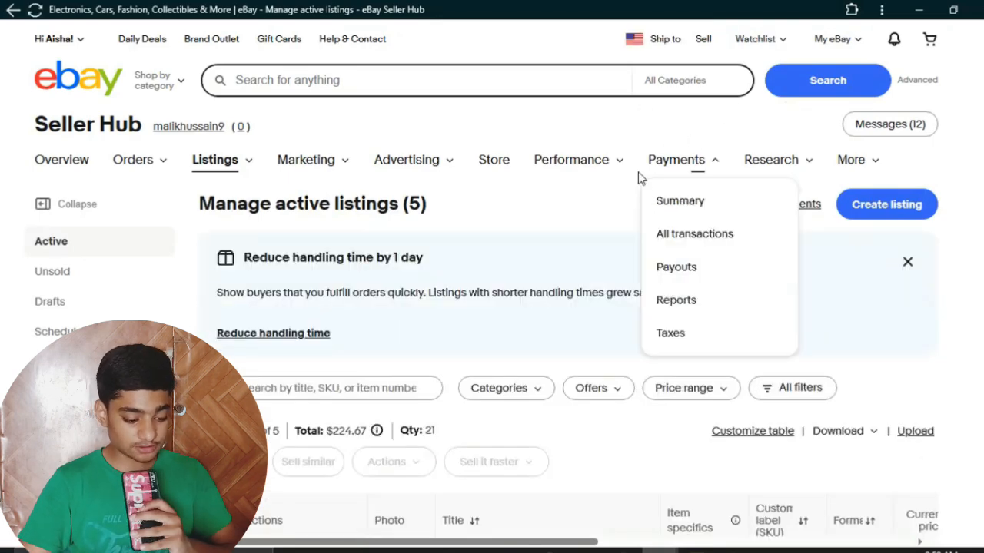
left_click(914, 200)
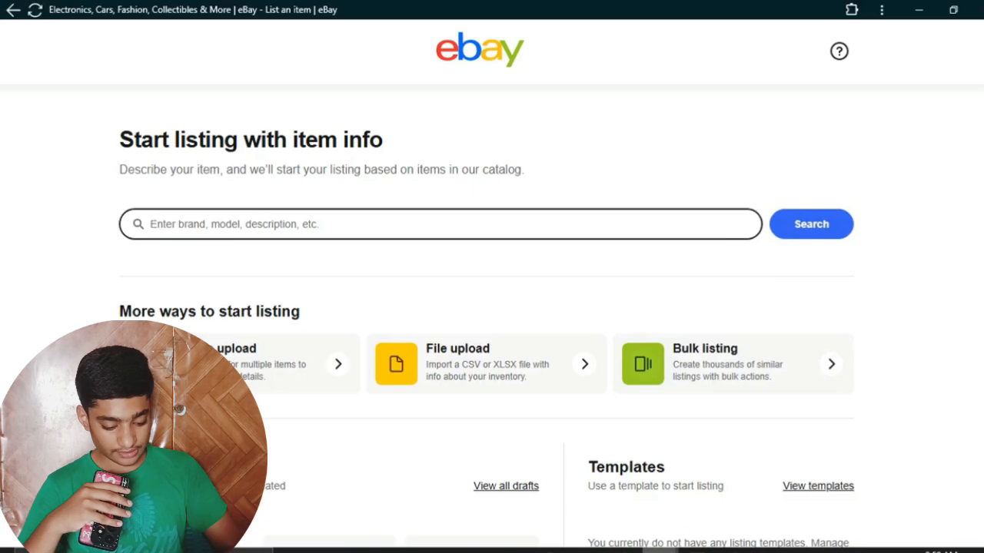
Switch to the eBay window with the $7.85 RGB mouse listing and copy its full title.
mouse_move(660, 549)
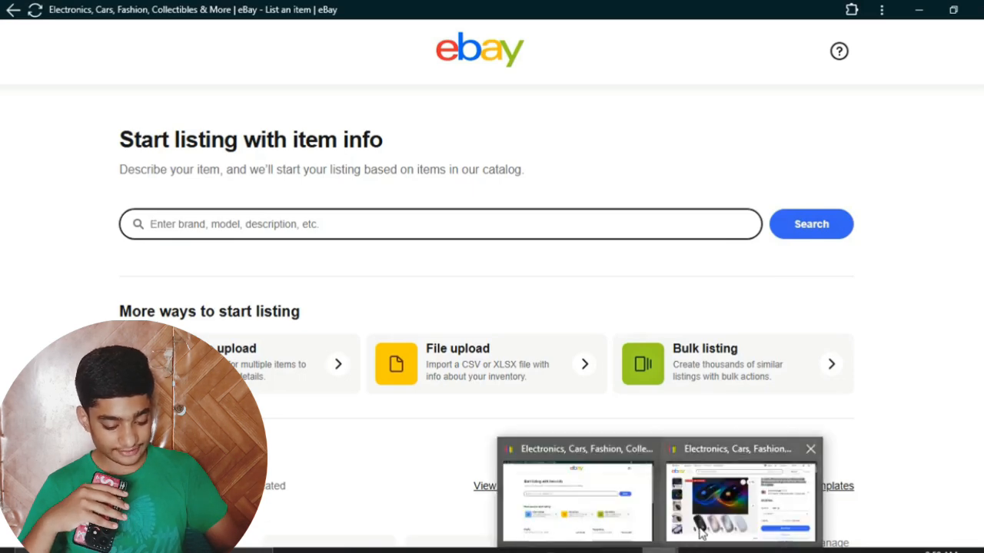
left_click(677, 526)
left_click(667, 528)
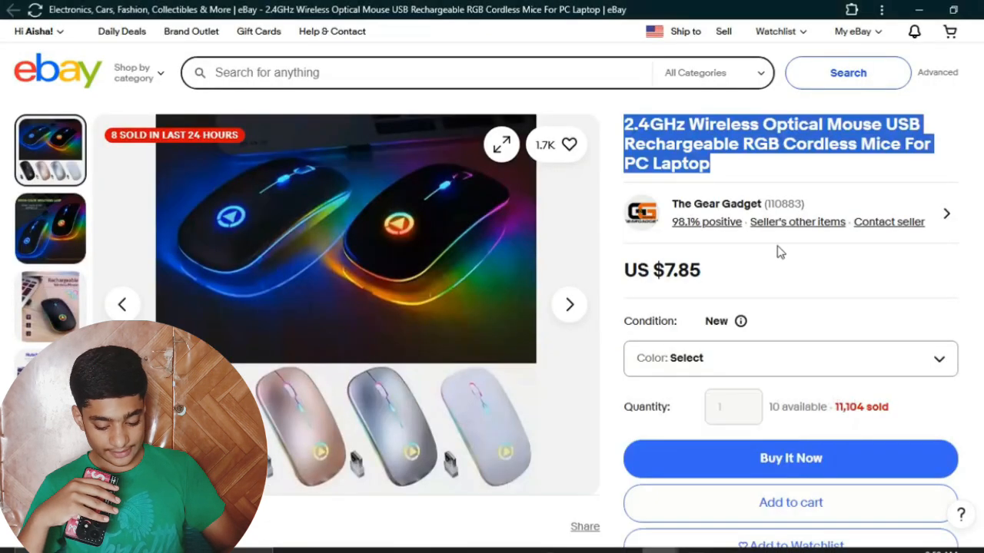
left_click(755, 176)
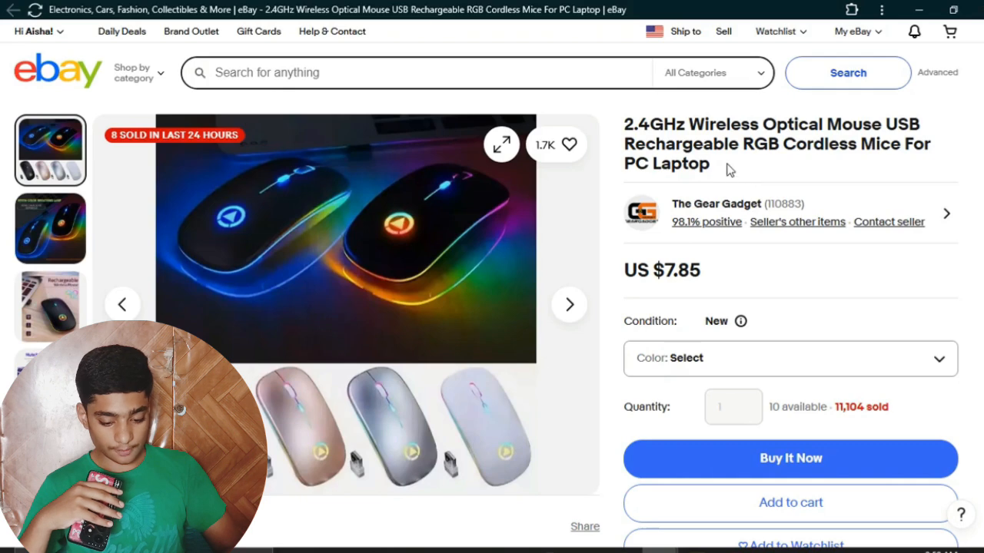
left_click_drag(727, 167, 625, 123)
key("ctrl+c")
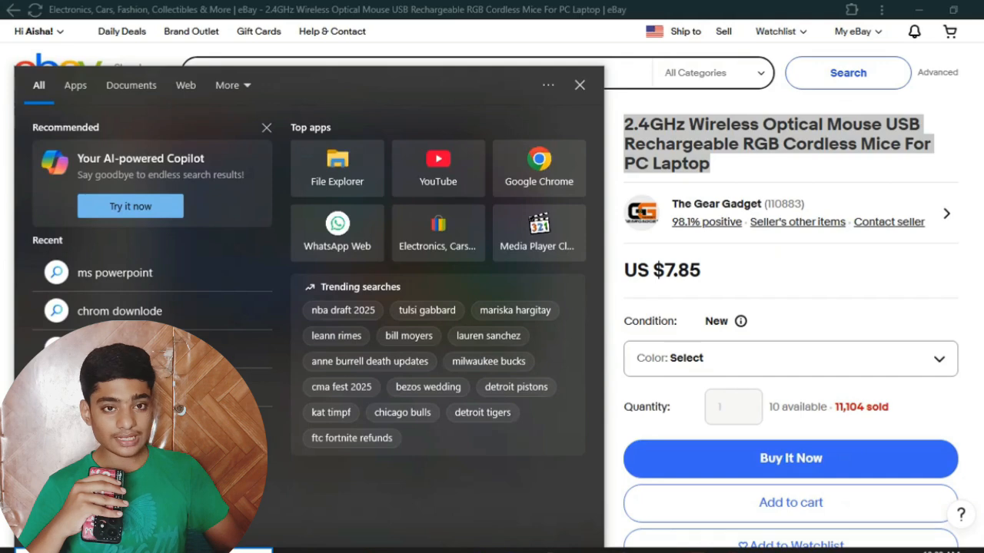
type("moringa magic")
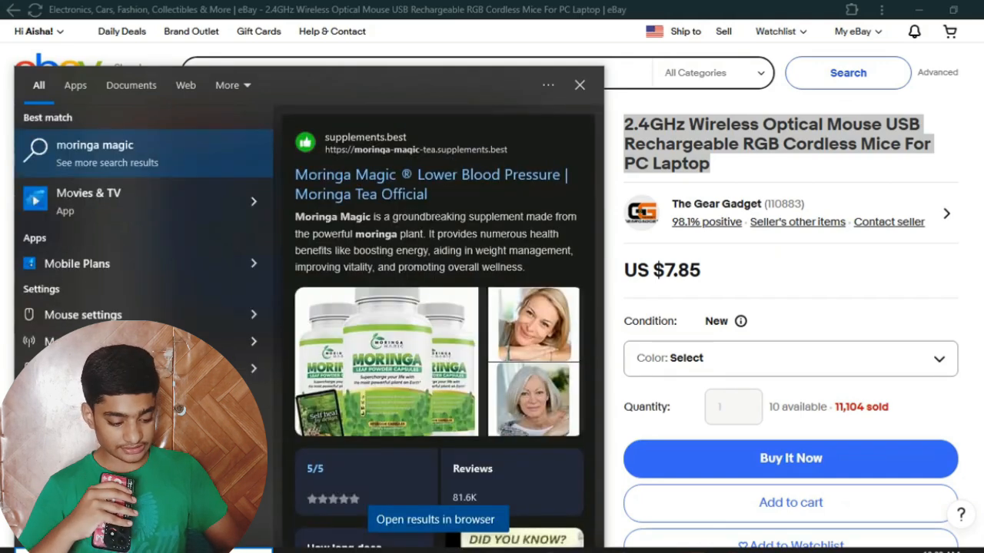
key("BackSpace")
key("BackSpace")
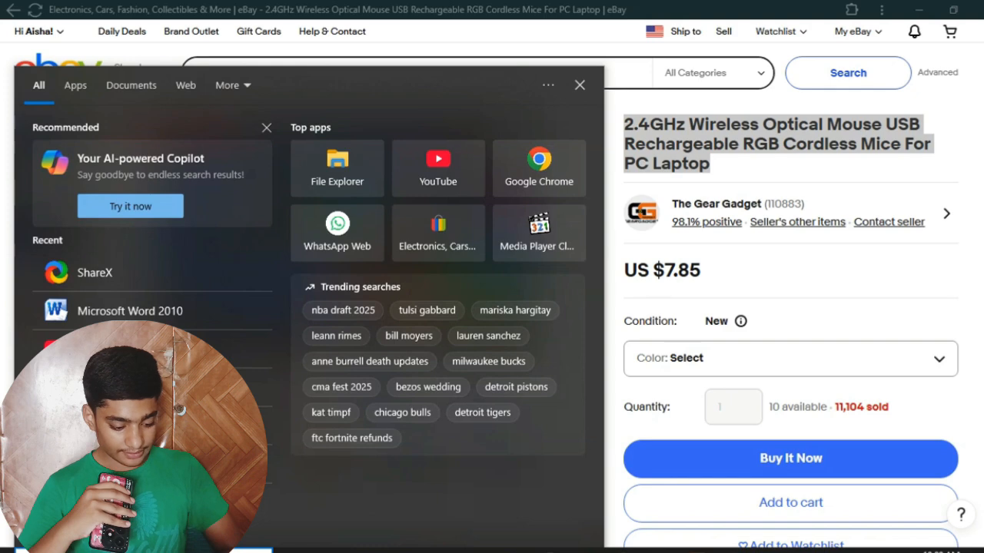
Open Notepad and paste the copied eBay mouse title into the blank document.
type("note")
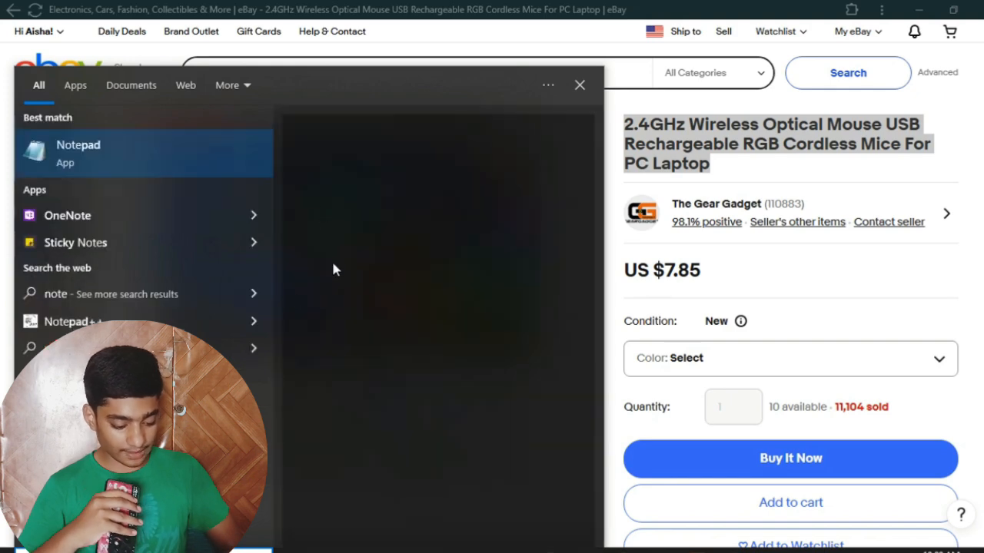
left_click(327, 269)
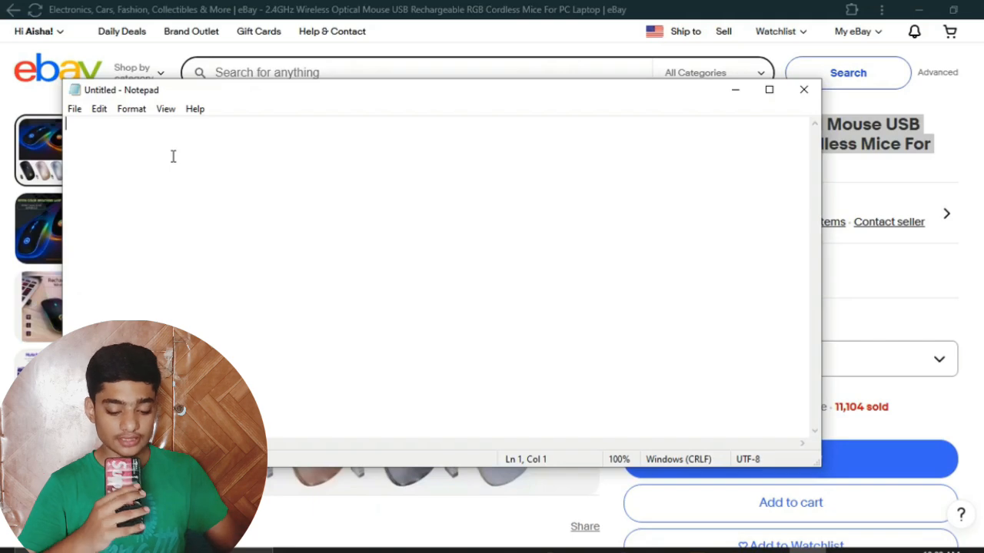
key("ctrl+v")
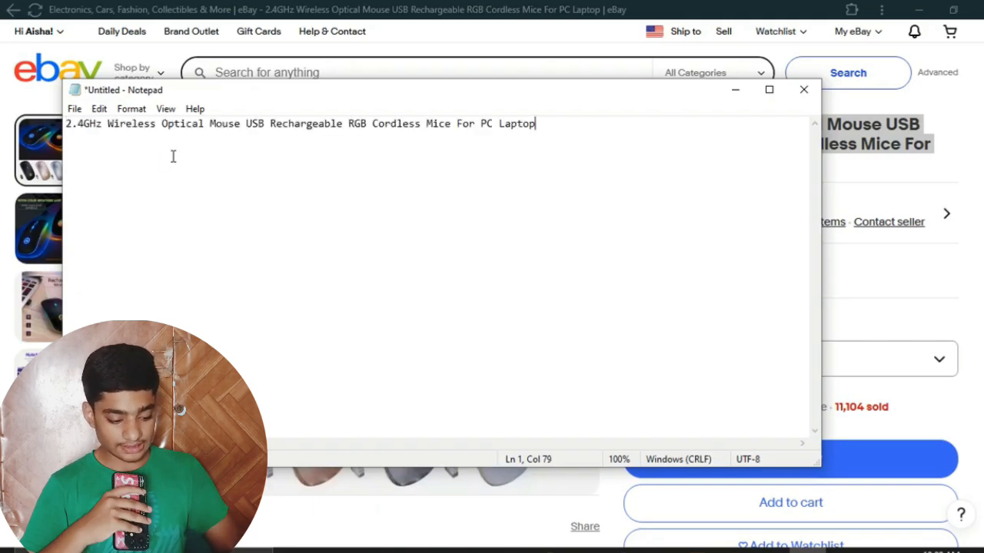
Clear and re-paste the title line in Notepad twice, and copy the whole line.
key("ctrl+a")
key("ctrl+c")
key("BackSpace")
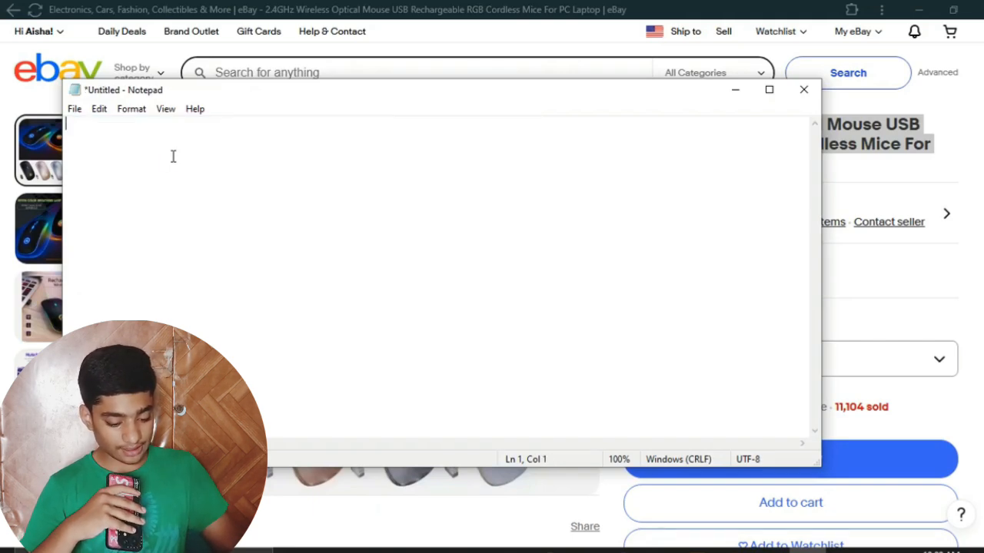
key("ctrl+v")
key("ctrl+a")
key("ctrl+c")
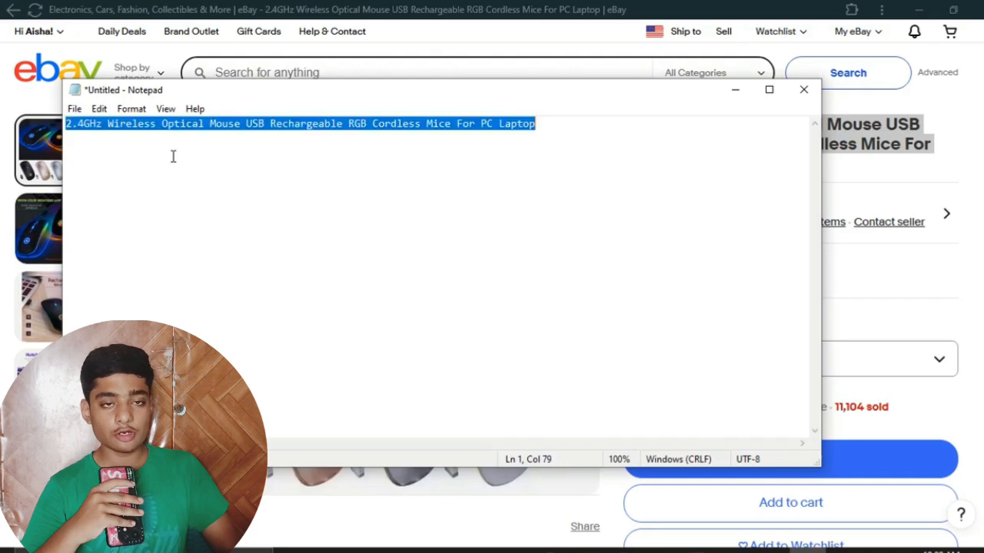
key("BackSpace")
key("ctrl+v")
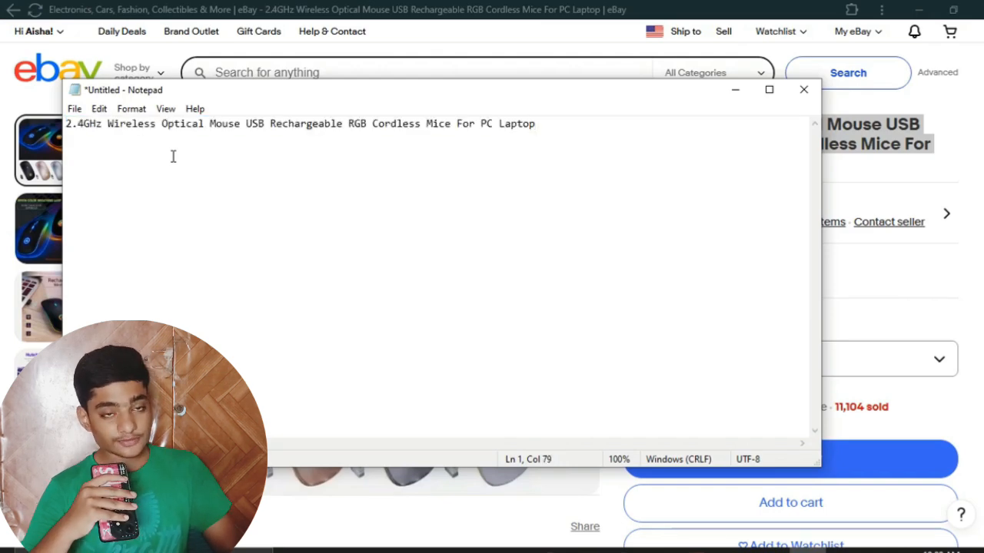
key("ctrl+a")
key("ctrl+c")
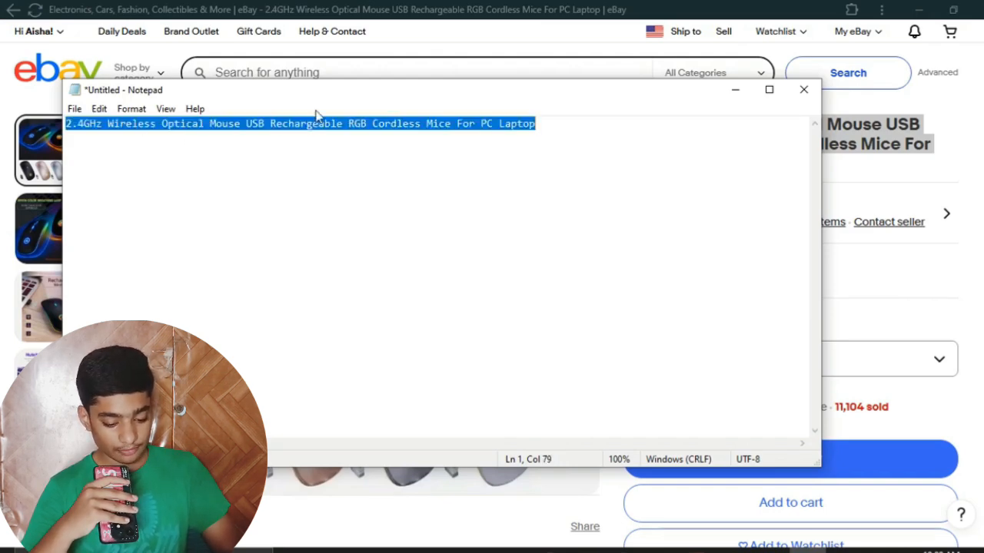
Close the Notepad document without saving it and switch to the eBay window for starting a listing.
left_click(799, 90)
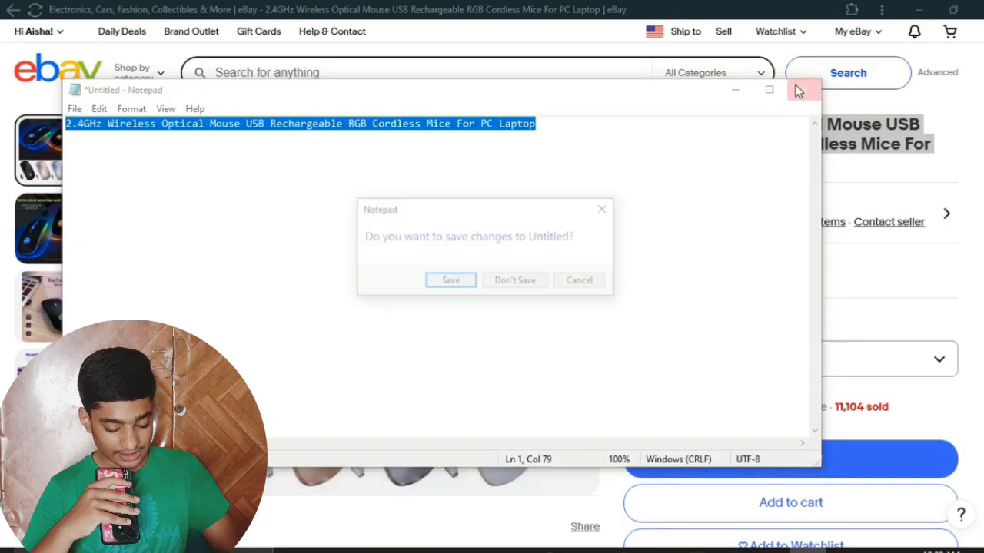
left_click(520, 282)
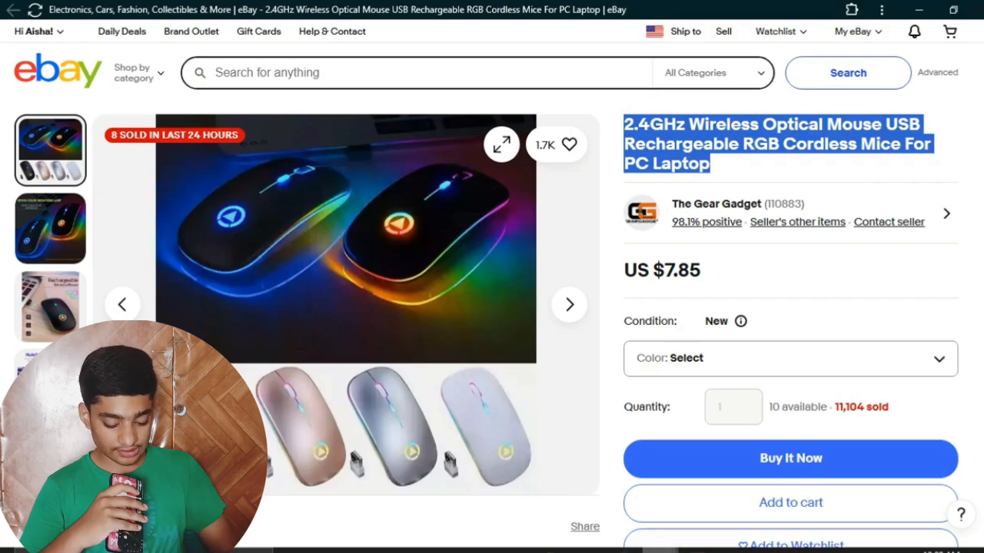
mouse_move(666, 547)
left_click(572, 507)
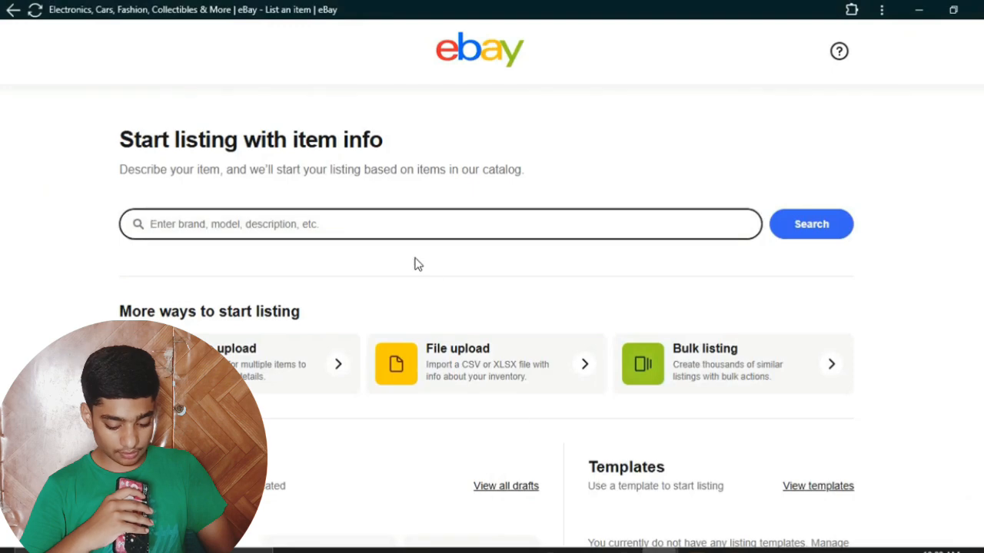
Search the eBay catalog for matches to the copied title "2.4GHz Wireless Optical Mouse USB Rechargeable RGB Cordless Mice For PC Laptop".
left_click(385, 228)
key("ctrl+v")
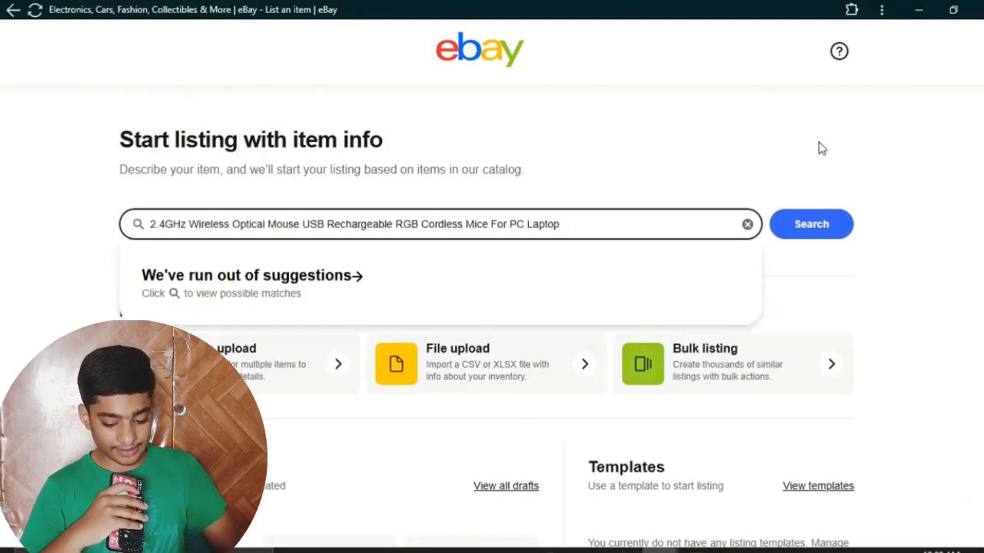
left_click(321, 295)
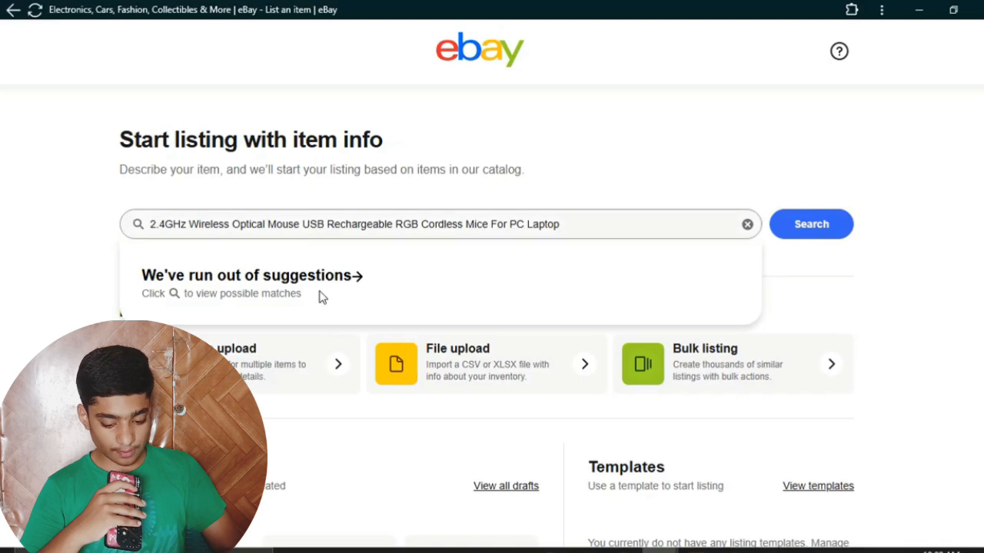
left_click(356, 278)
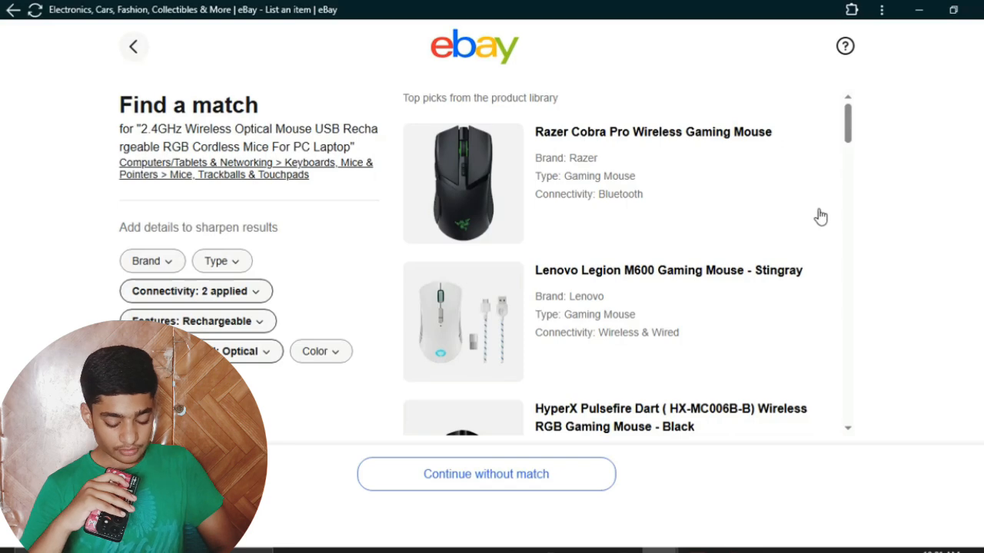
Choose the first related seller listing with the metal gray mouse as the match and continue to the listing with condition New.
left_click_drag(847, 123, 858, 219)
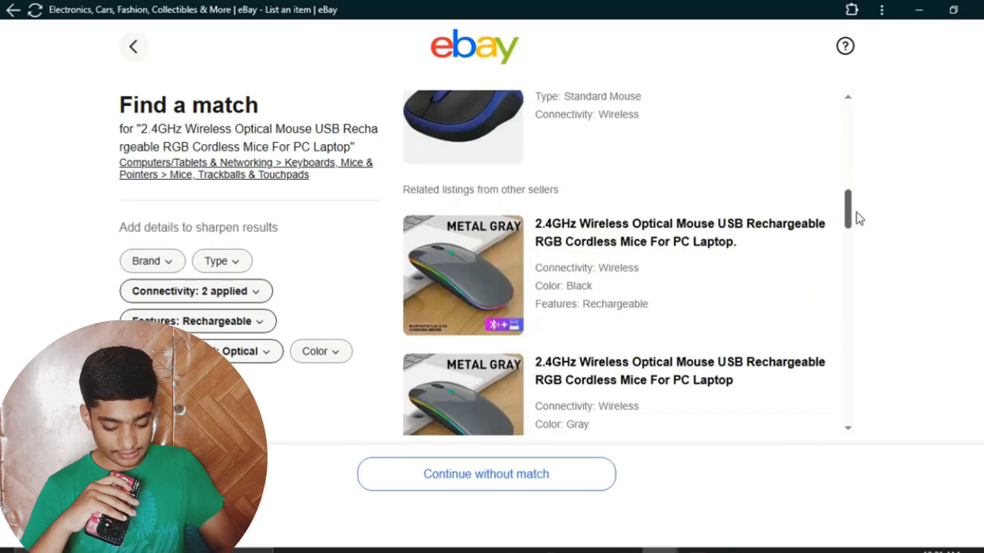
left_click(498, 265)
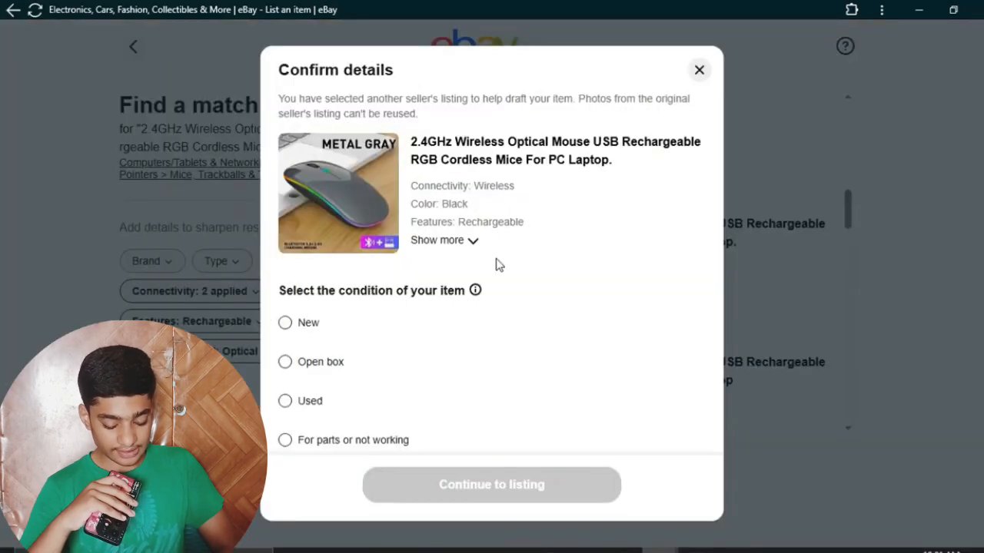
left_click(285, 322)
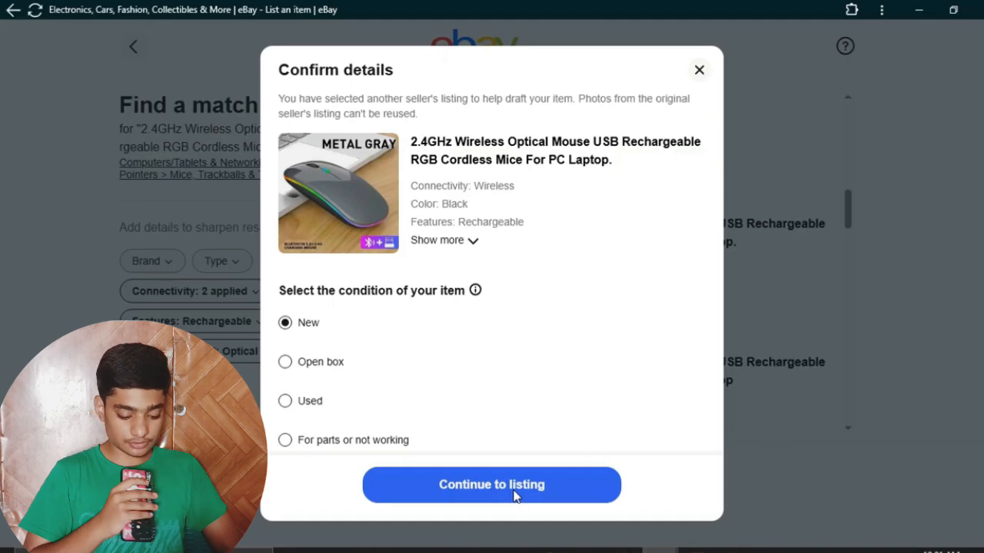
left_click(514, 485)
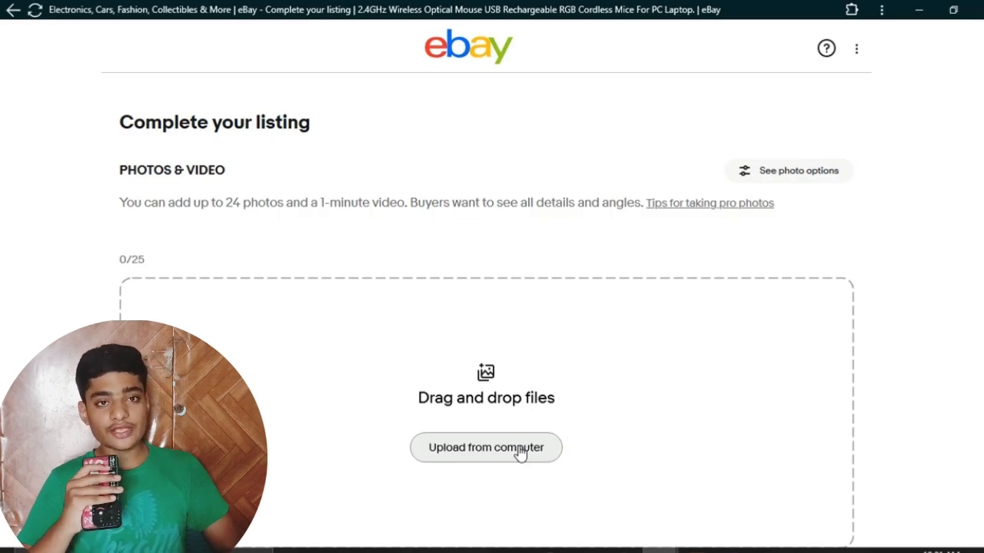
Start uploading listing photos from the computer and bring up the Pictures folder in File Explorer.
scroll(607, 373, "down", 1)
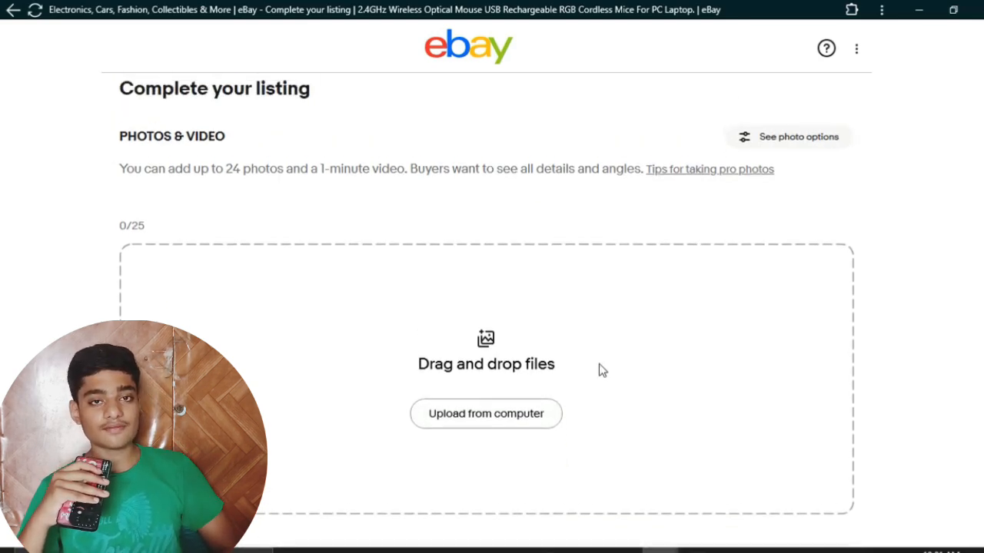
left_click(464, 407)
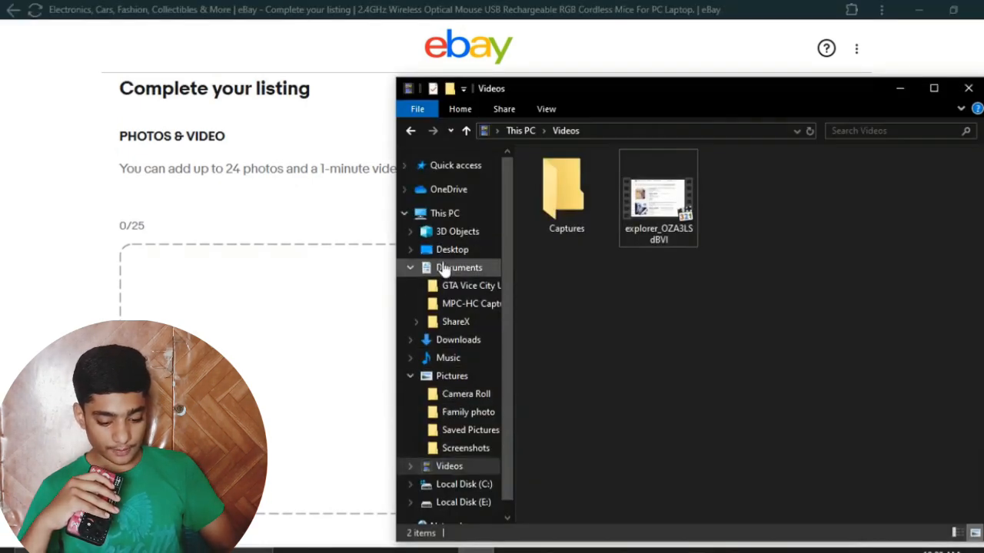
scroll(450, 303, "down", 1)
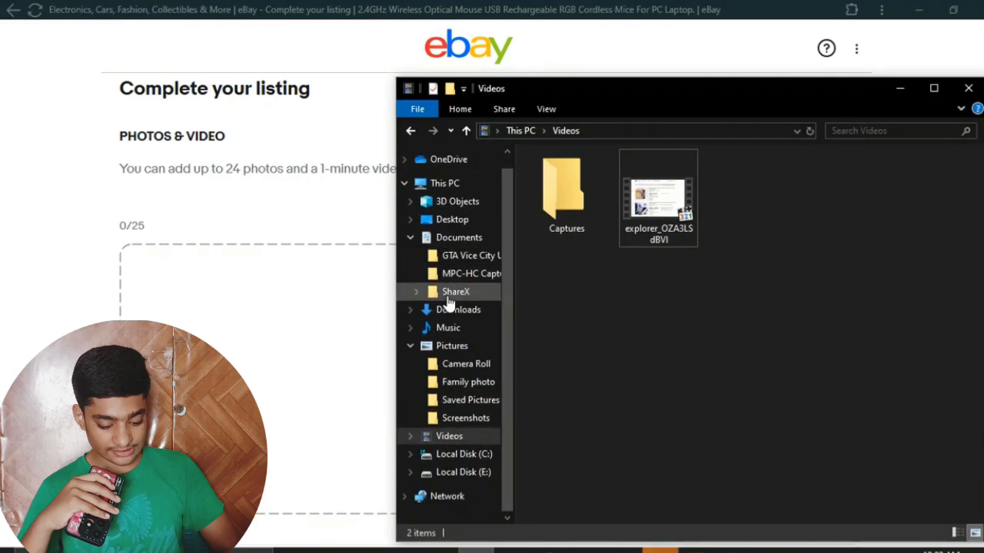
left_click(452, 314)
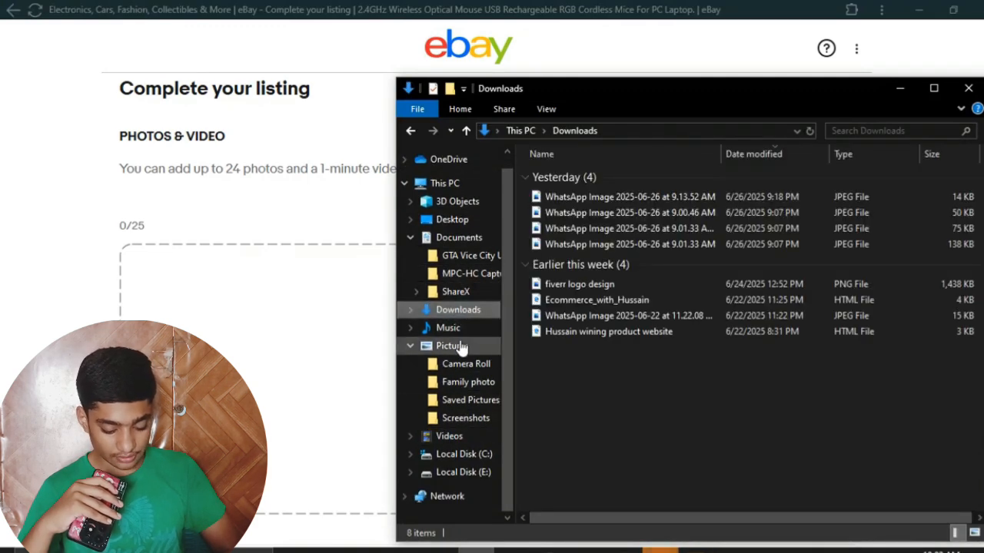
left_click(457, 345)
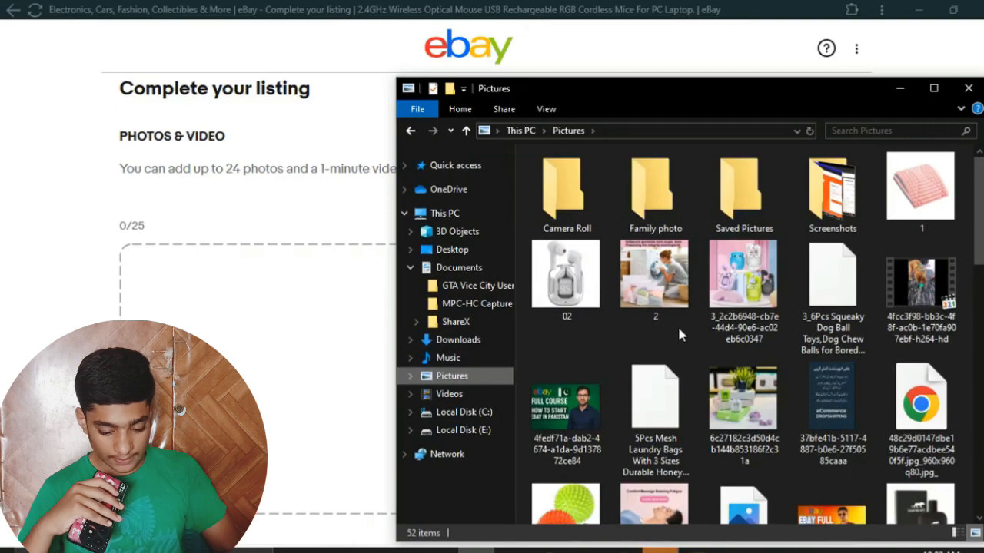
Find the saved wireless mouse picture among the files in the Pictures folder and open it for viewing.
scroll(677, 324, "down", 10)
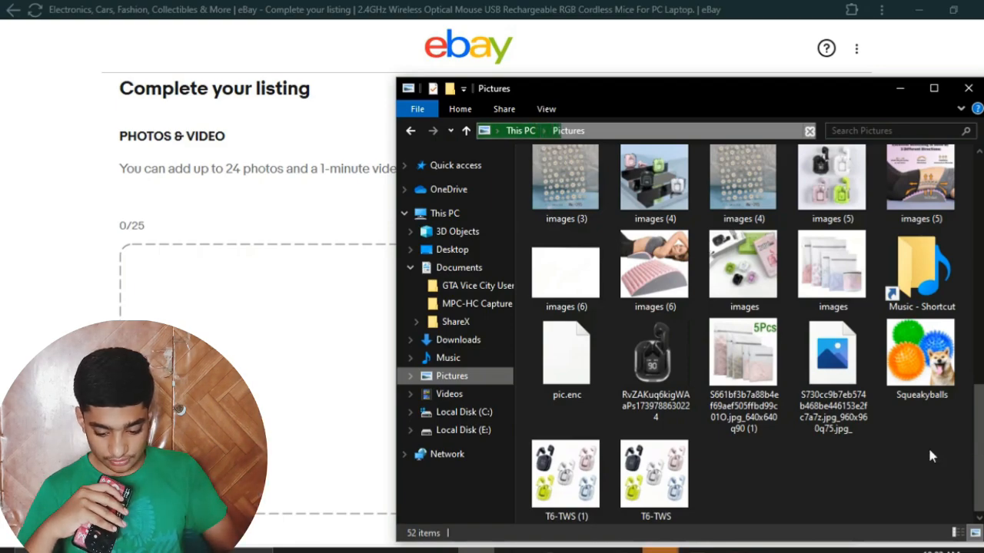
scroll(911, 433, "up", 3)
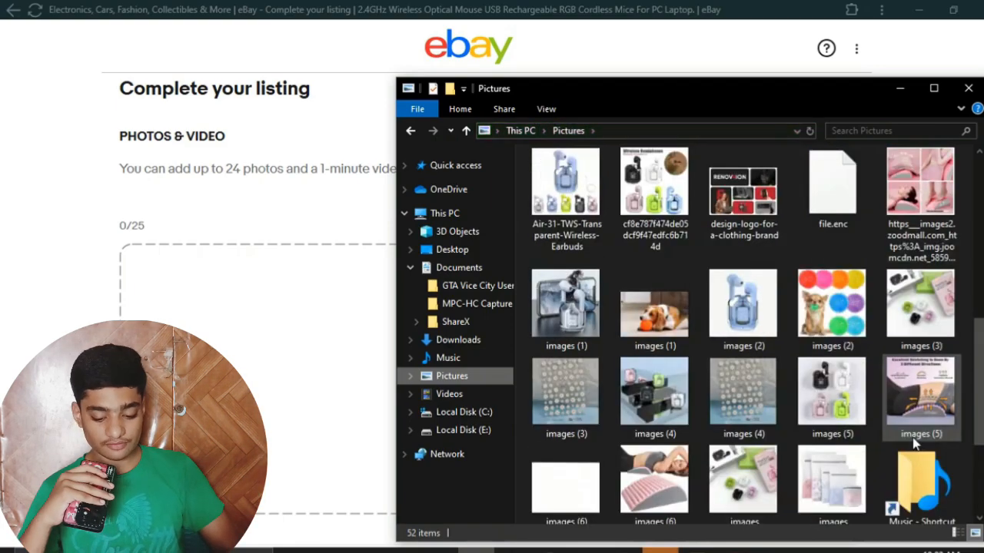
scroll(913, 442, "up", 6)
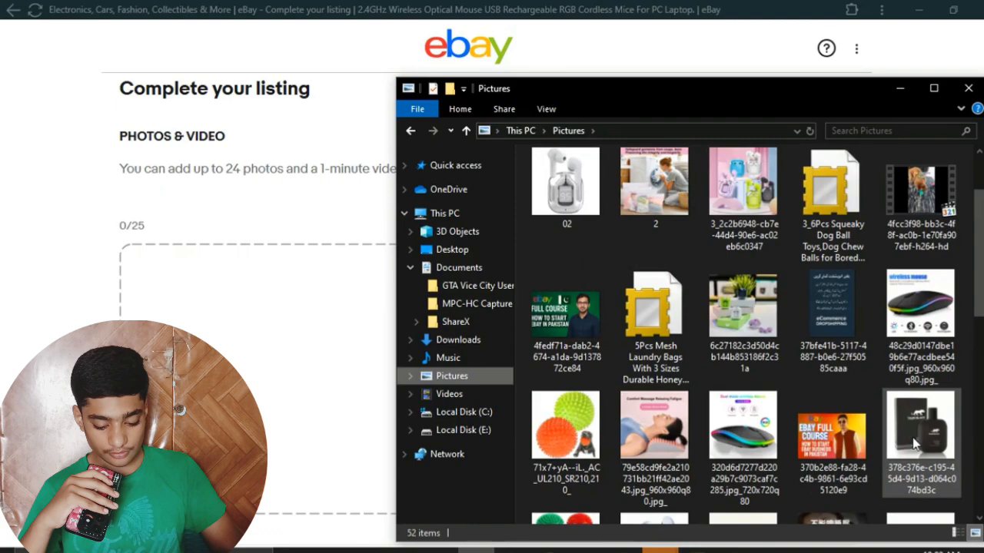
left_click(920, 323)
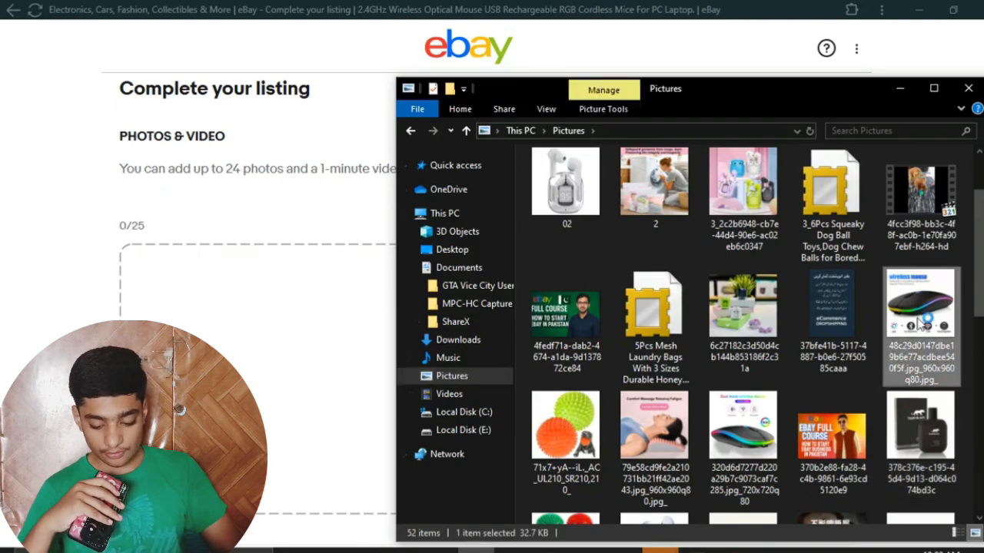
double_click(920, 323)
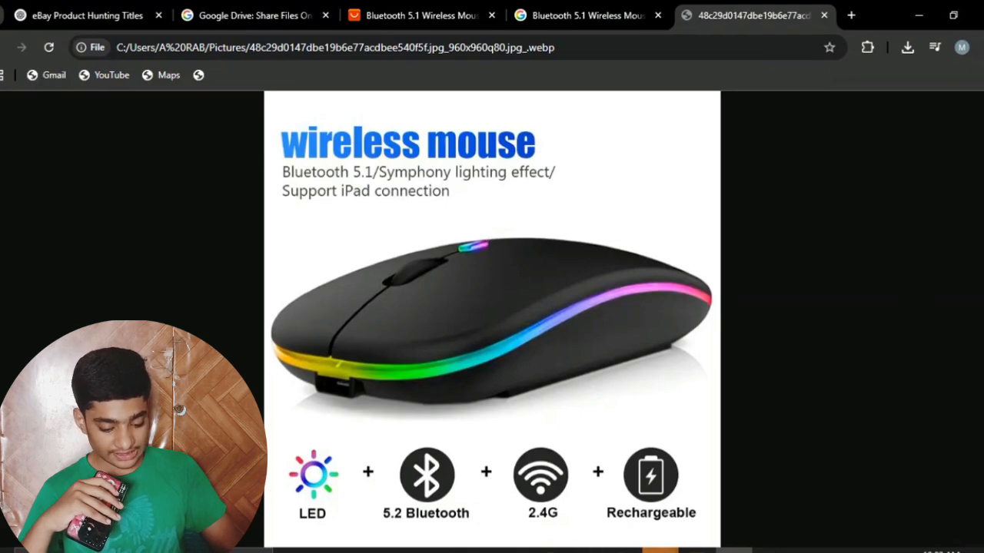
Return to the eBay photo upload and add the "Dual mode wireless mouse" picture from the Pictures folder to the listing.
mouse_move(660, 548)
left_click(617, 524)
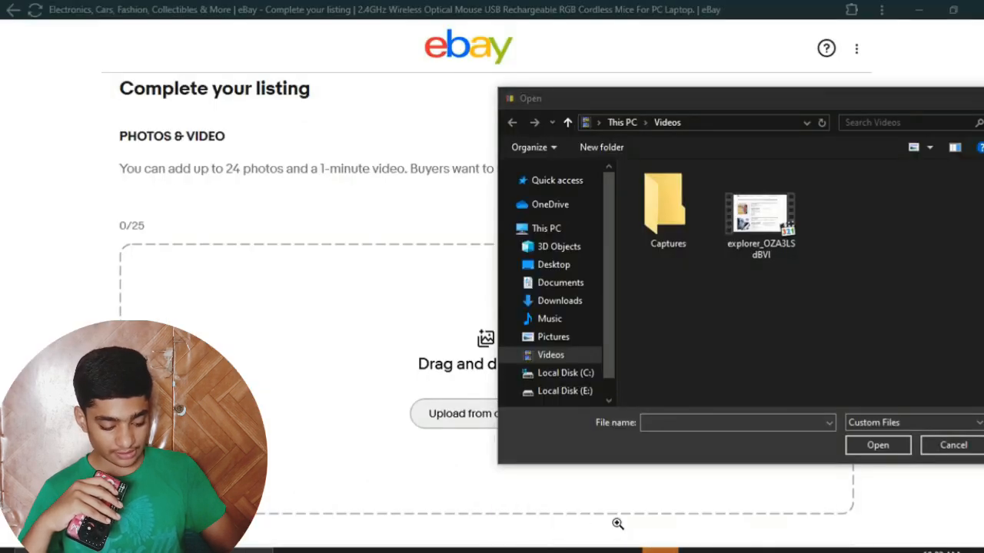
left_click(573, 303)
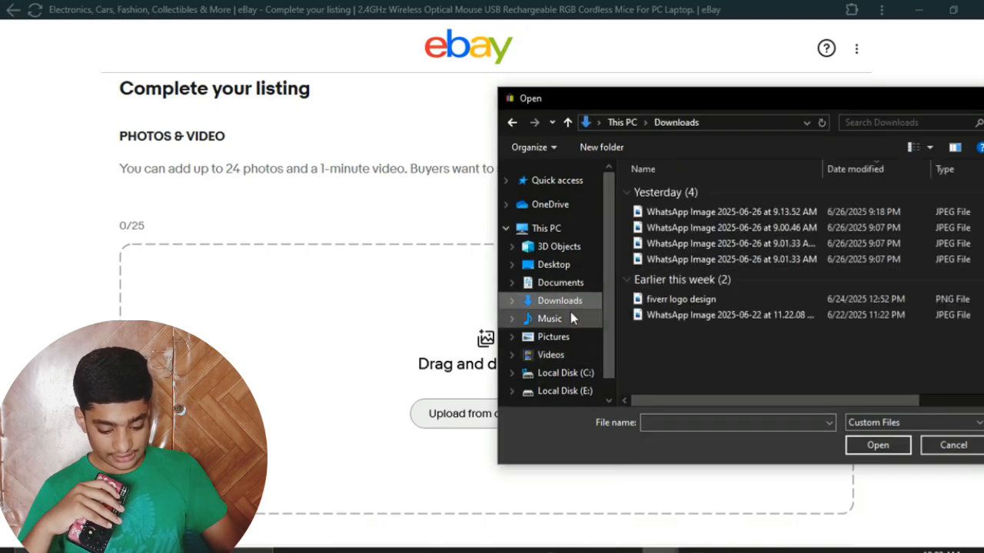
left_click(571, 338)
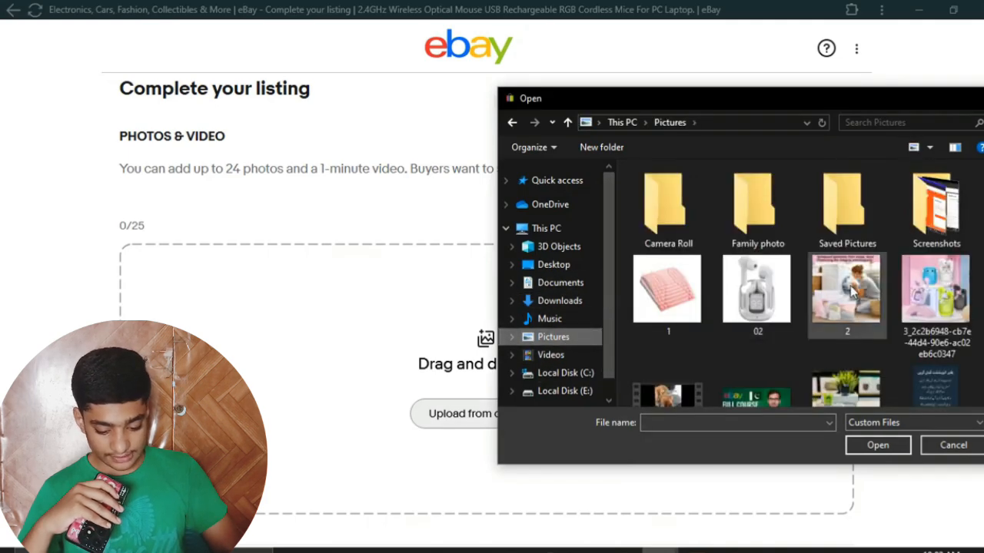
scroll(851, 289, "down", 5)
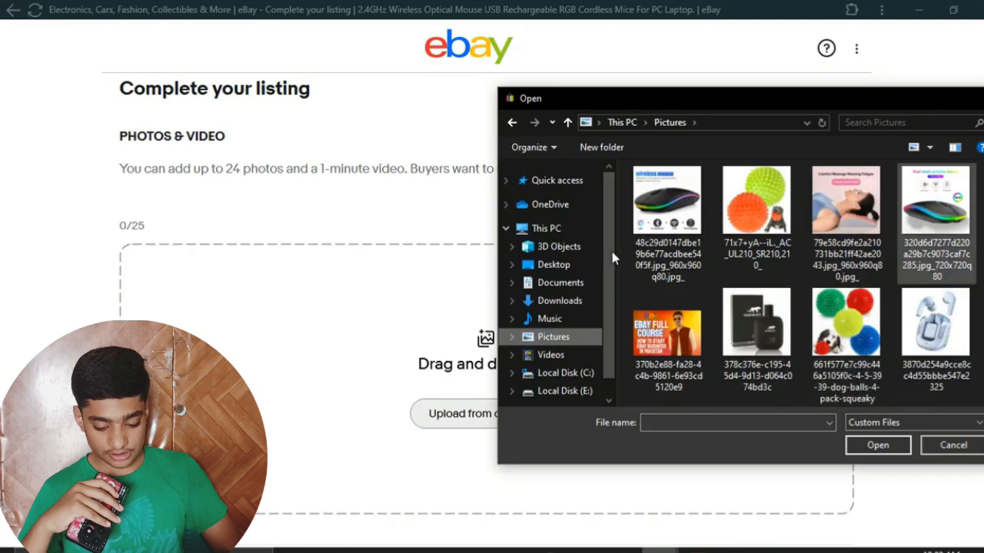
left_click(914, 196)
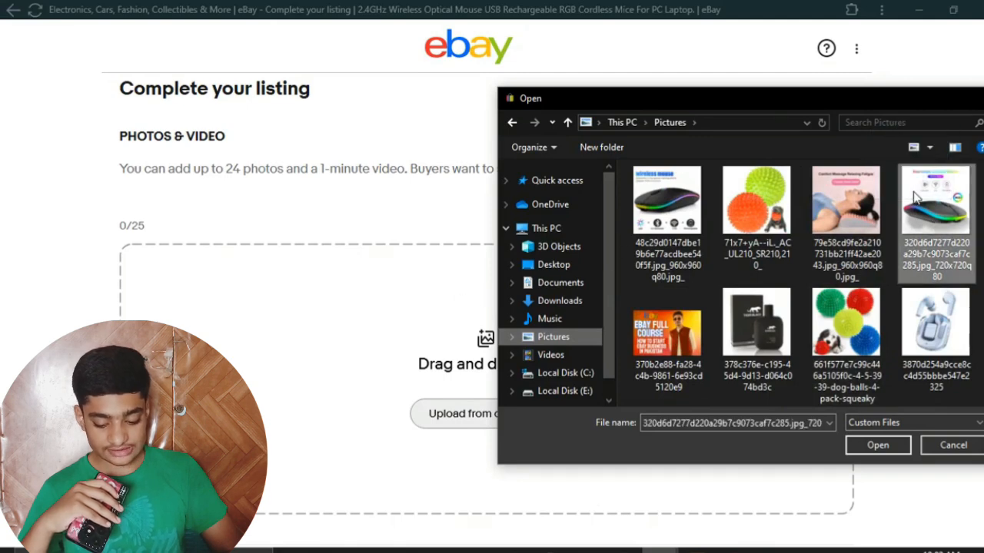
left_click_drag(935, 213, 467, 390)
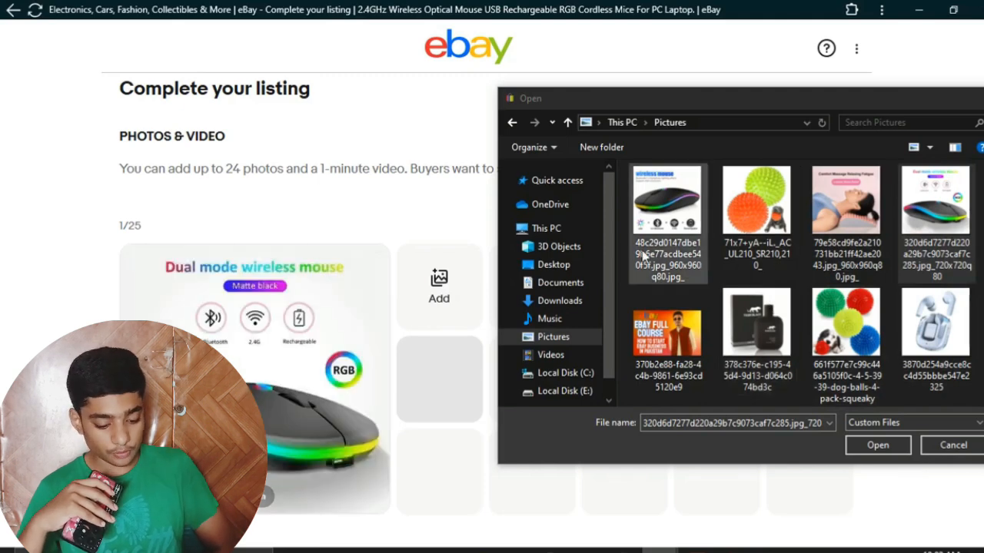
Add the "wireless mouse" picture as the second listing photo and close the file dialog.
left_click_drag(670, 193, 457, 288)
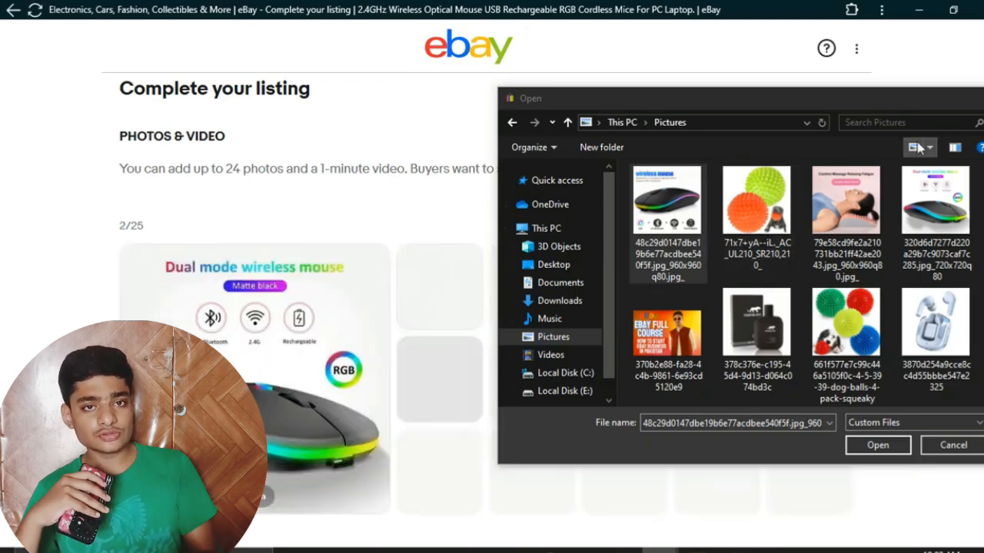
left_click_drag(915, 104, 885, 131)
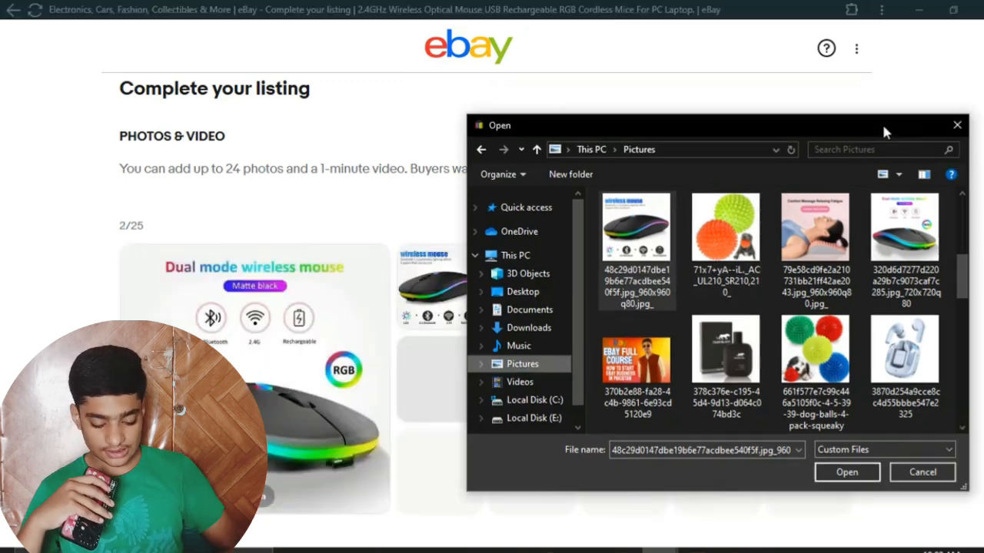
left_click(956, 128)
Check the listing's title and category, and dismiss the "Review item specifics" notice.
scroll(626, 433, "down", 5)
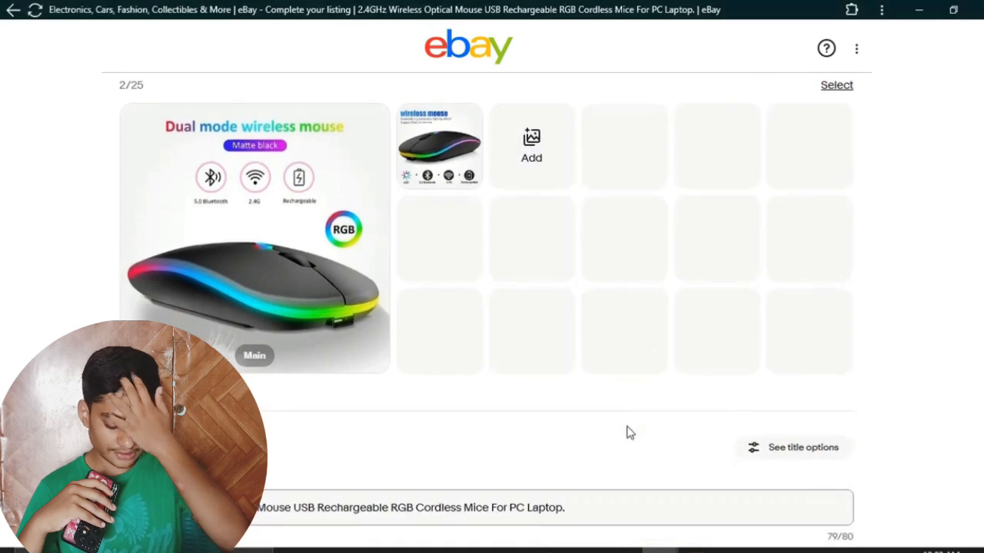
scroll(626, 433, "down", 4)
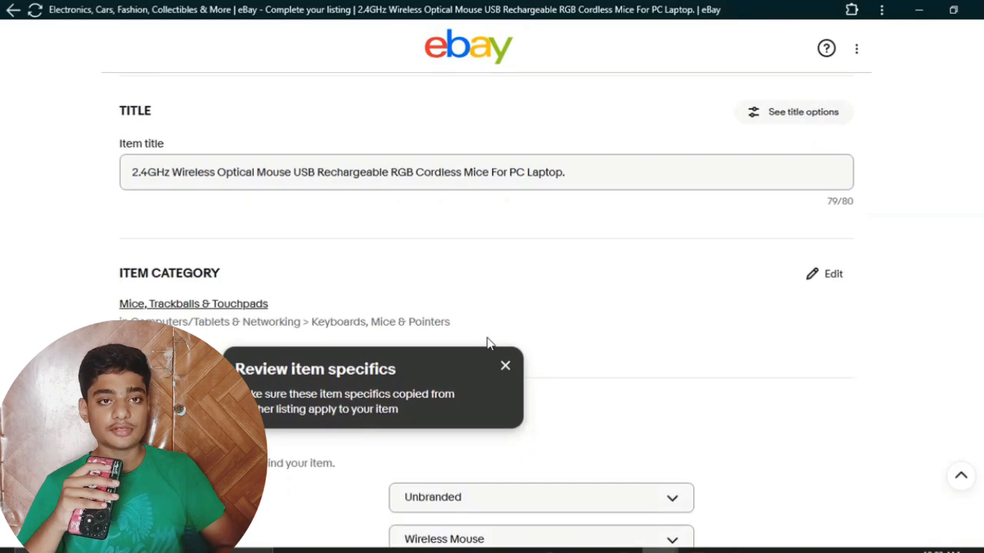
left_click(505, 369)
scroll(506, 369, "down", 2)
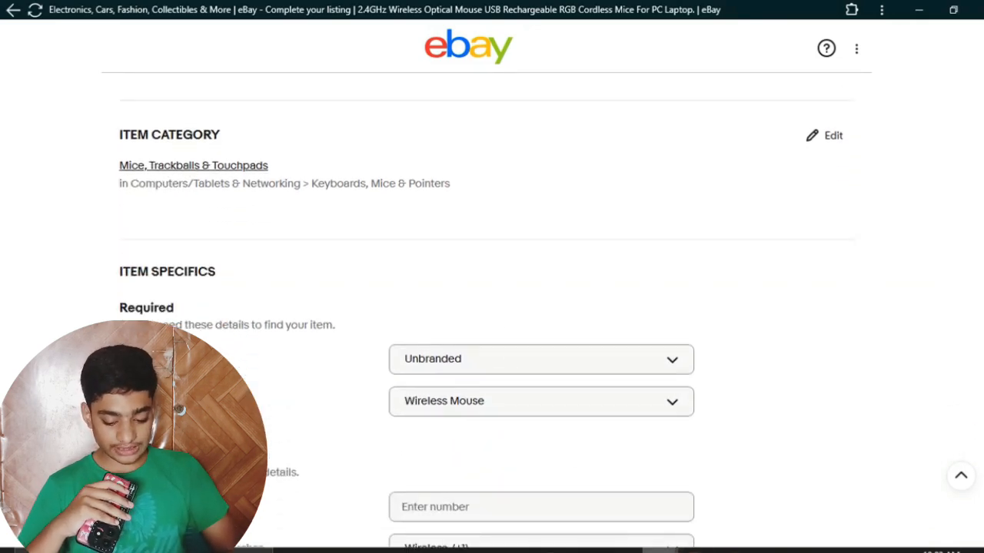
Switch to the selling listing of the RGB wireless mouse and find its item specifics.
left_click(660, 550)
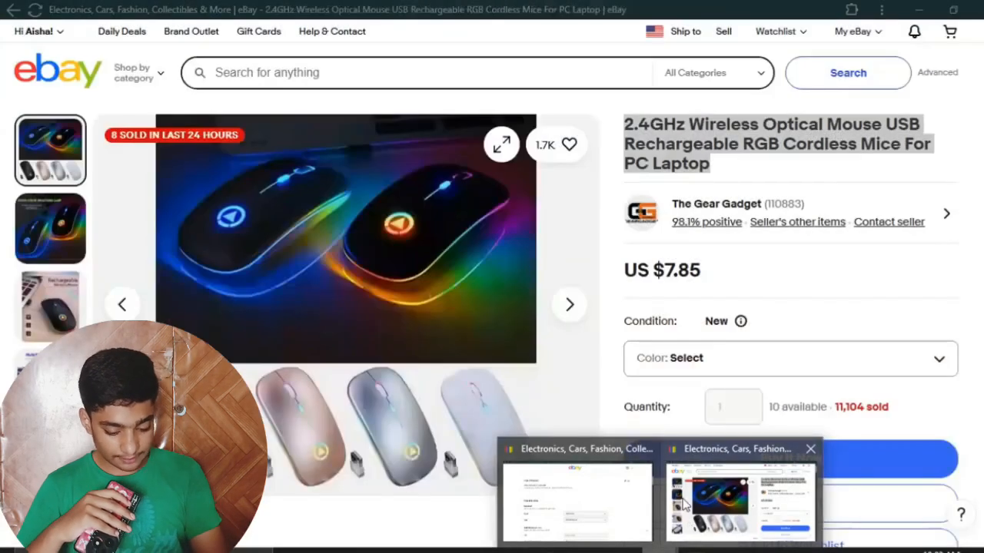
left_click(737, 495)
left_click(832, 296)
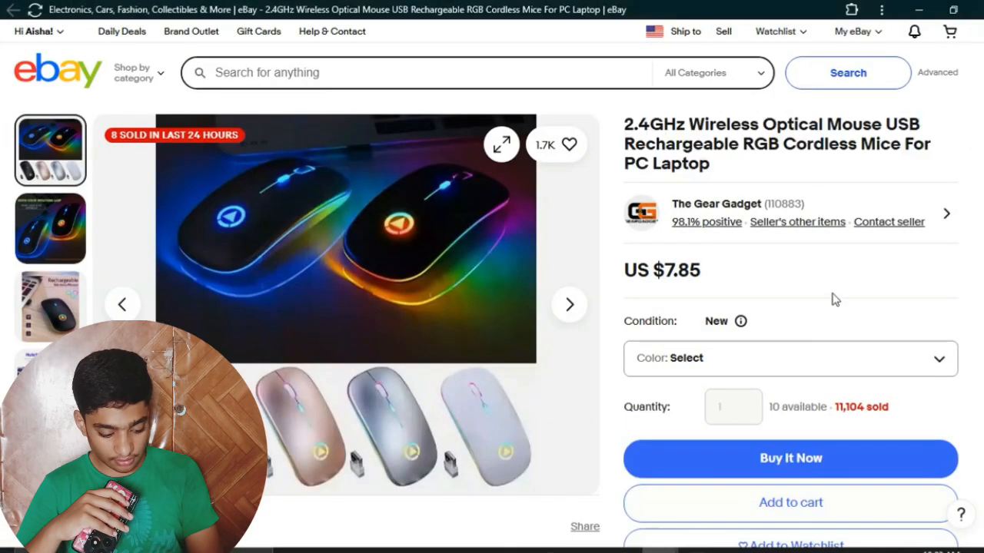
scroll(833, 293, "down", 3)
scroll(836, 300, "down", 7)
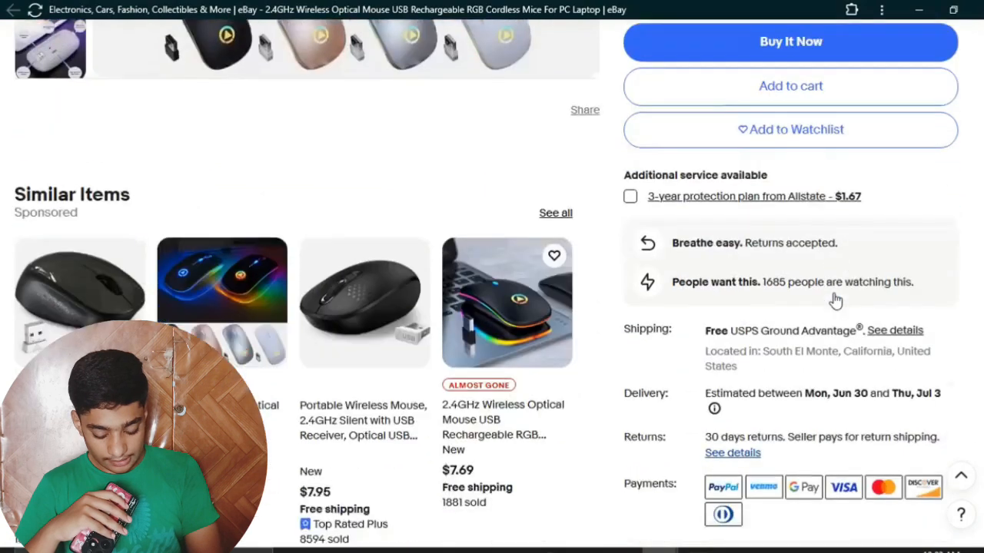
scroll(836, 300, "down", 10)
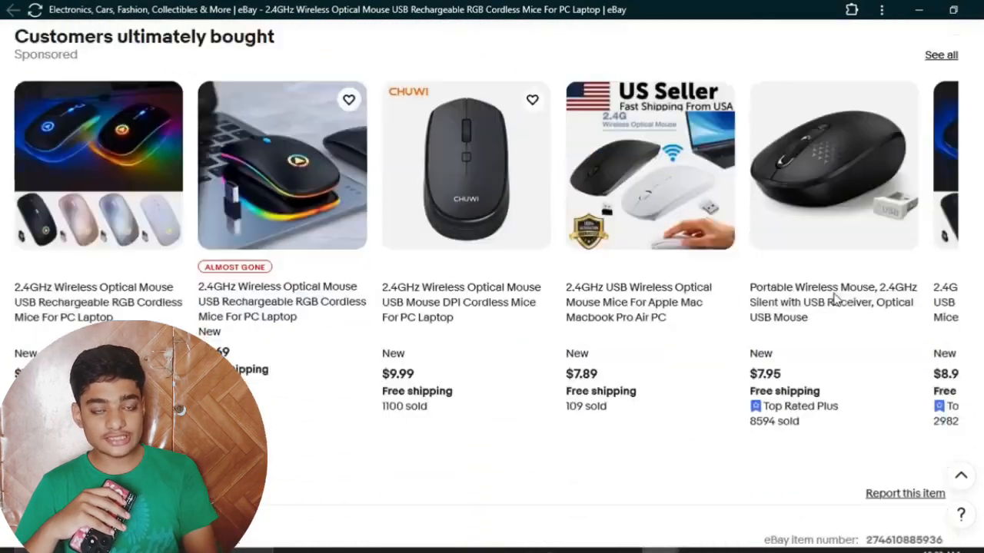
scroll(836, 300, "down", 1)
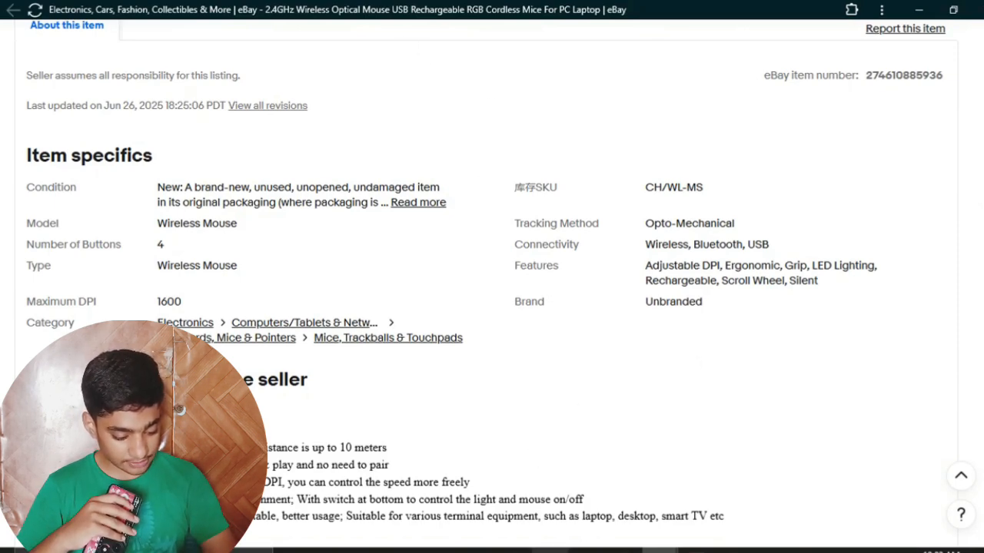
Compare the draft listing's brand, type and optional specifics with the item specifics of the selling listing.
mouse_move(659, 551)
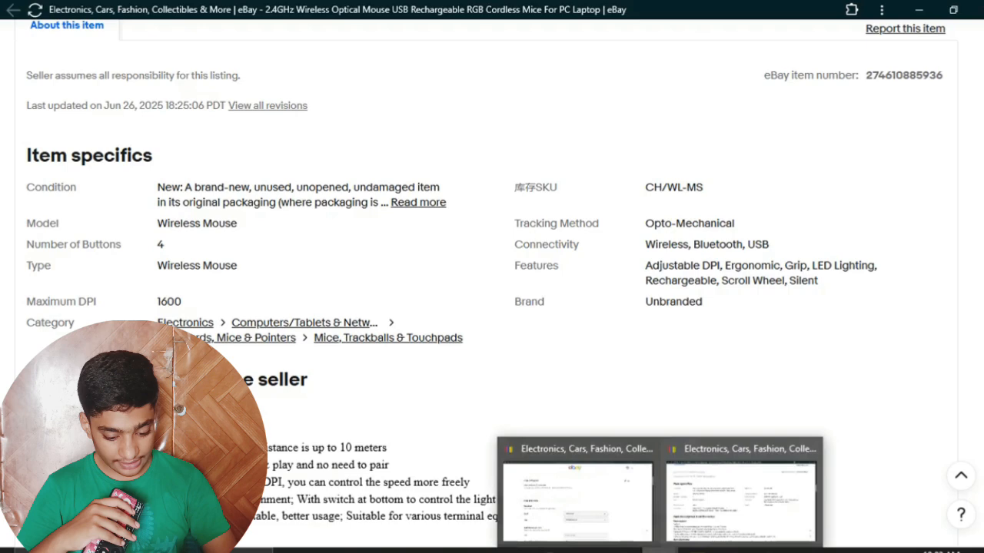
left_click(589, 532)
scroll(607, 485, "down", 1)
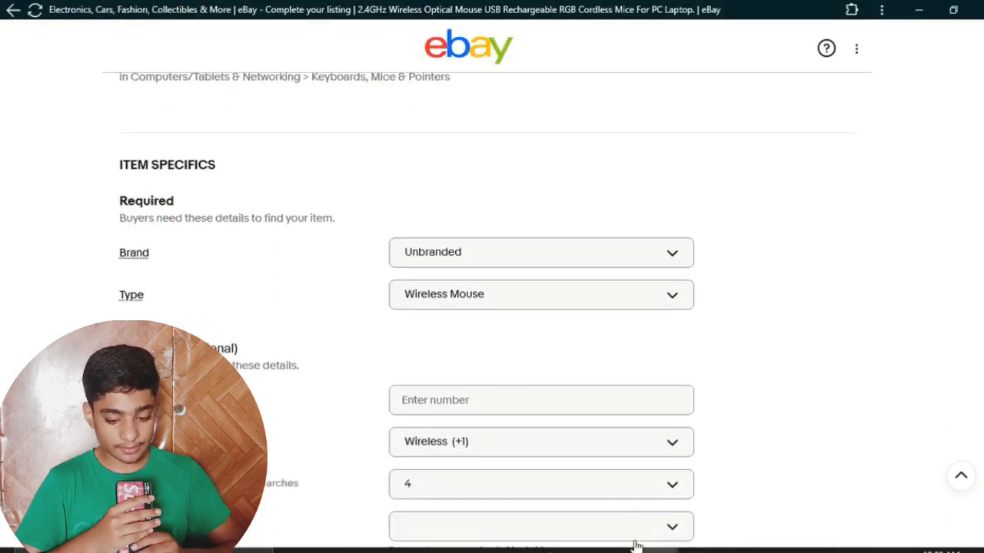
mouse_move(660, 550)
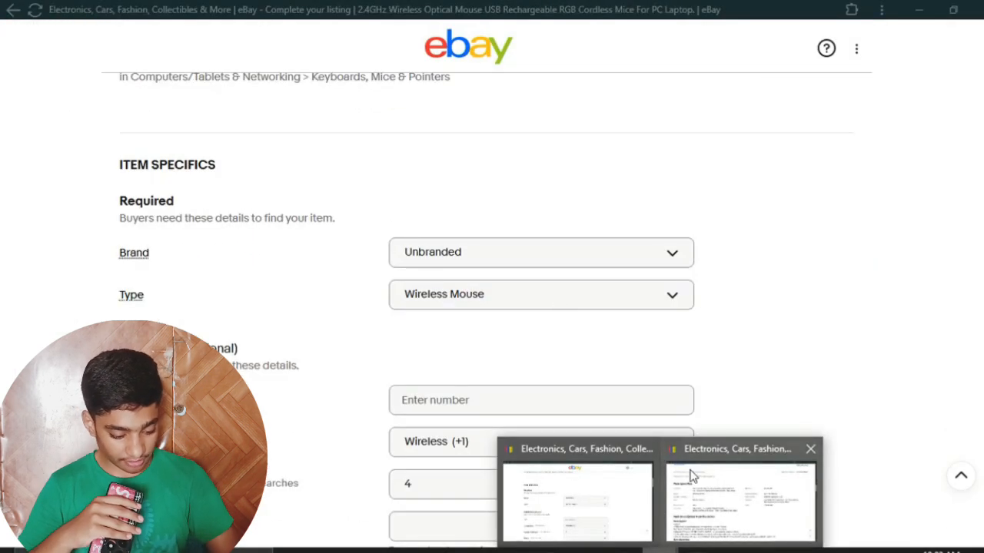
left_click(695, 474)
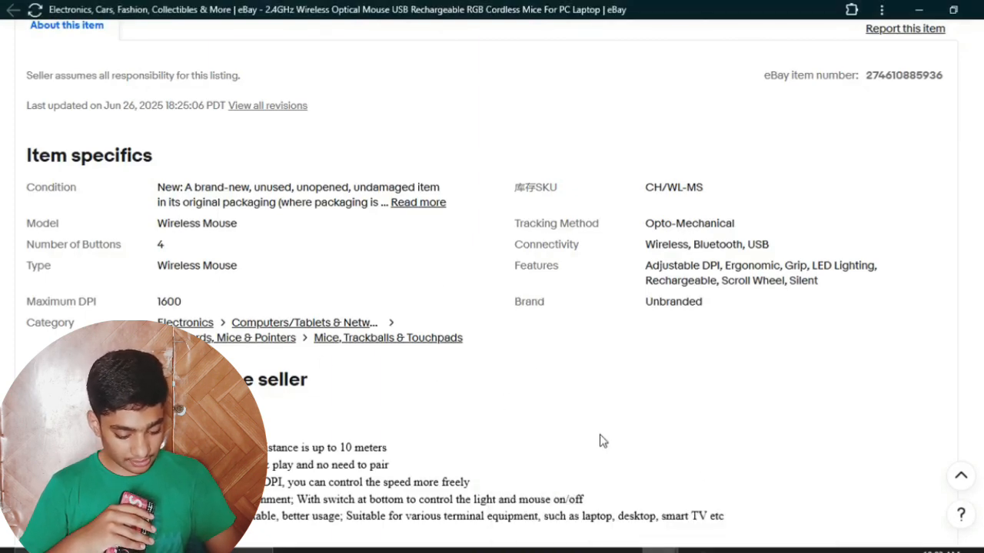
mouse_move(638, 547)
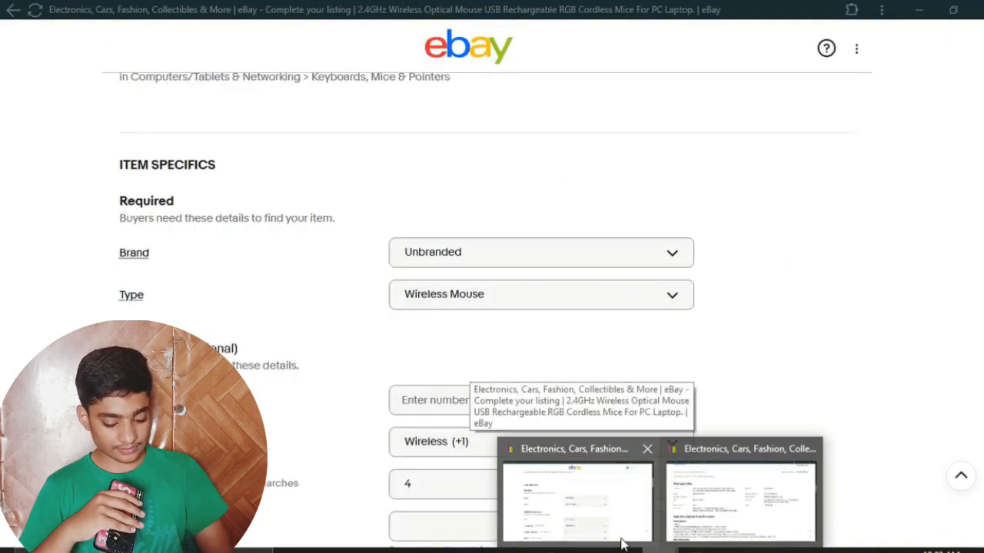
mouse_move(669, 532)
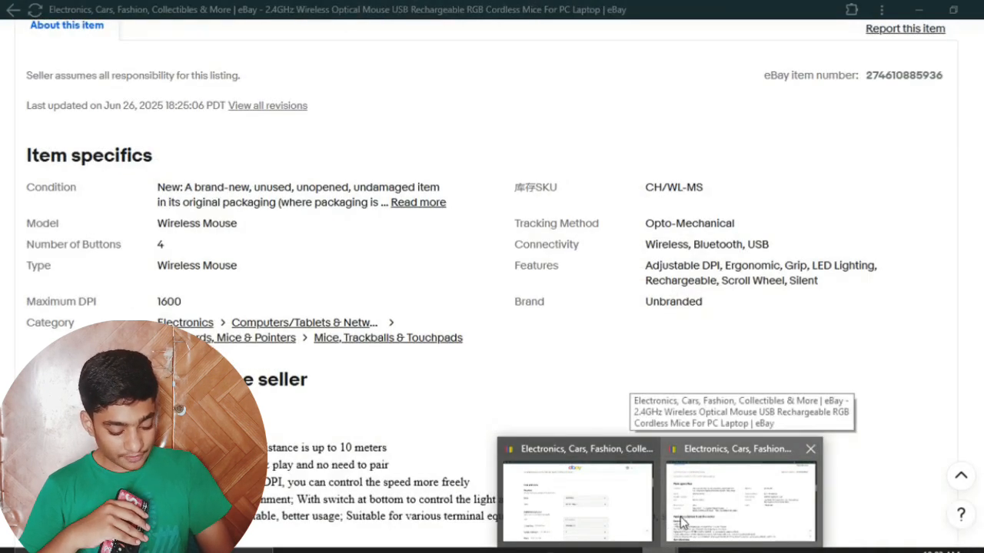
Copy the Model value "Wireless Mouse" from the selling listing and add it as the draft's custom Model value.
left_click(690, 485)
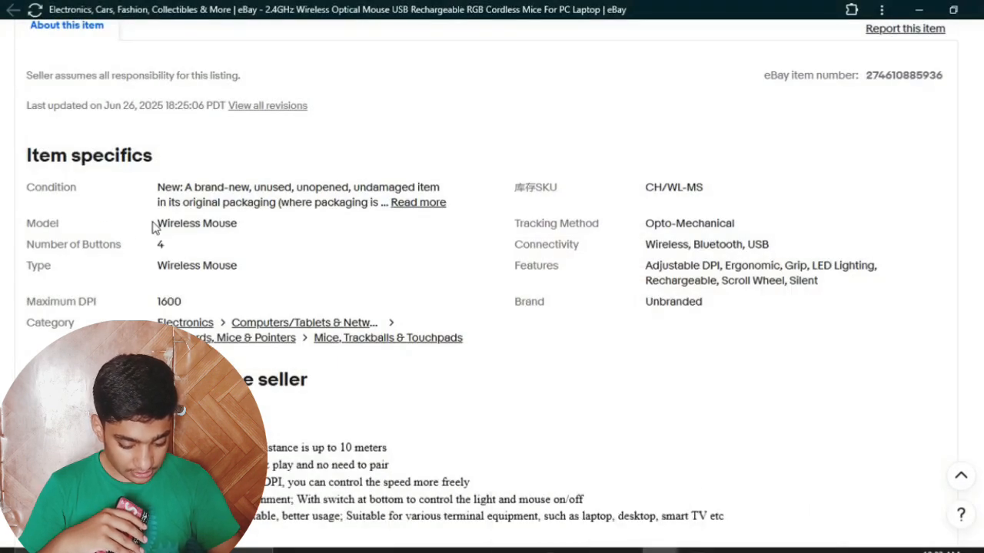
left_click_drag(160, 222, 252, 232)
key("ctrl+c")
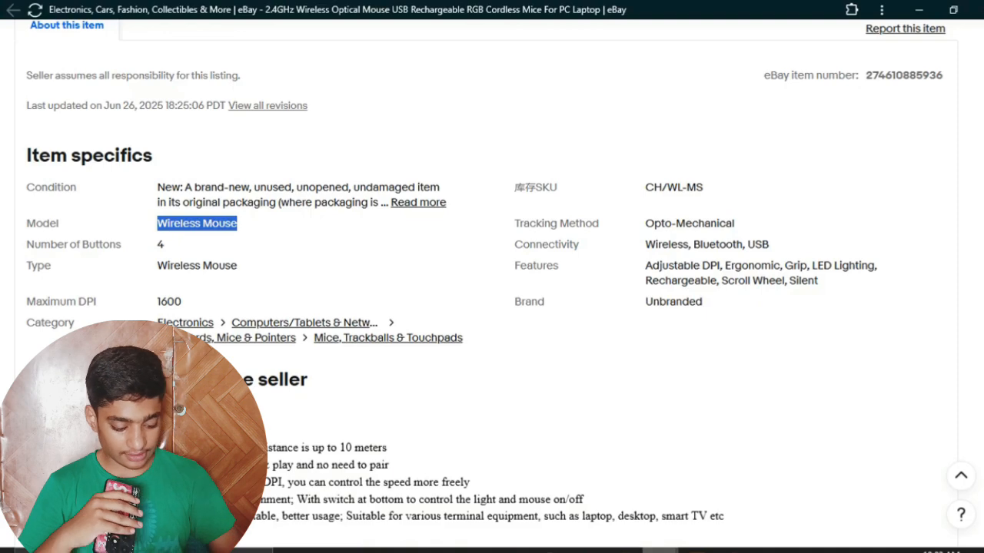
left_click(597, 527)
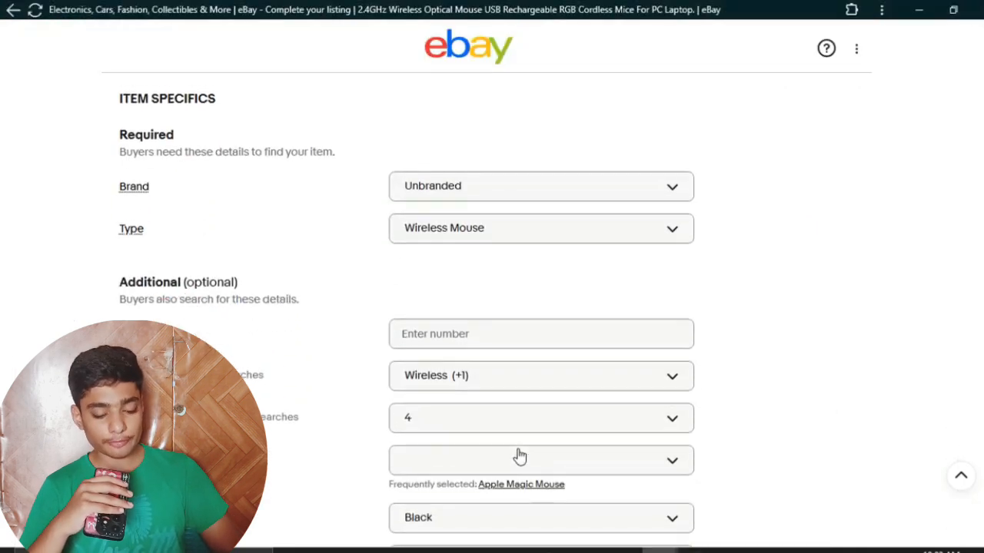
right_click(519, 456)
left_click(492, 456)
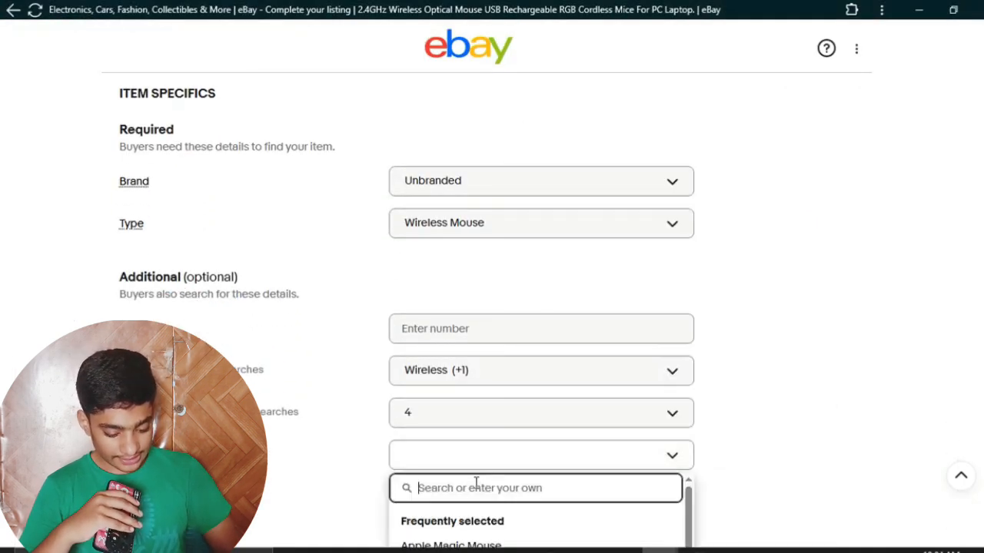
key("ctrl+v")
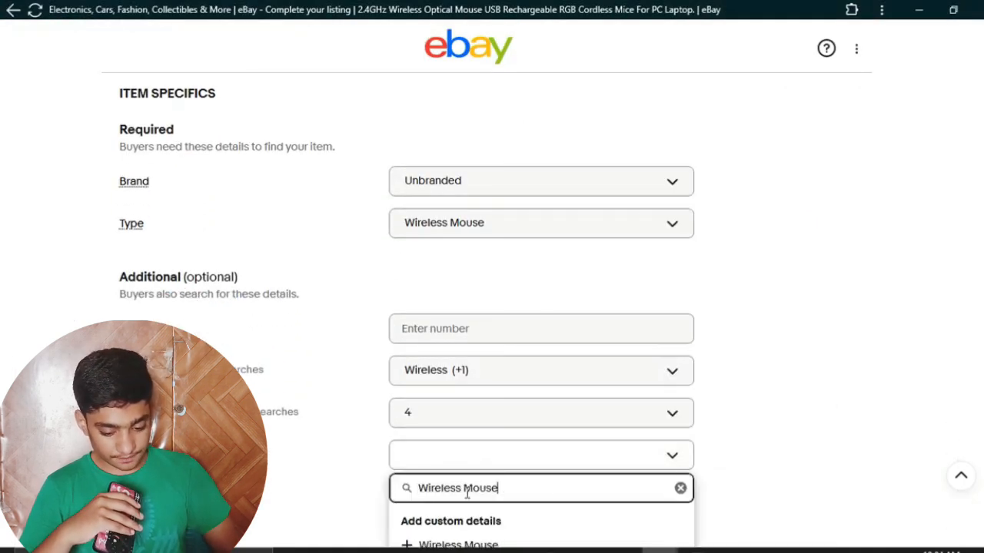
left_click(448, 545)
Check the draft's remaining item specifics, such as color, features, tracking method and maximum DPI, against the selling listing.
scroll(507, 489, "down", 1)
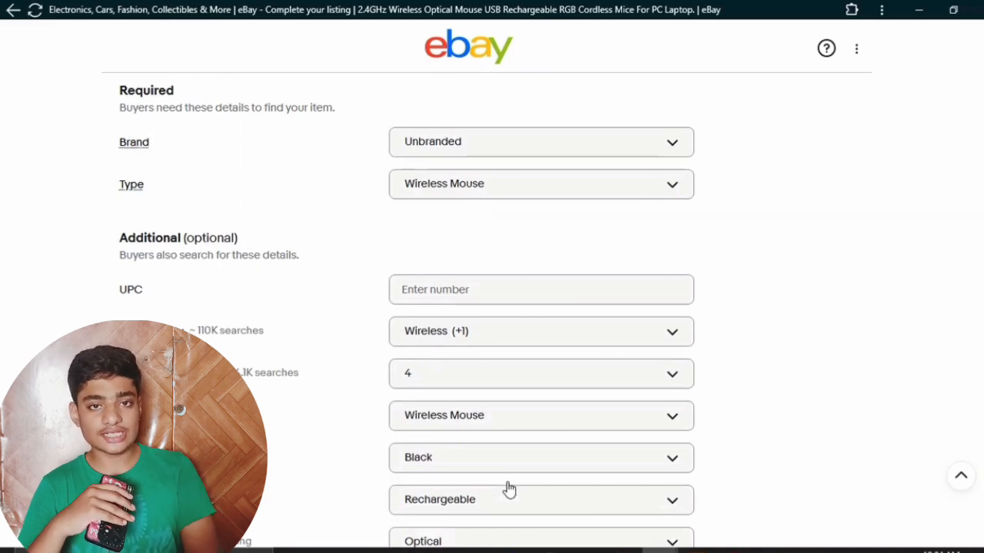
scroll(508, 489, "down", 4)
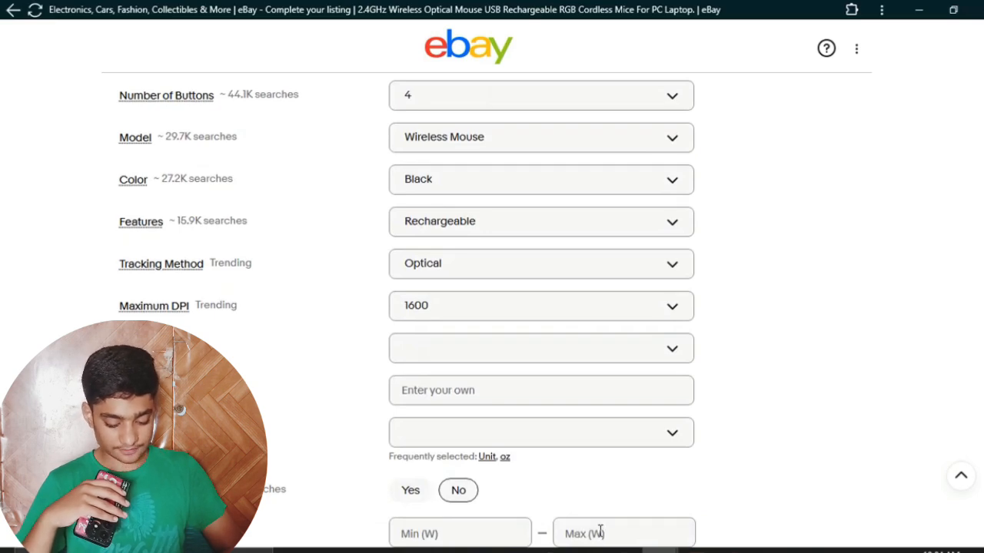
left_click(661, 551)
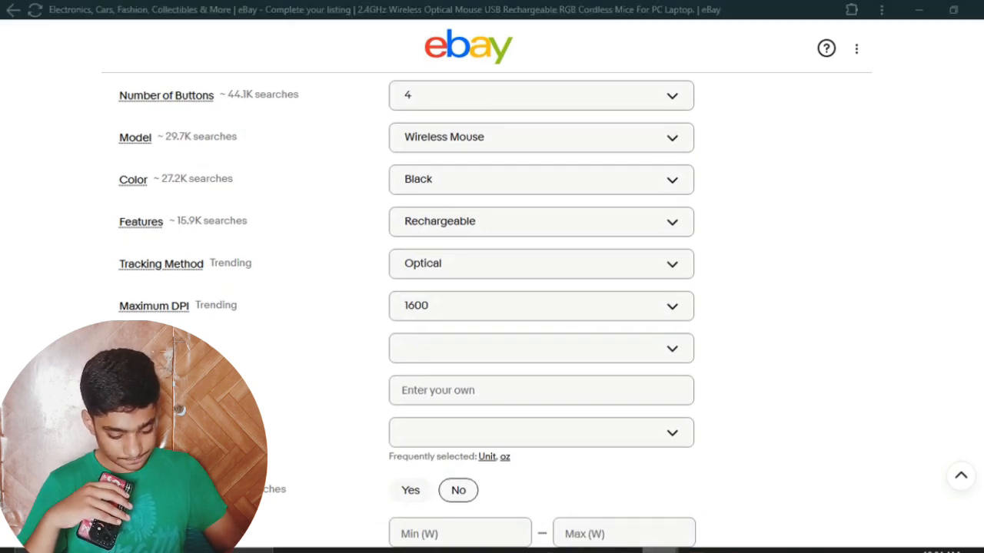
left_click(697, 521)
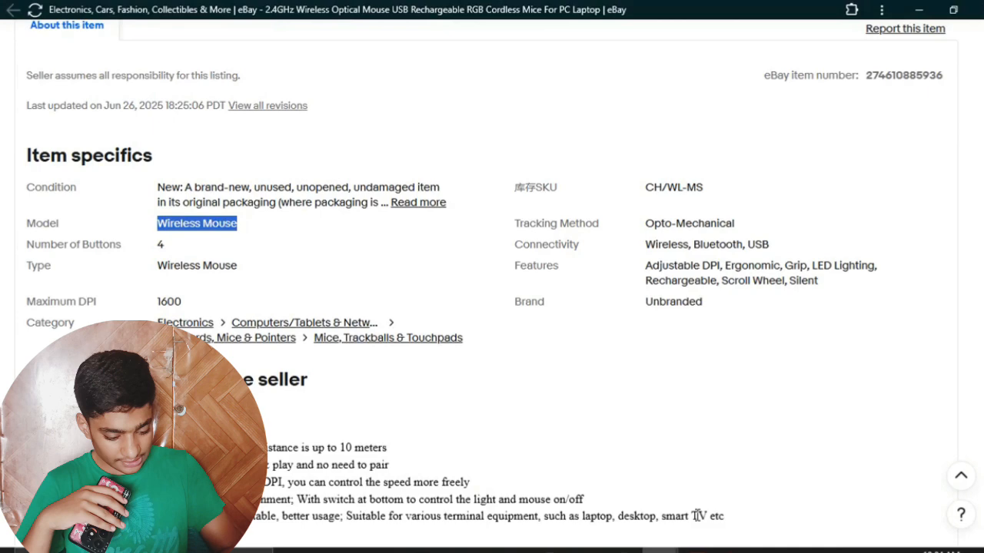
left_click(540, 389)
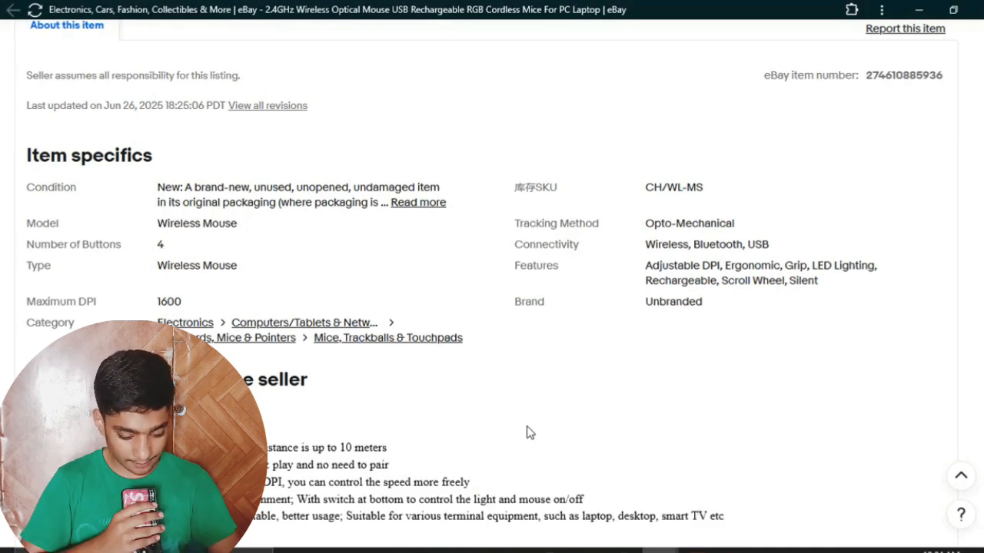
left_click(658, 550)
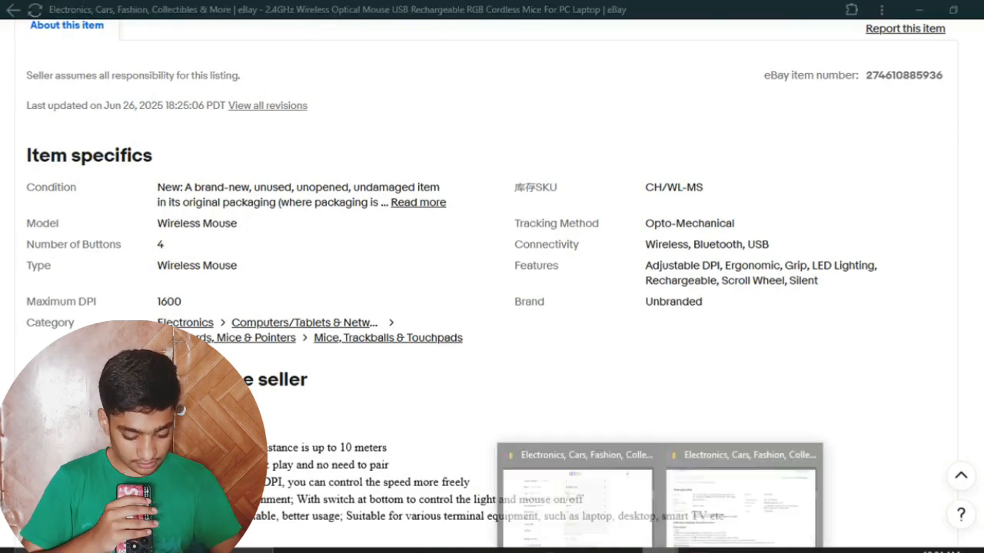
left_click(588, 542)
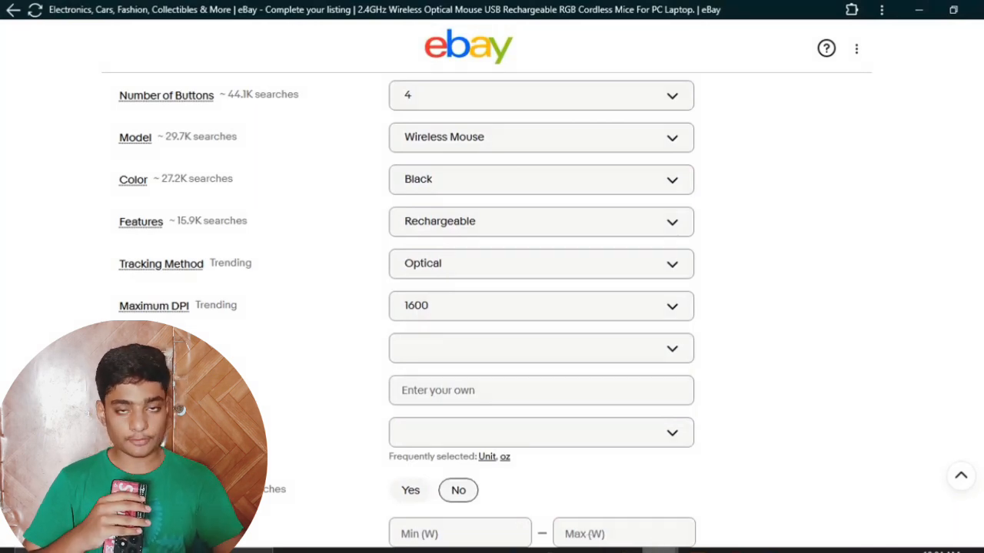
mouse_move(656, 544)
left_click(698, 521)
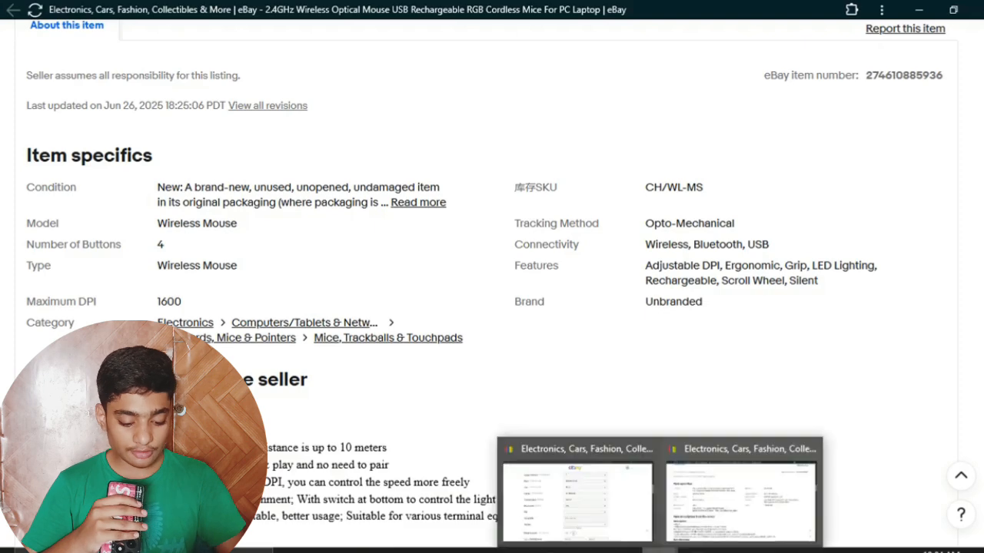
left_click(658, 550)
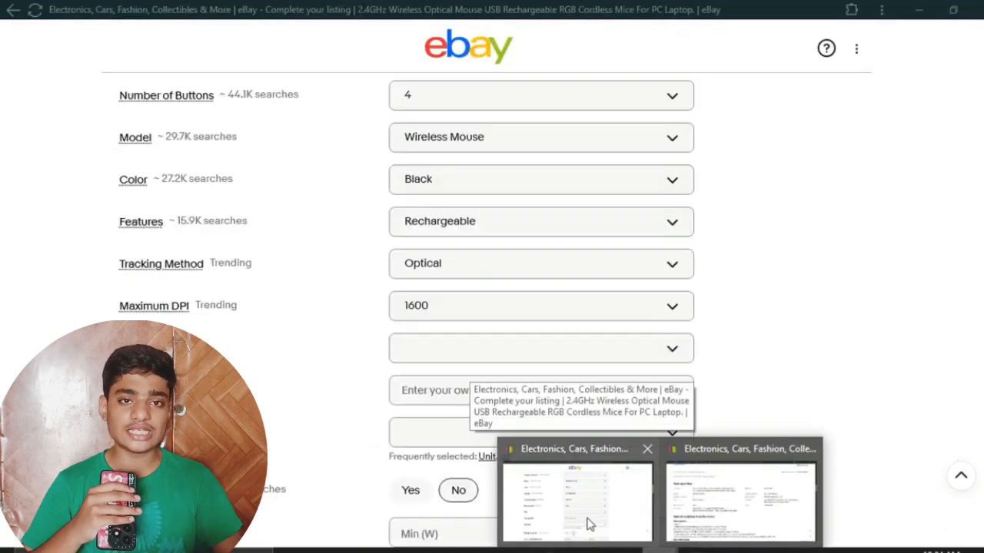
left_click(587, 524)
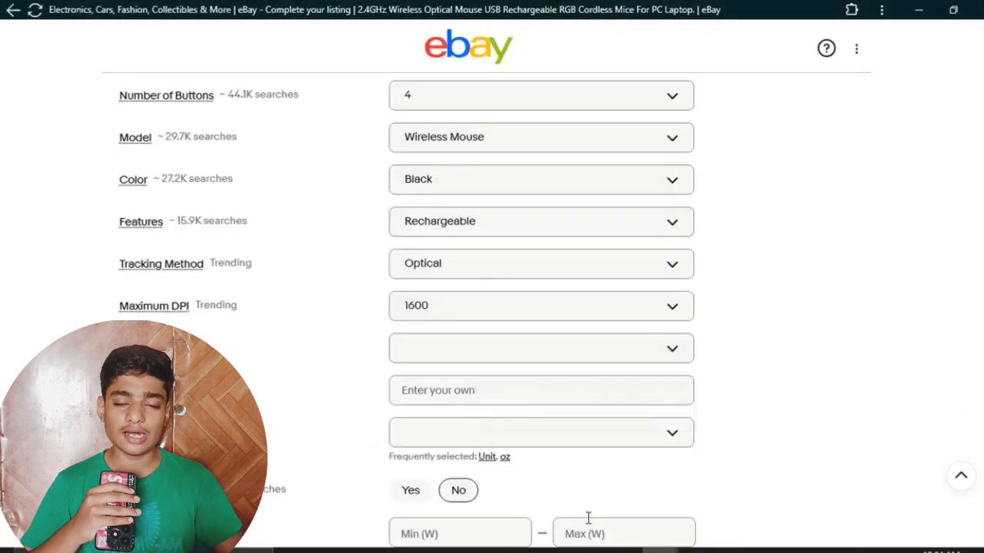
Clear the "No" choice of the yes/no "Included" item specific above the Device Charging Range.
left_click(461, 492)
scroll(620, 487, "down", 1)
scroll(622, 486, "down", 1)
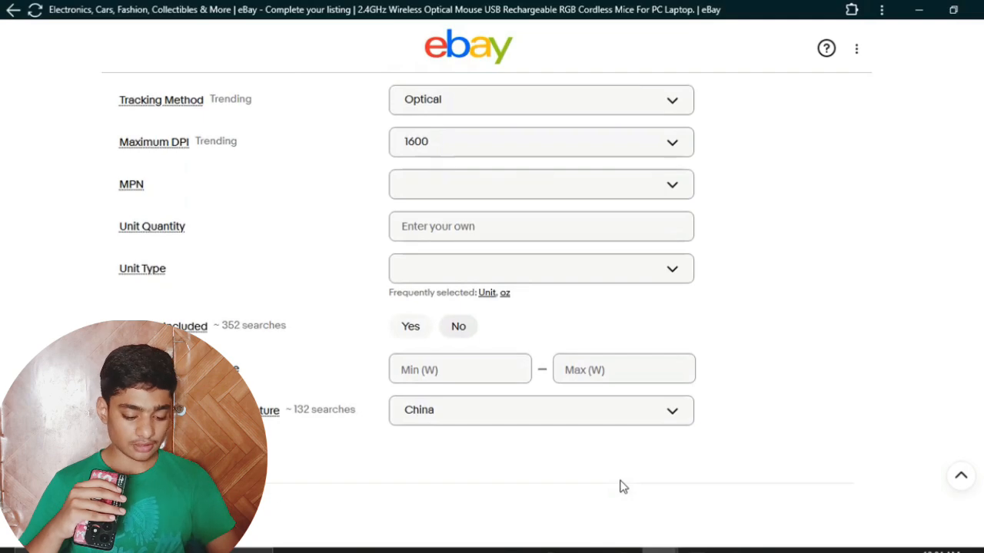
Fill the listing's description with an AI-generated description.
scroll(622, 485, "down", 3)
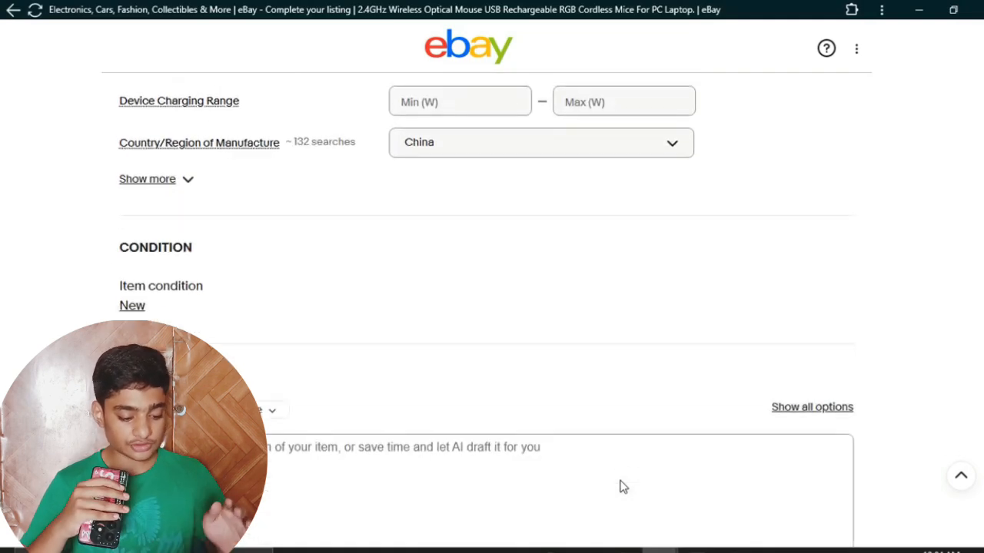
scroll(576, 433, "down", 3)
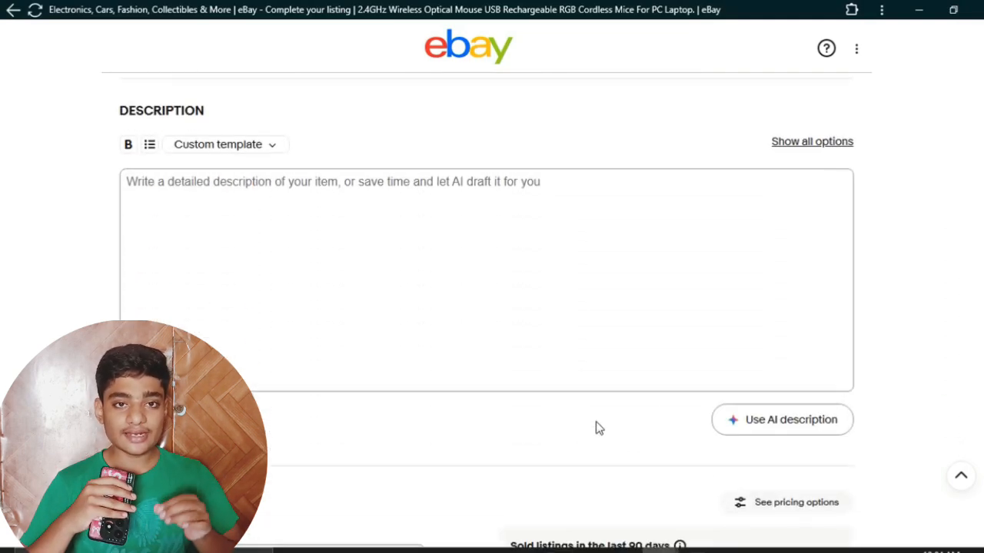
left_click(737, 423)
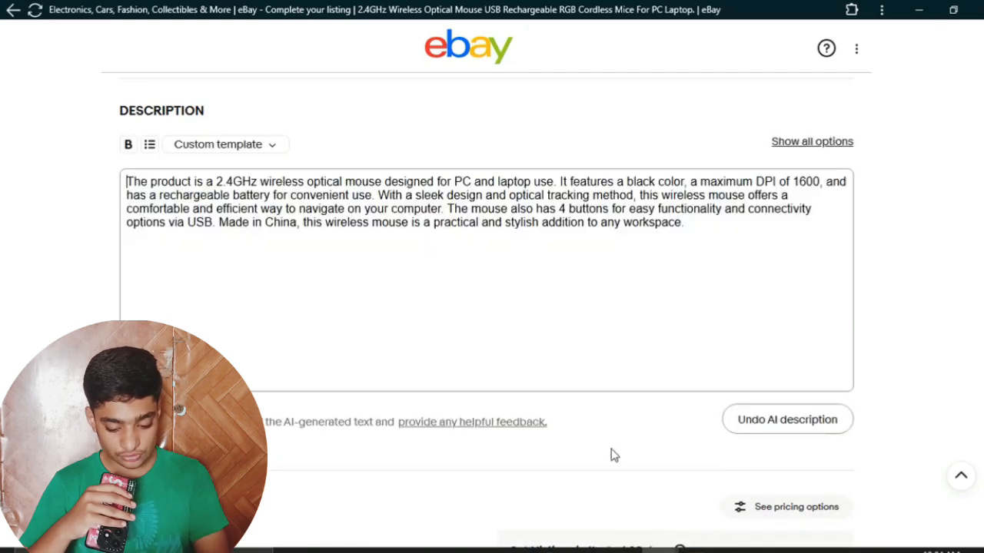
Review the pricing format options and set the listing's format to Classified Ad.
scroll(611, 454, "down", 2)
scroll(610, 454, "down", 2)
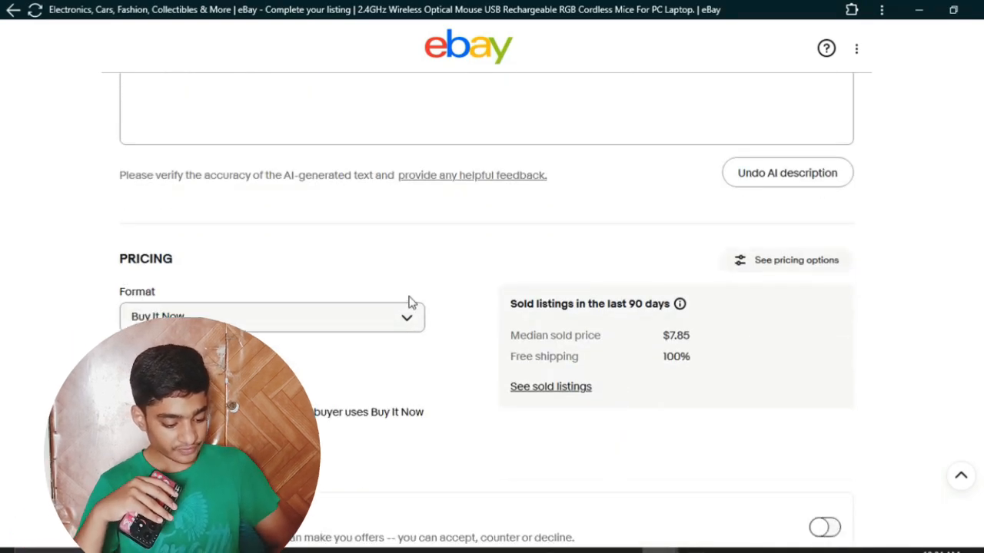
left_click(399, 329)
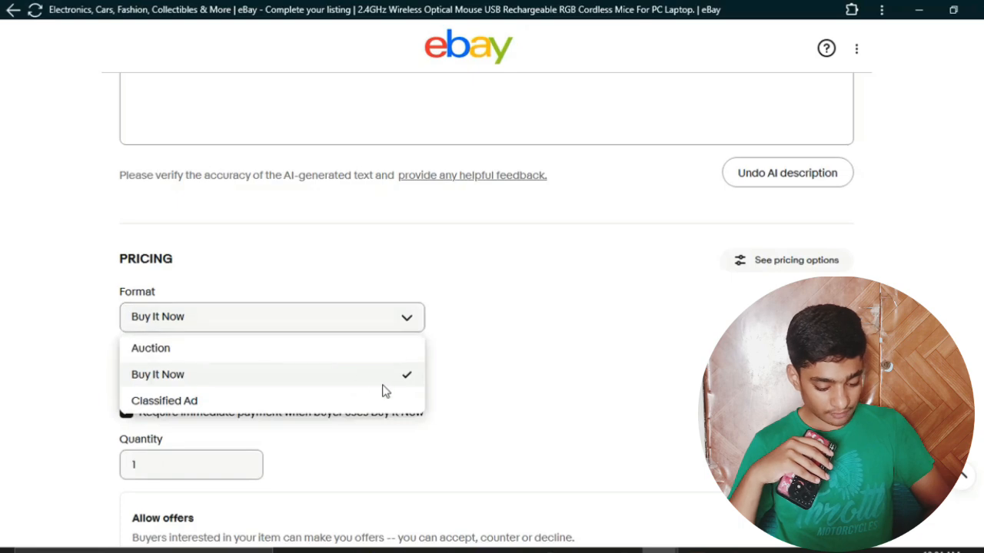
left_click(543, 405)
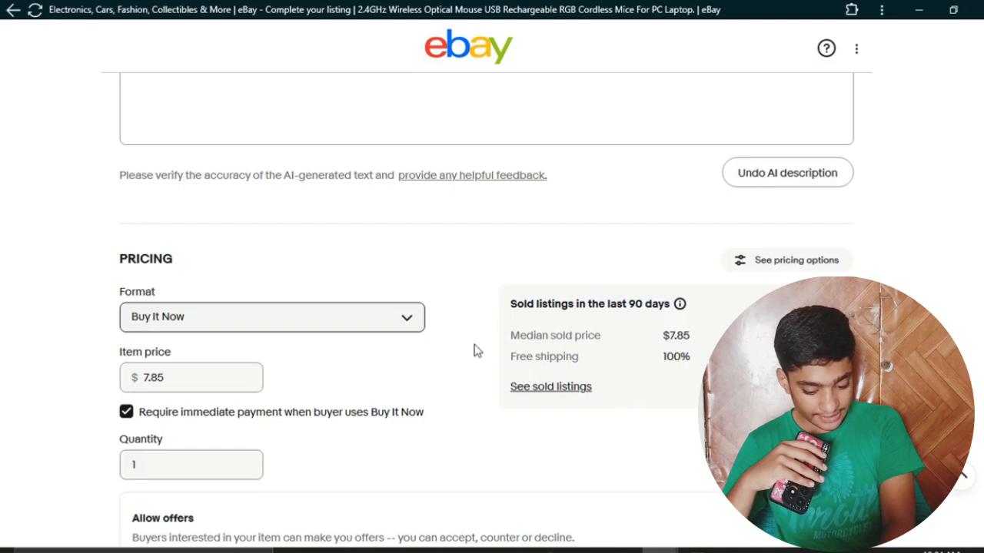
left_click(377, 315)
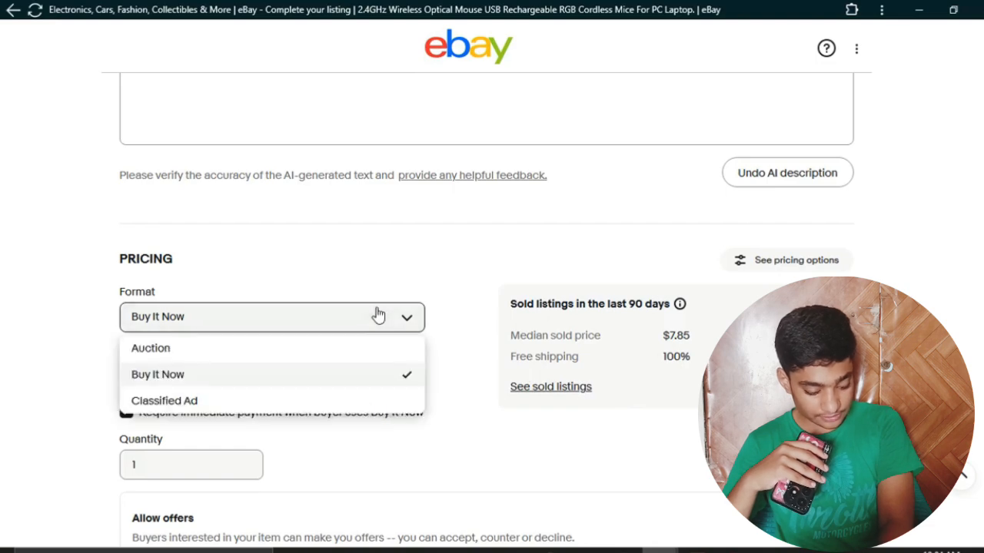
left_click(268, 405)
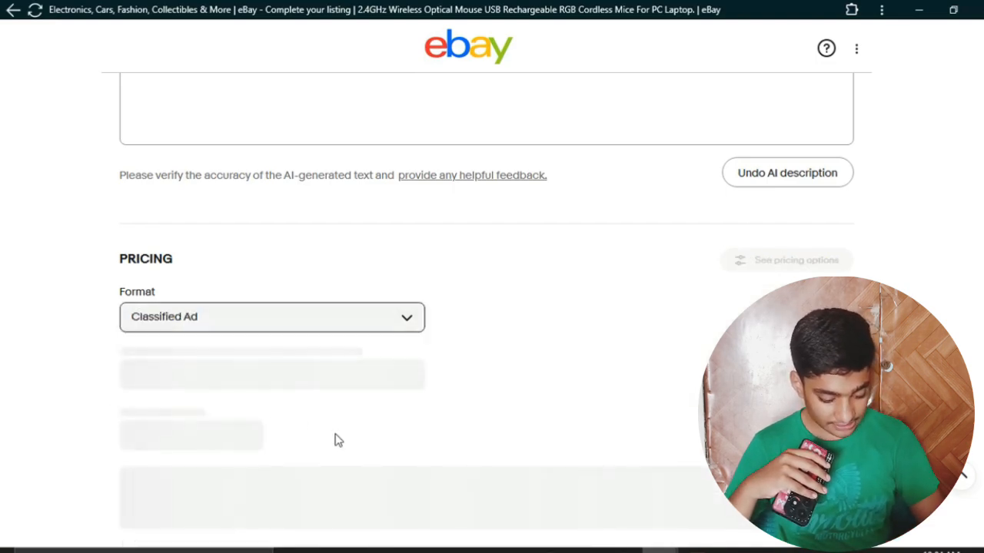
Look over the pricing and shipping sections, and set the listing's format to Buy It Now.
scroll(338, 441, "down", 1)
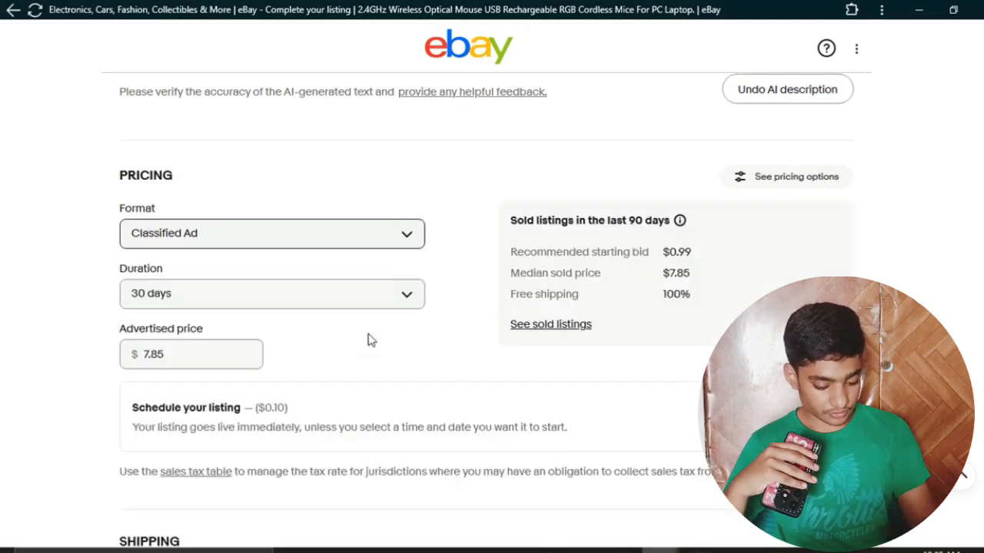
scroll(368, 341, "down", 1)
scroll(369, 339, "down", 2)
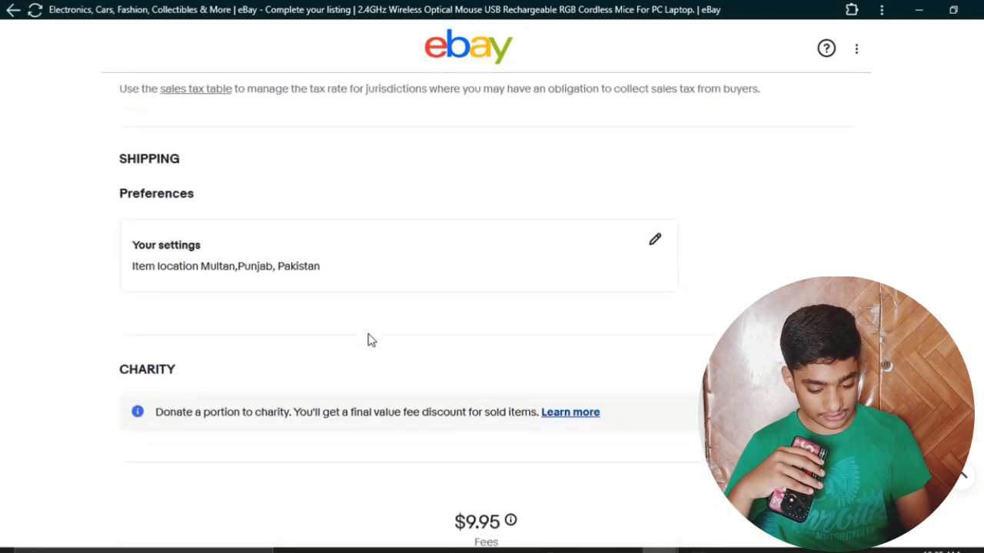
scroll(369, 342, "up", 6)
left_click(386, 321)
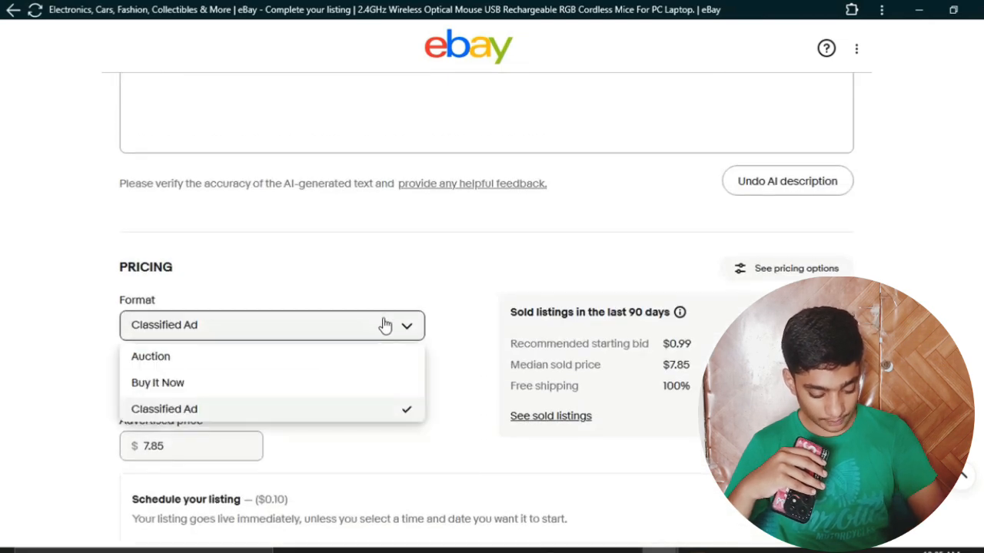
left_click(315, 389)
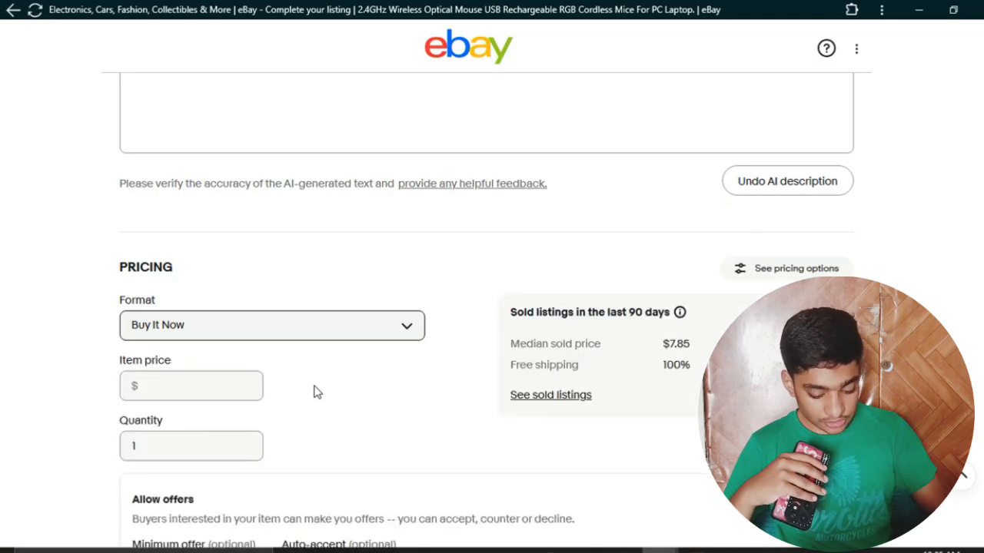
Set the listing's quantity to 5.
left_click_drag(295, 393, 430, 421)
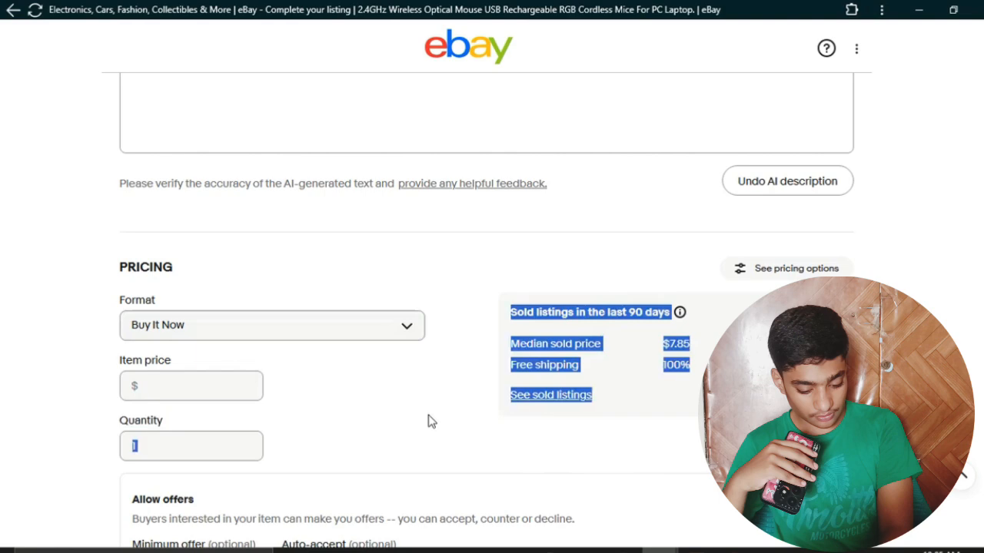
left_click(219, 438)
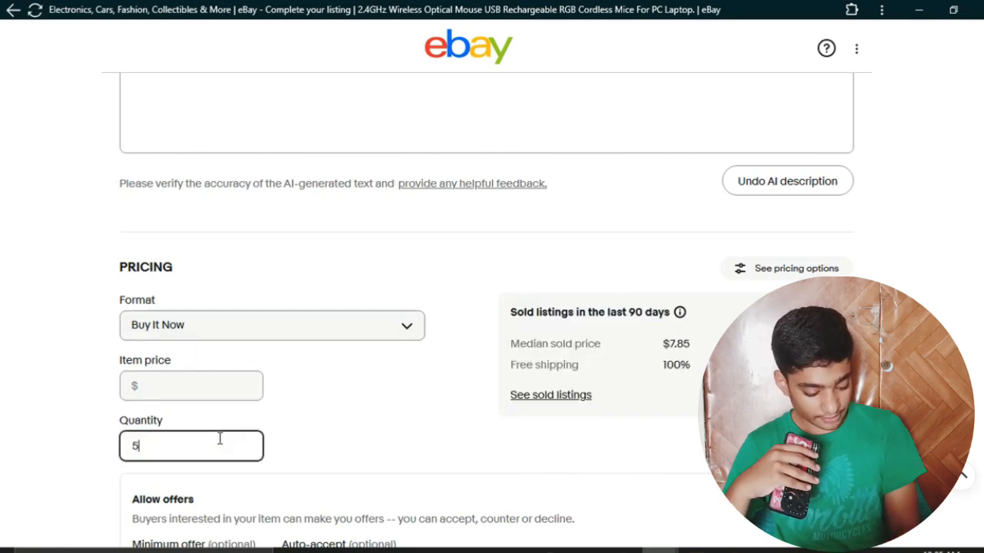
left_click(343, 423)
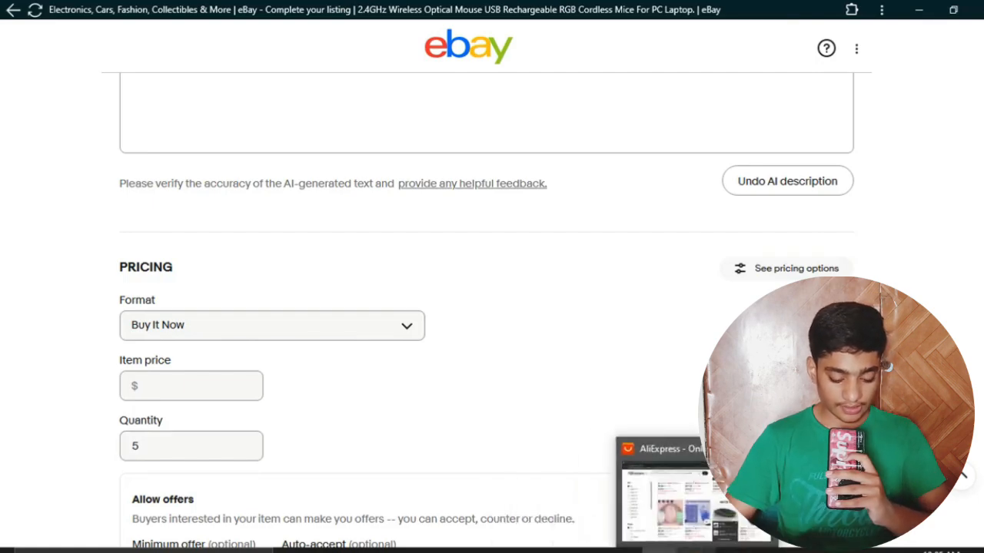
Switch to the Bluetooth 5.1 wireless mouse product page on AliExpress and check the supplier's price.
left_click(698, 551)
left_click(691, 492)
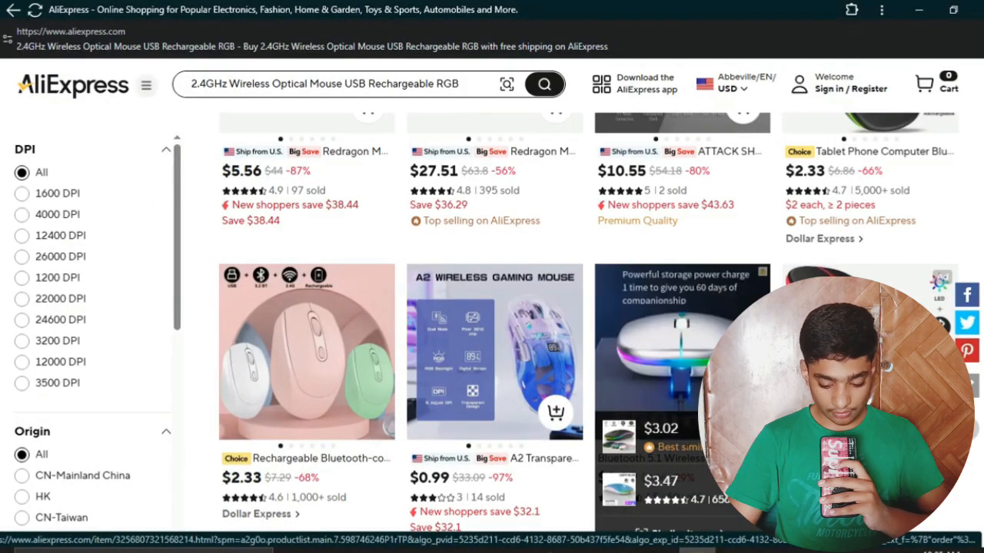
left_click(734, 551)
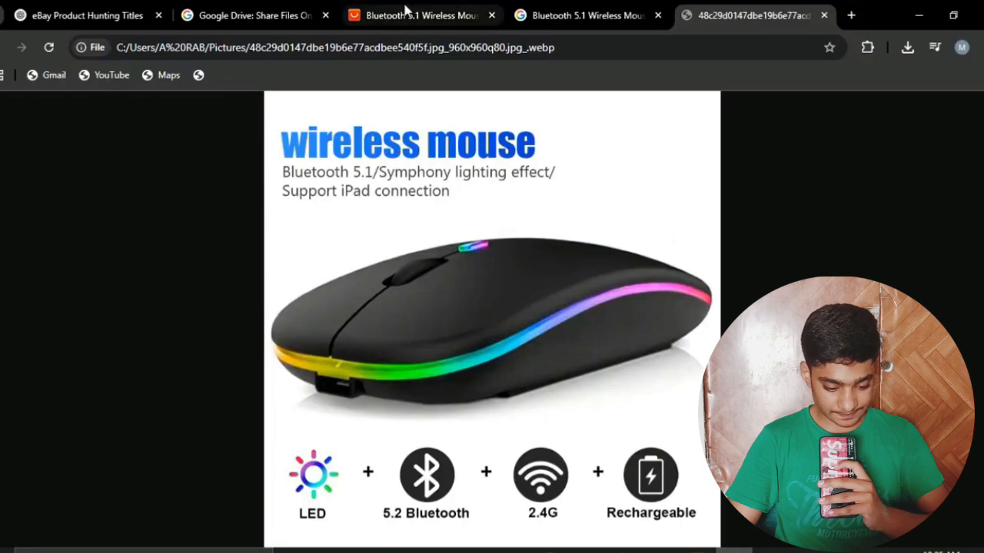
left_click(409, 9)
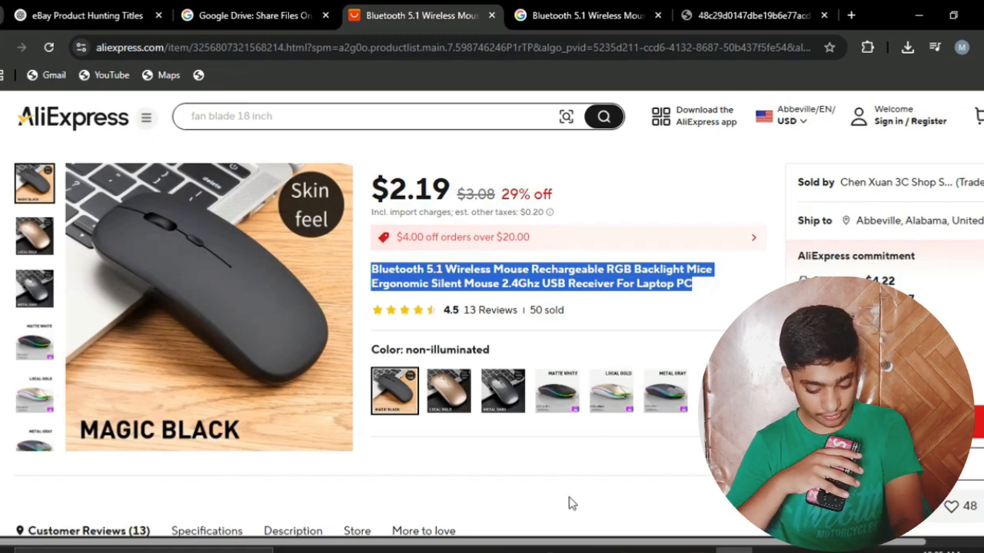
Return to the eBay listing draft, set the item price to $7.00 and require immediate payment for Buy It Now.
mouse_move(550, 551)
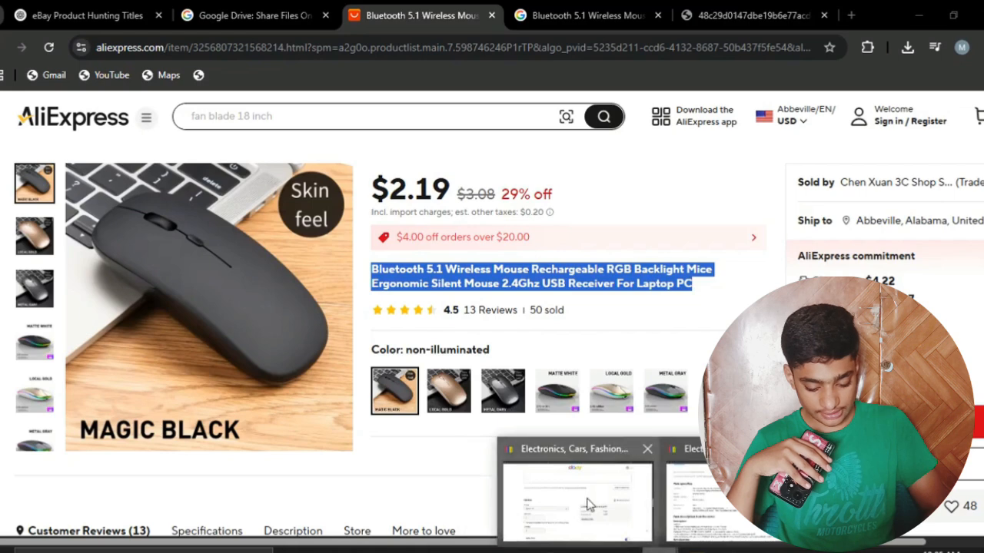
left_click(587, 504)
left_click(213, 377)
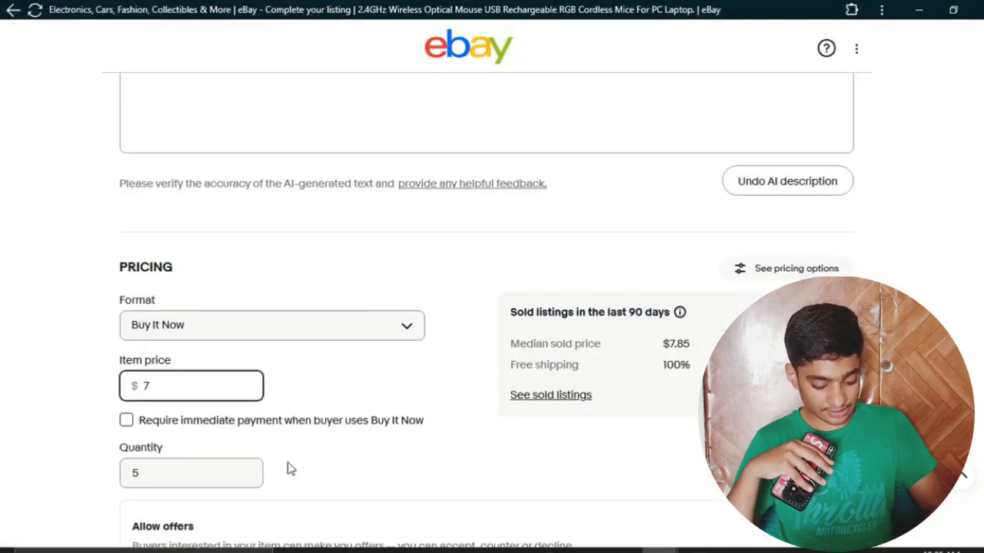
left_click(298, 482)
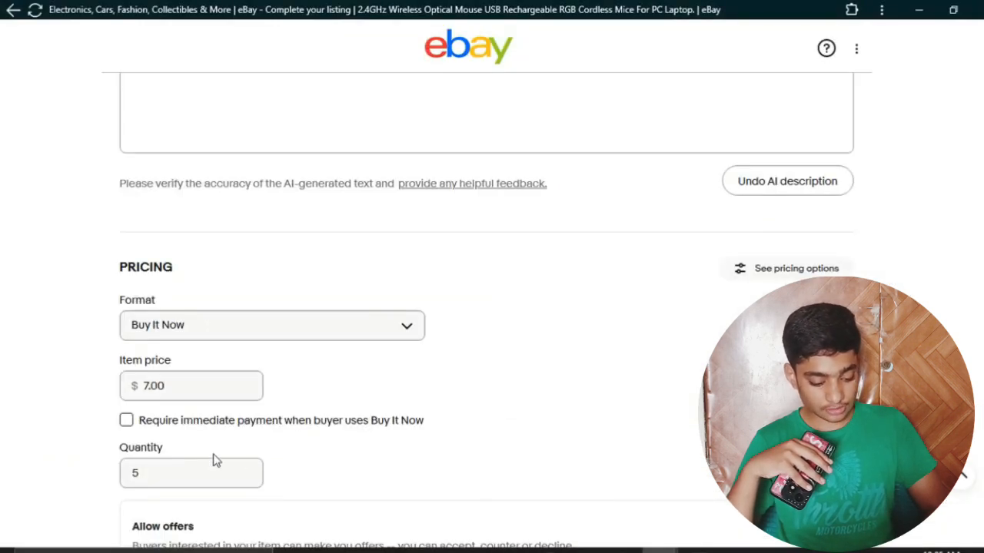
left_click(126, 421)
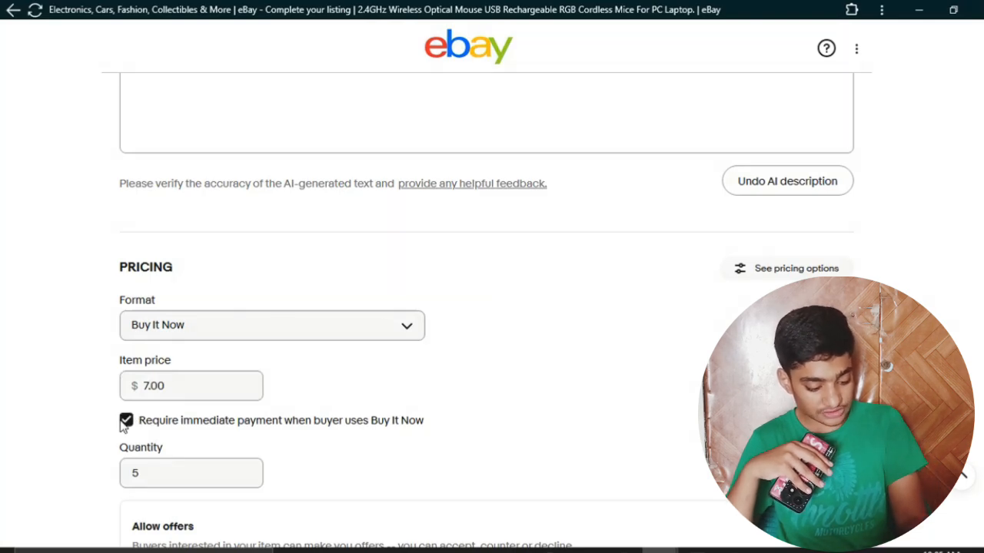
Turn off Allow offers for the listing.
scroll(347, 542, "down", 2)
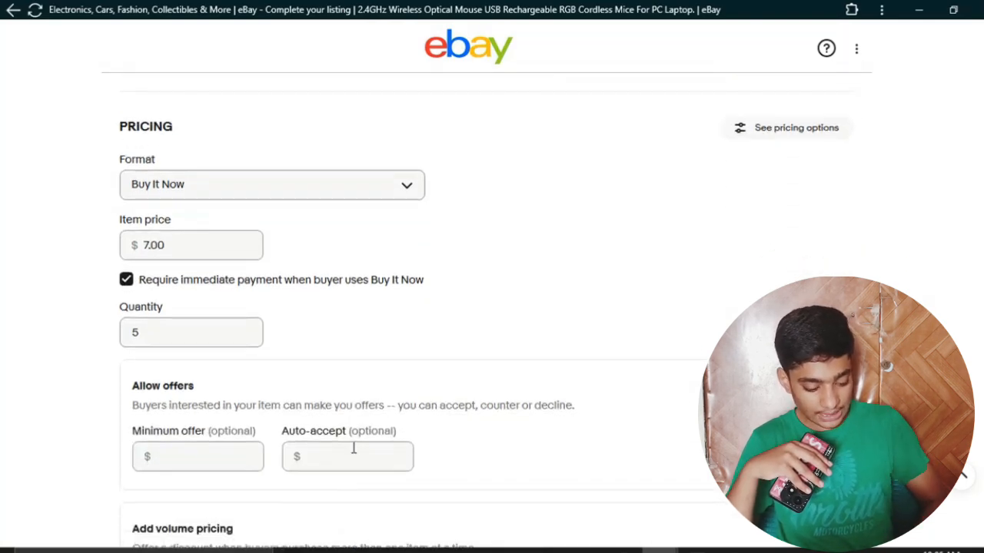
scroll(354, 448, "down", 1)
left_click(826, 334)
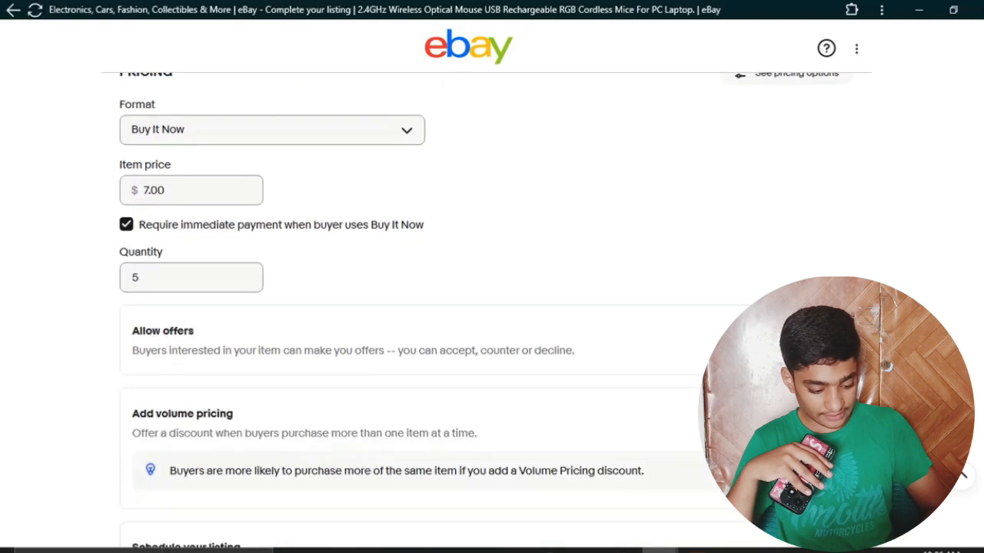
Review the choices for shipping method, domestic shipping cost type and additional domestic shipping services.
scroll(632, 484, "down", 3)
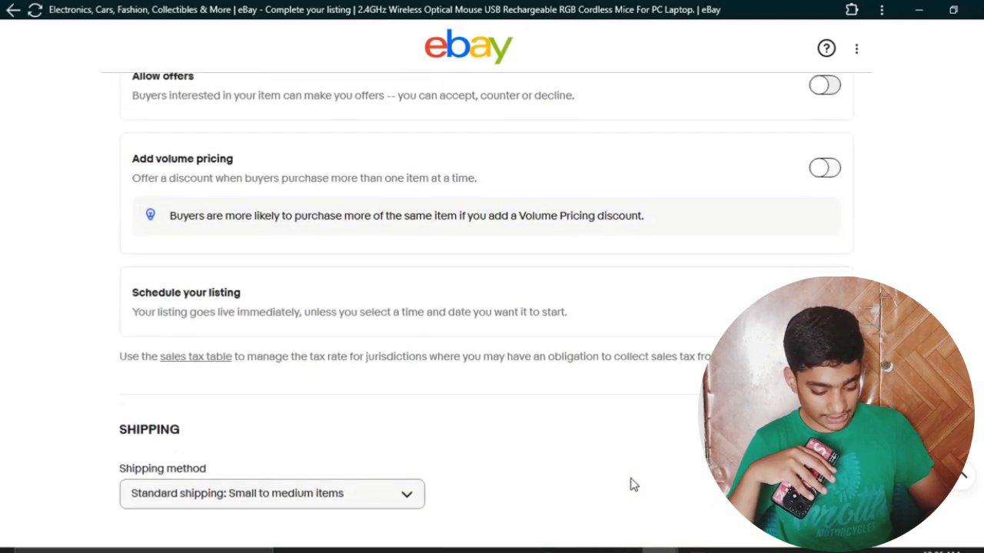
scroll(630, 482, "down", 1)
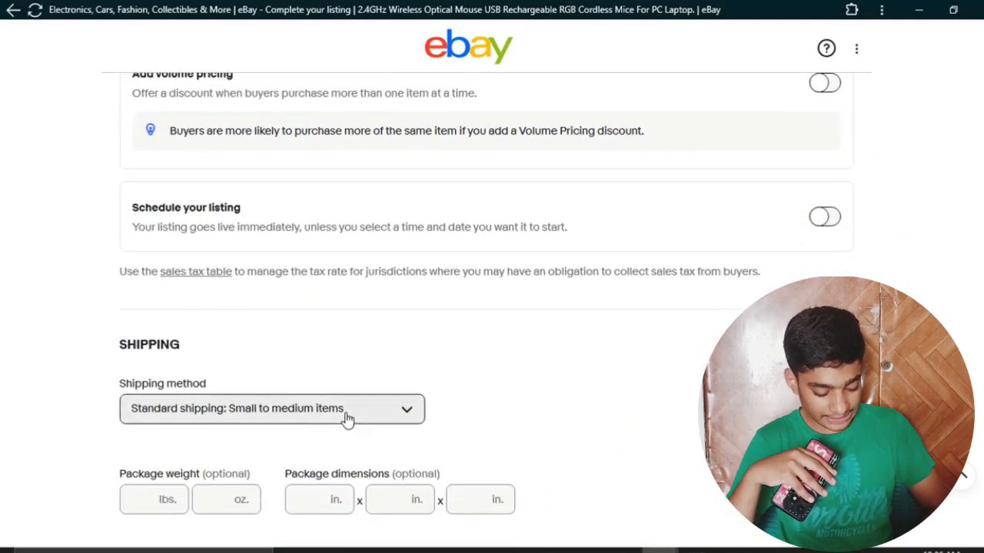
left_click(346, 419)
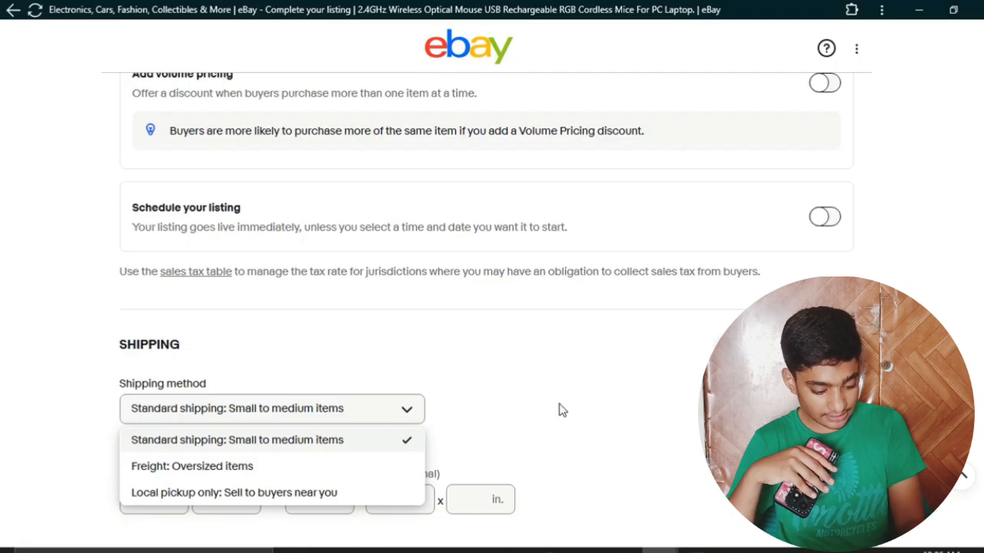
scroll(558, 408, "down", 2)
scroll(558, 408, "down", 2)
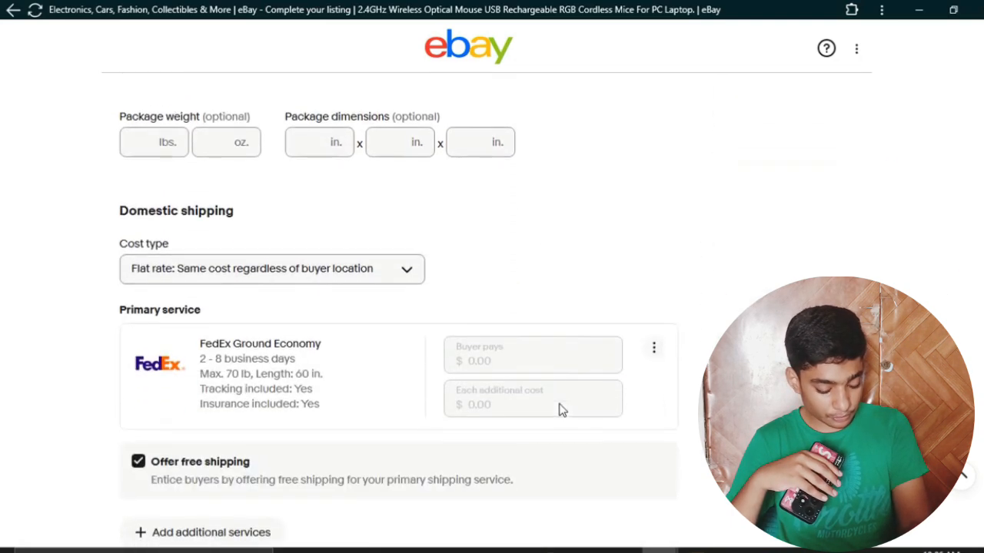
left_click(362, 277)
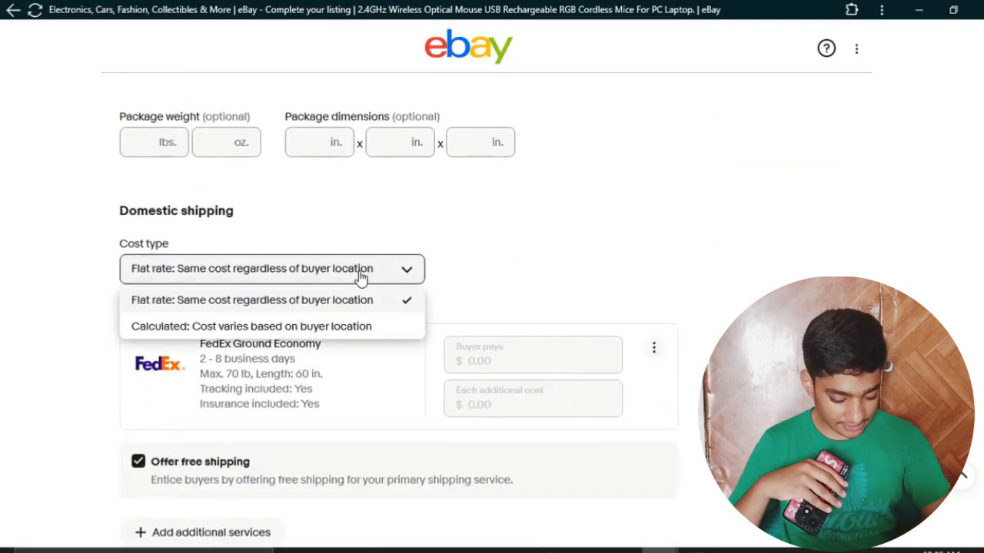
left_click(354, 473)
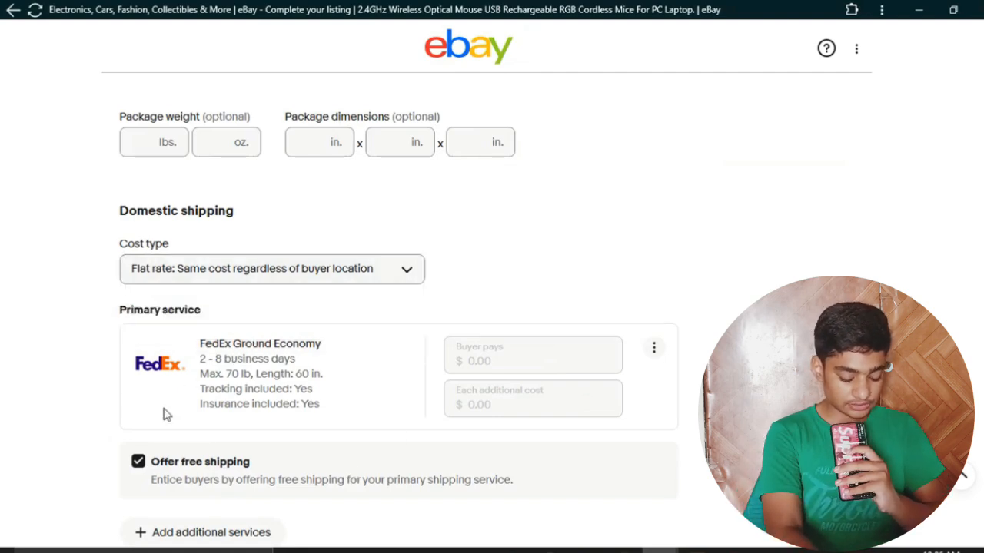
left_click(213, 534)
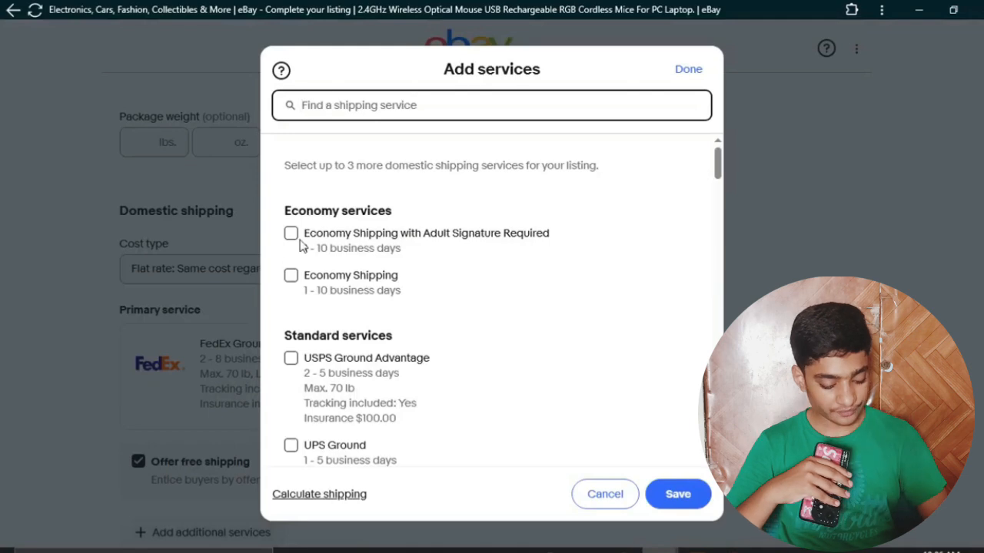
left_click(688, 70)
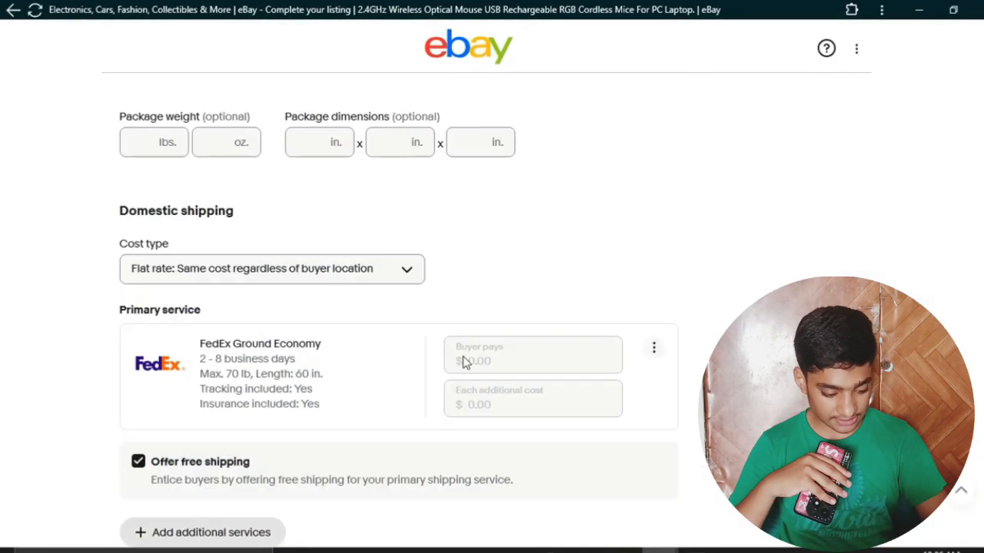
Set the handling time to 3 business days in the shipping preferences.
scroll(277, 359, "down", 5)
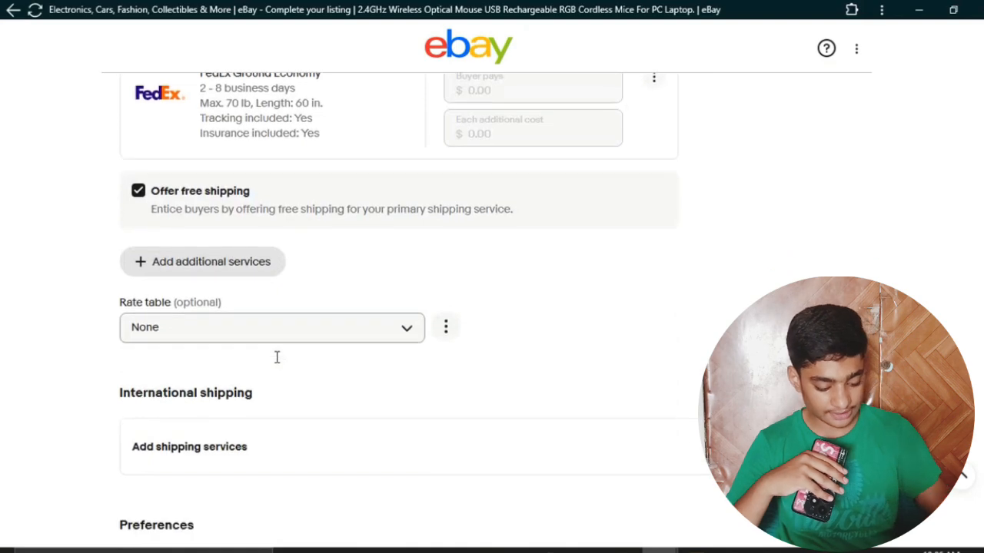
scroll(276, 358, "down", 2)
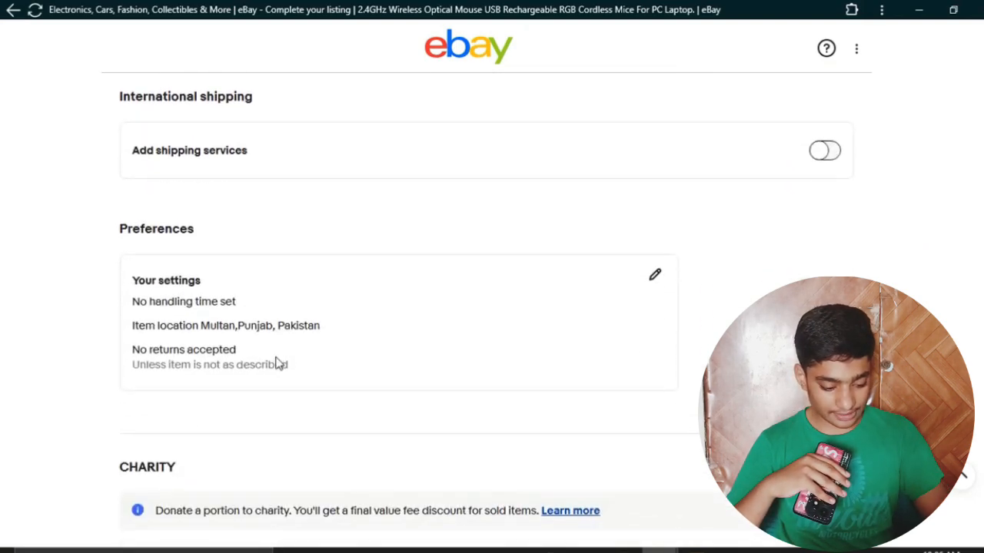
left_click(652, 277)
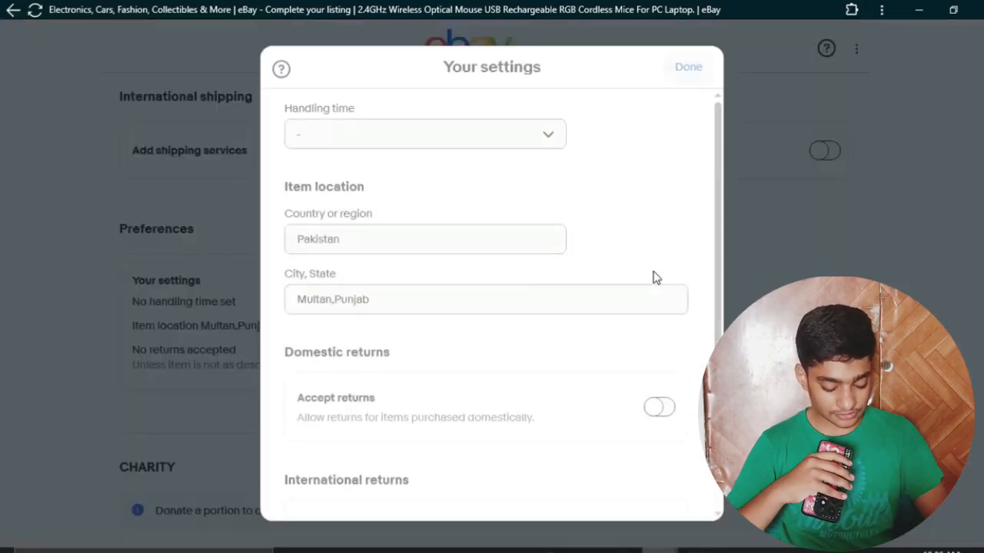
left_click(505, 144)
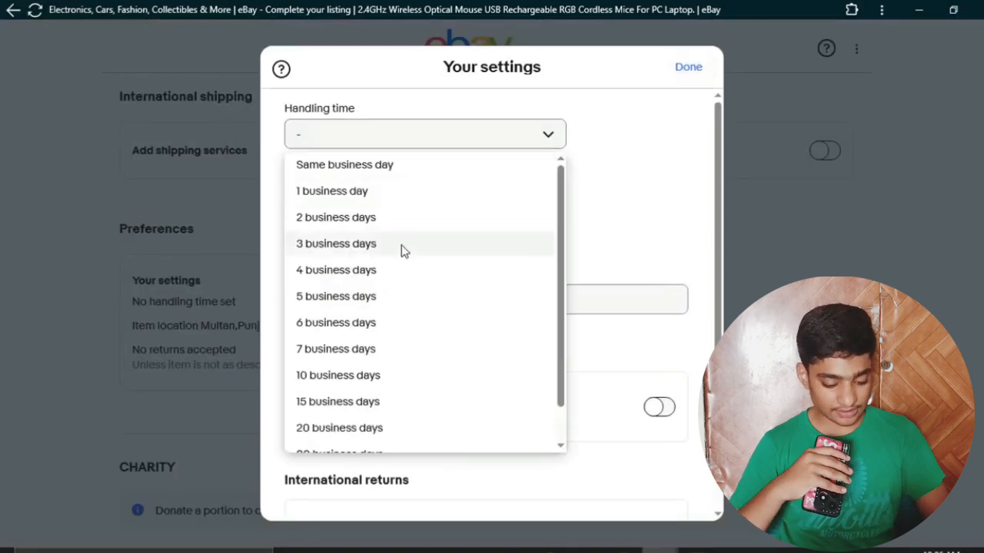
left_click(401, 247)
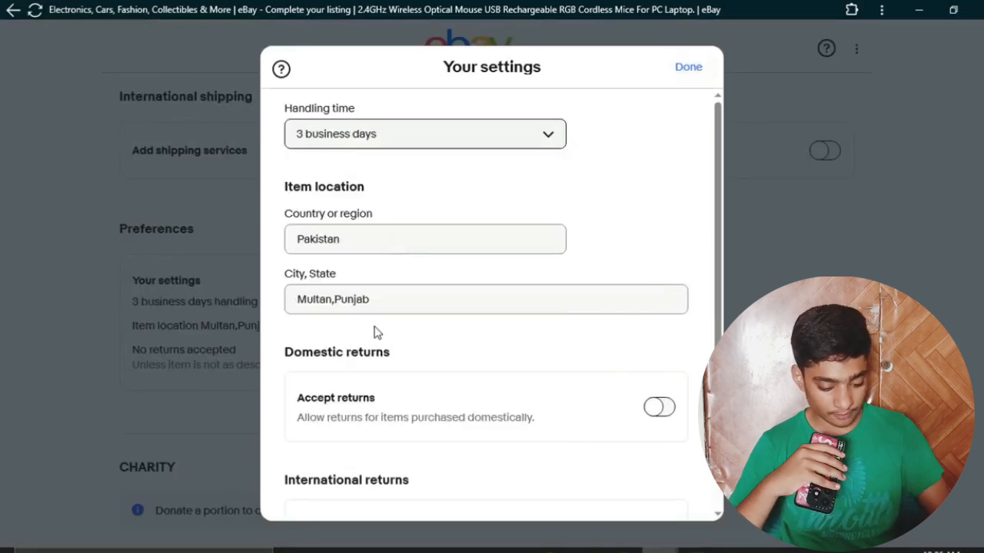
scroll(375, 333, "down", 1)
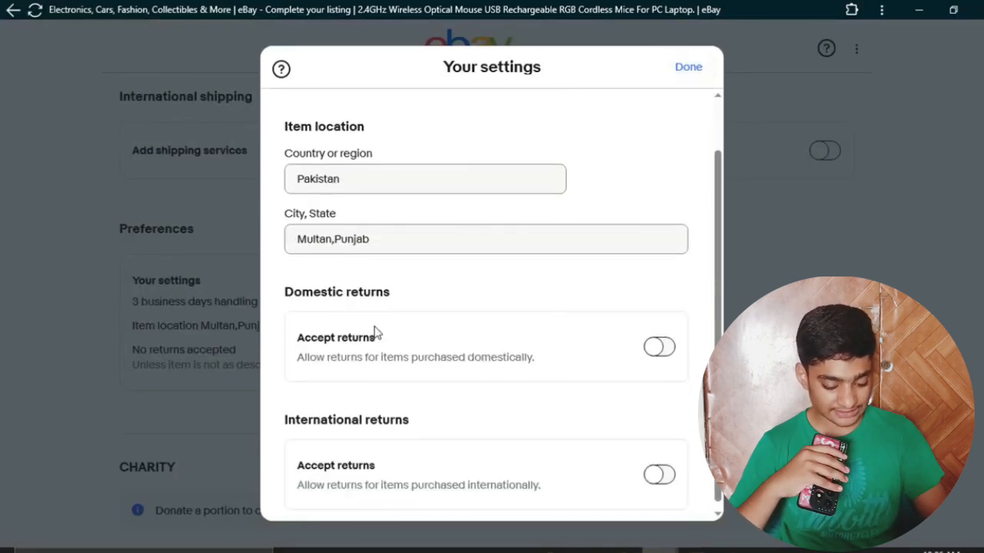
left_click(687, 69)
Publish the wireless mouse listing and go on to the active listings overview.
scroll(469, 350, "down", 3)
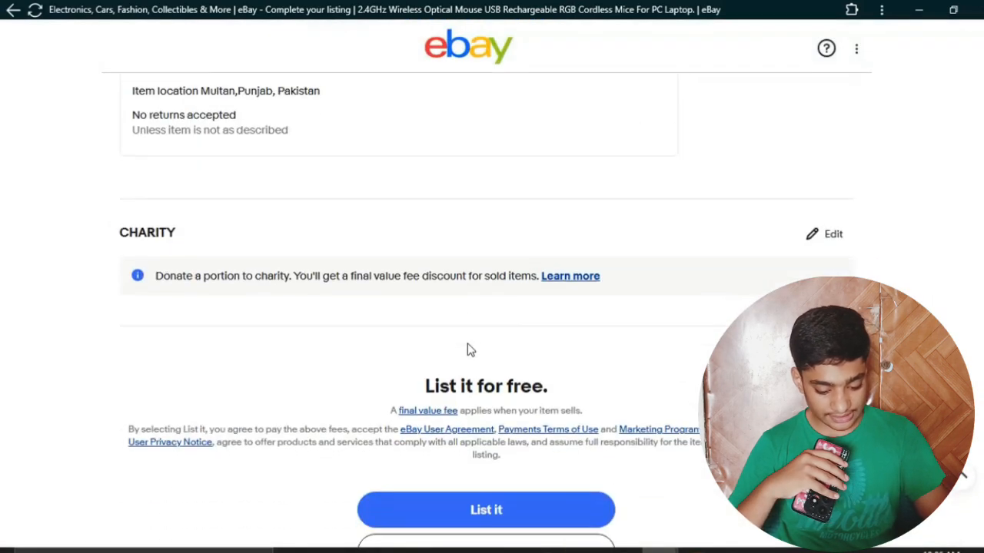
scroll(471, 350, "down", 1)
left_click_drag(551, 303, 412, 298)
left_click(412, 300)
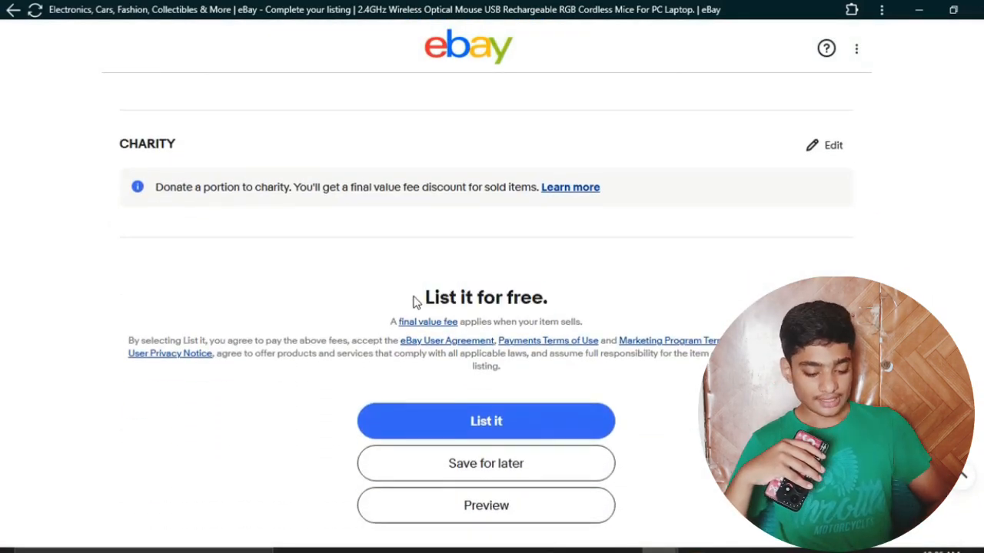
left_click(449, 427)
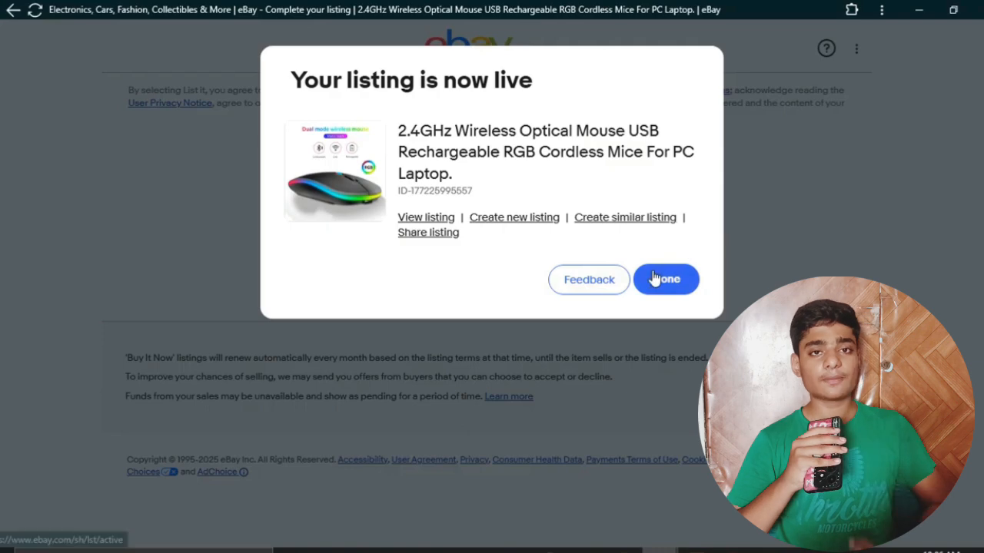
left_click(653, 278)
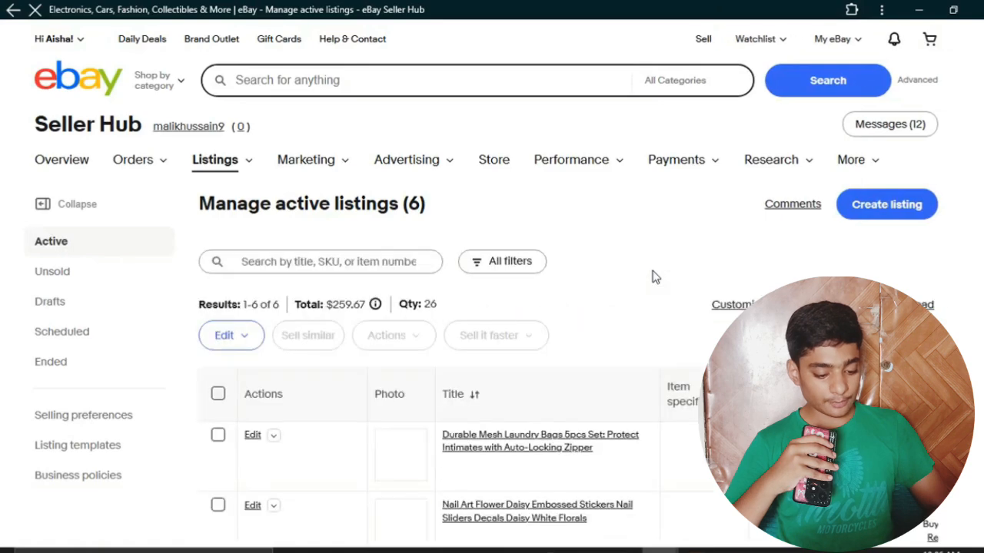
left_click_drag(586, 368, 606, 269)
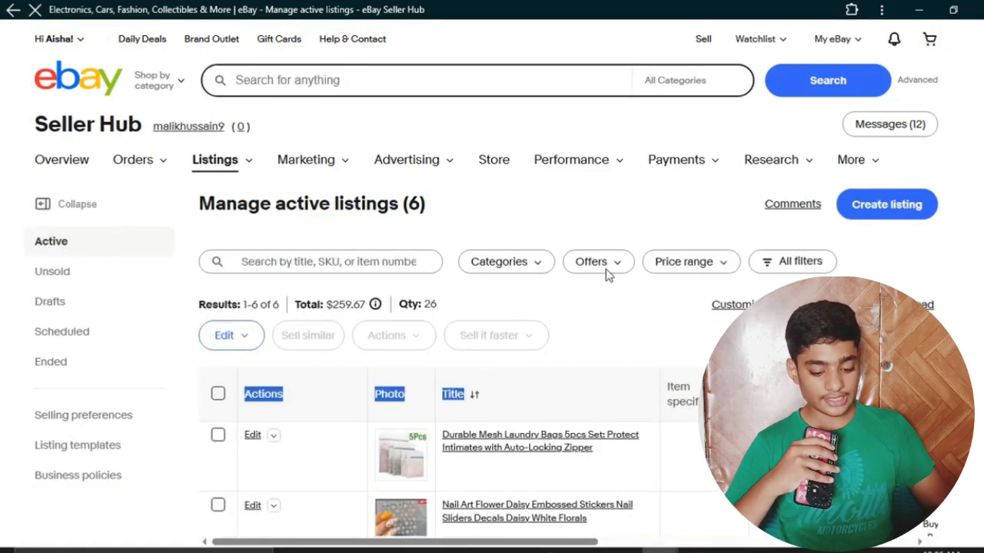
Look through the active listings table down to the newly published wireless mouse listing.
scroll(606, 269, "down", 3)
left_click(635, 232)
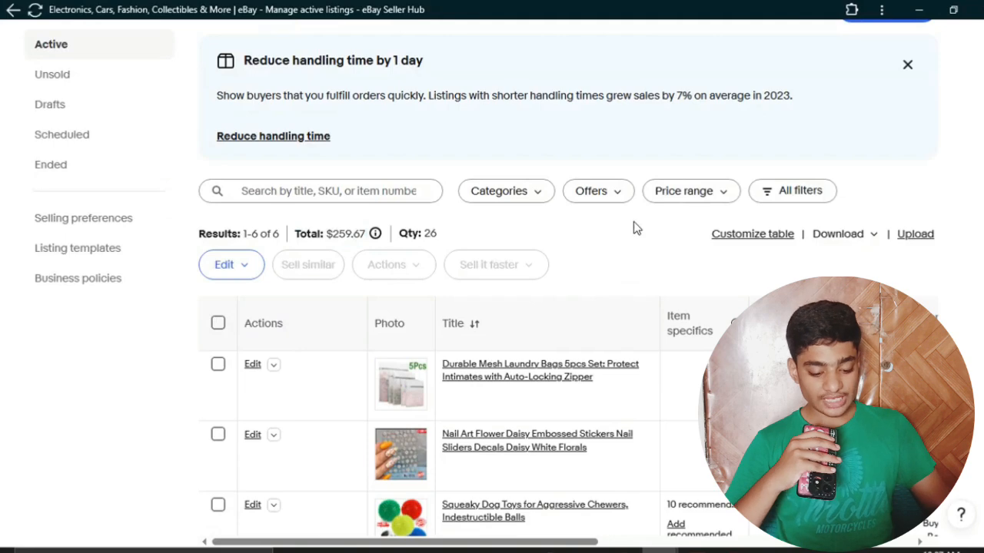
scroll(635, 227, "down", 1)
right_click(635, 226)
left_click(390, 303)
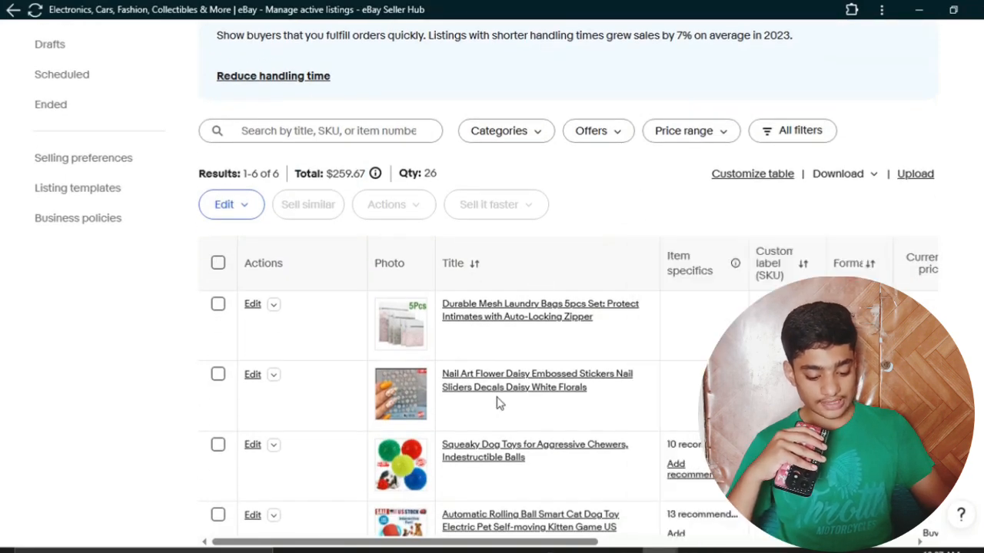
scroll(496, 403, "down", 3)
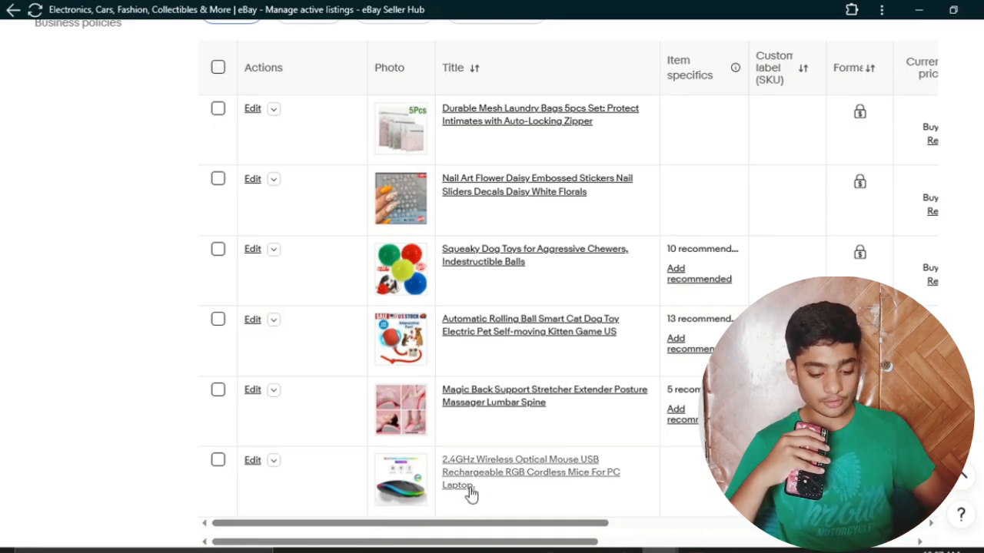
Copy the mouse listing's title and search eBay for "2.4GHz Wireless Optical Mouse USB Rechargeable RGB Cordless Mice For PC Laptop.".
left_click_drag(479, 487, 443, 465)
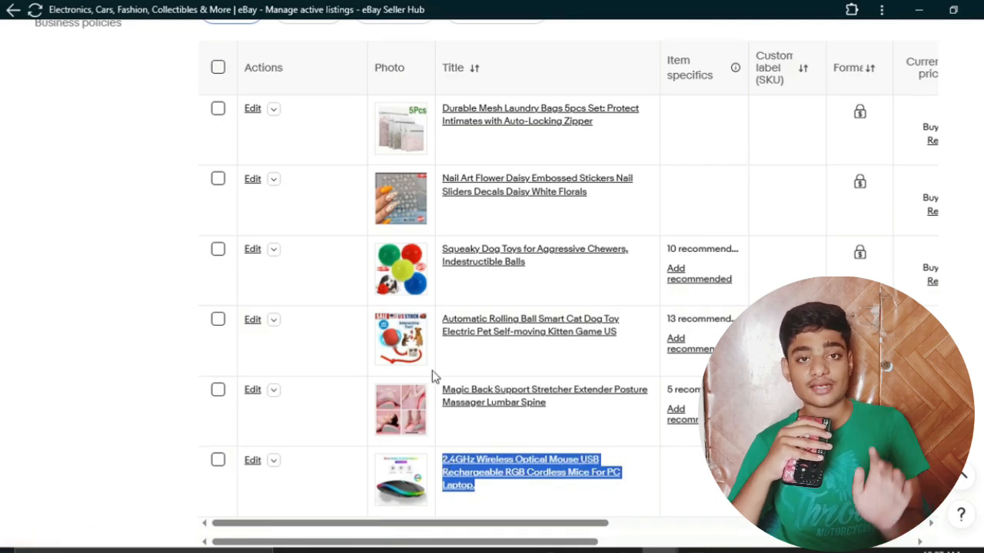
scroll(353, 252, "up", 6)
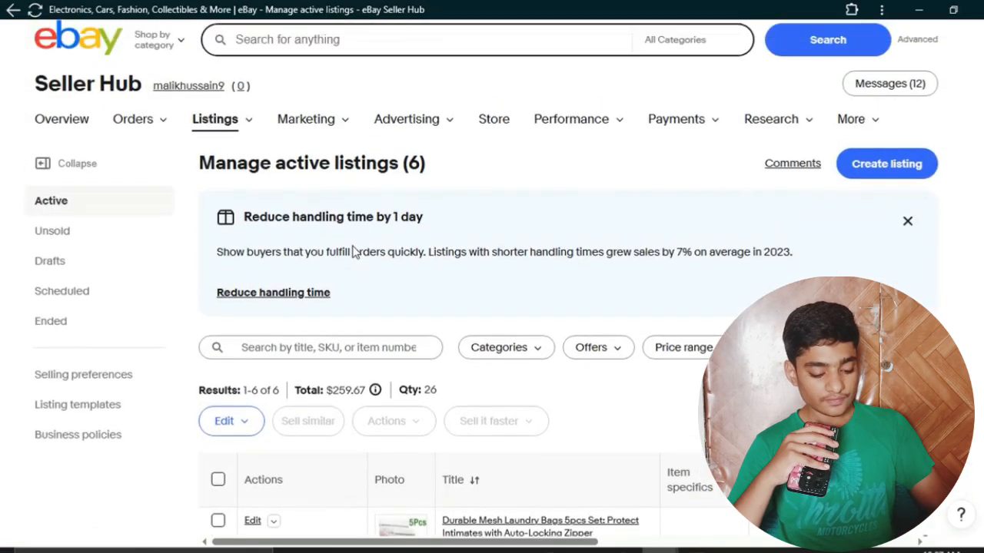
left_click(386, 85)
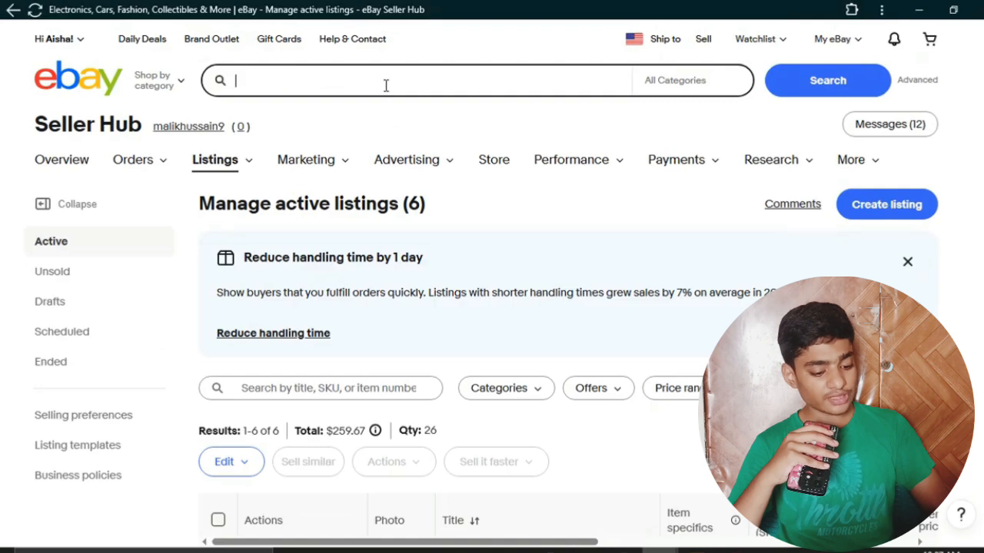
key("ctrl+v")
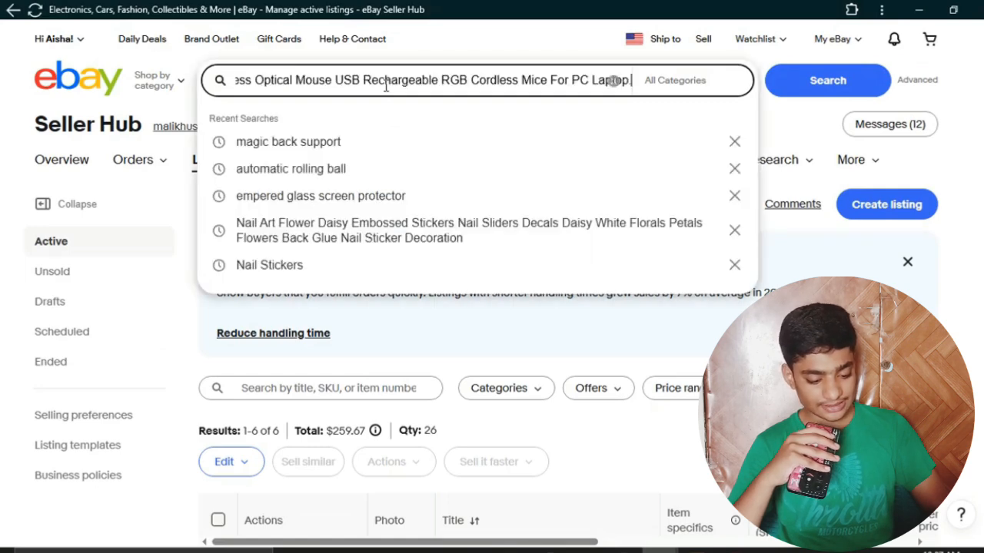
key("Return")
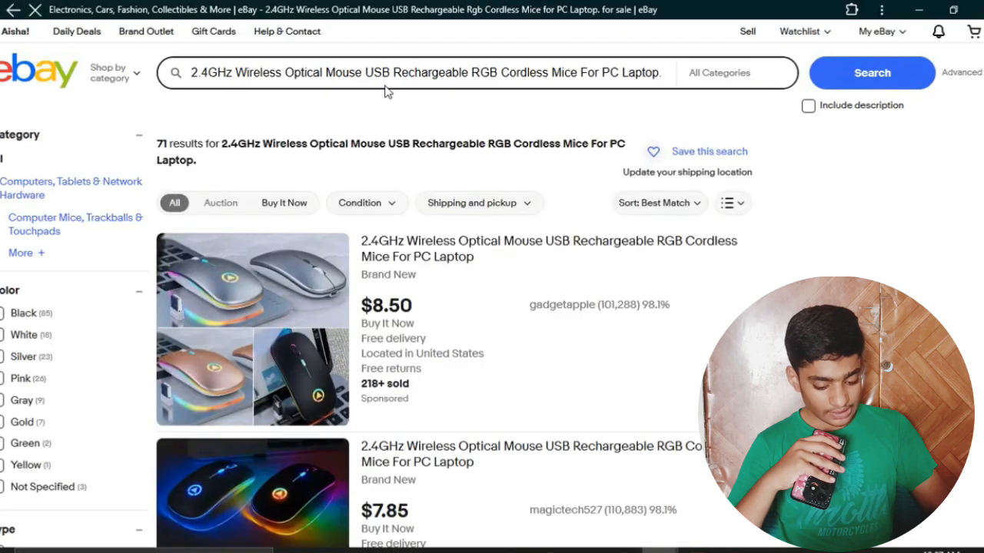
Examine the competing wireless mouse offers in the search results and open the $8.98 listing located in the United States.
scroll(375, 342, "down", 3)
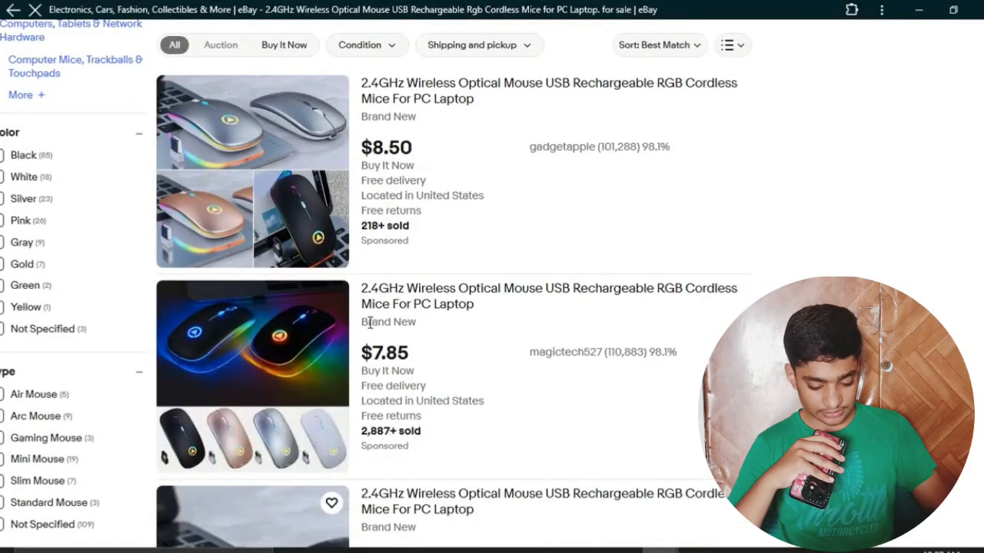
scroll(370, 323, "down", 7)
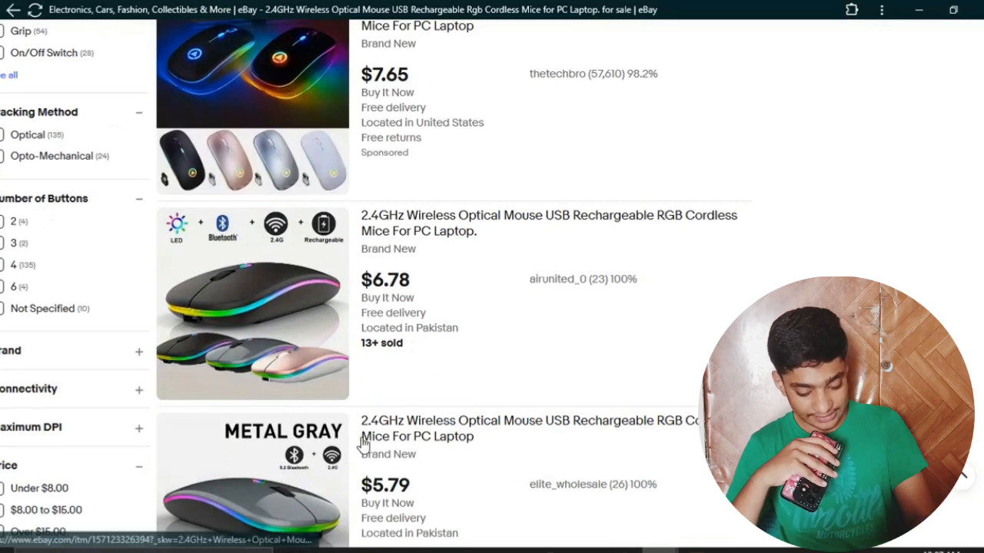
scroll(364, 444, "down", 1)
scroll(364, 444, "down", 3)
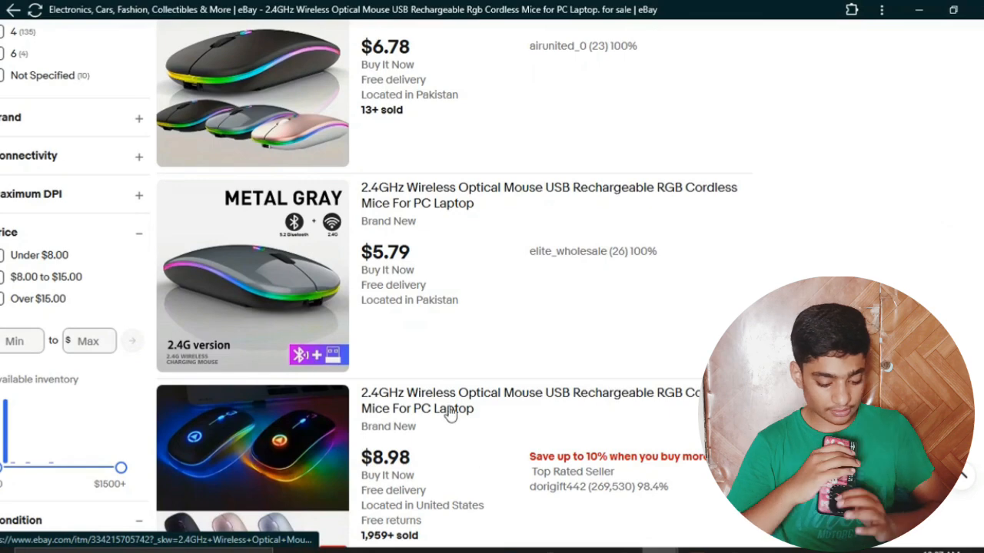
left_click(388, 539)
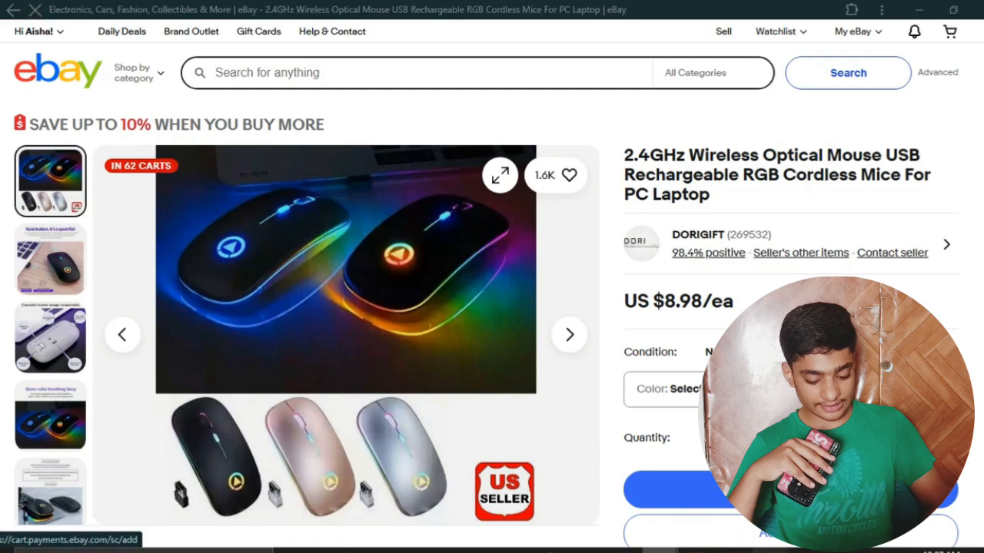
mouse_move(770, 550)
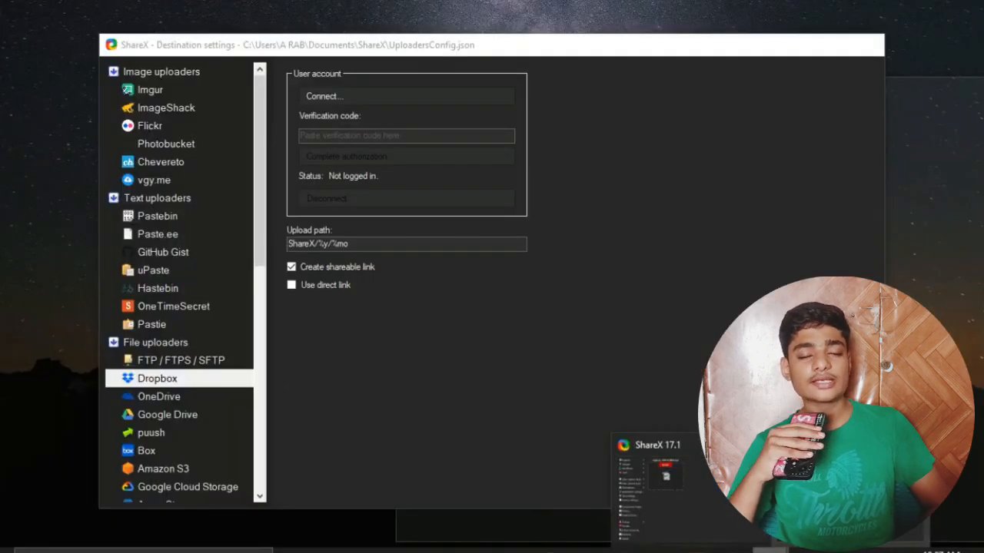